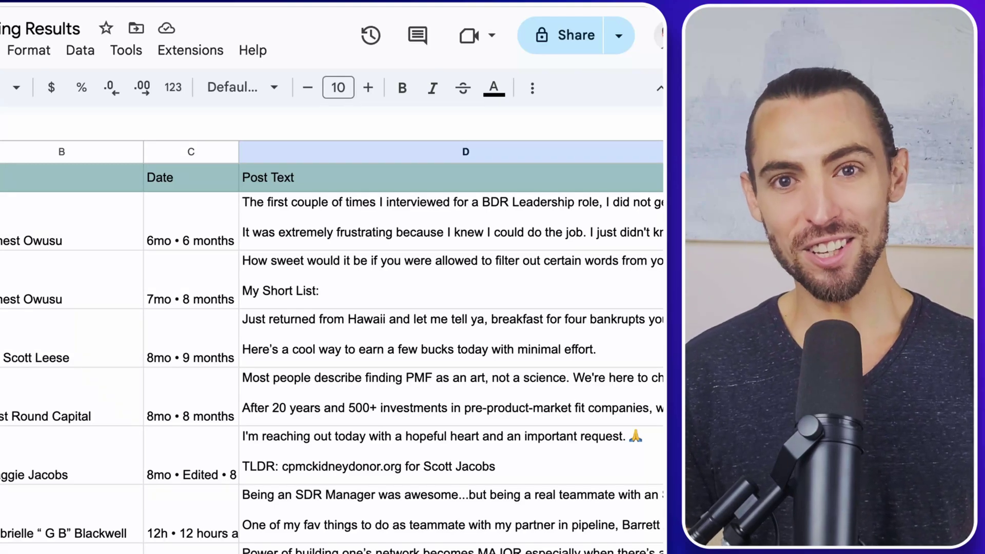
Step: Scroll the scraped results, then expand D2 to read the BDR Leadership Coffee Talk post
scroll(645, 549, "down", 5)
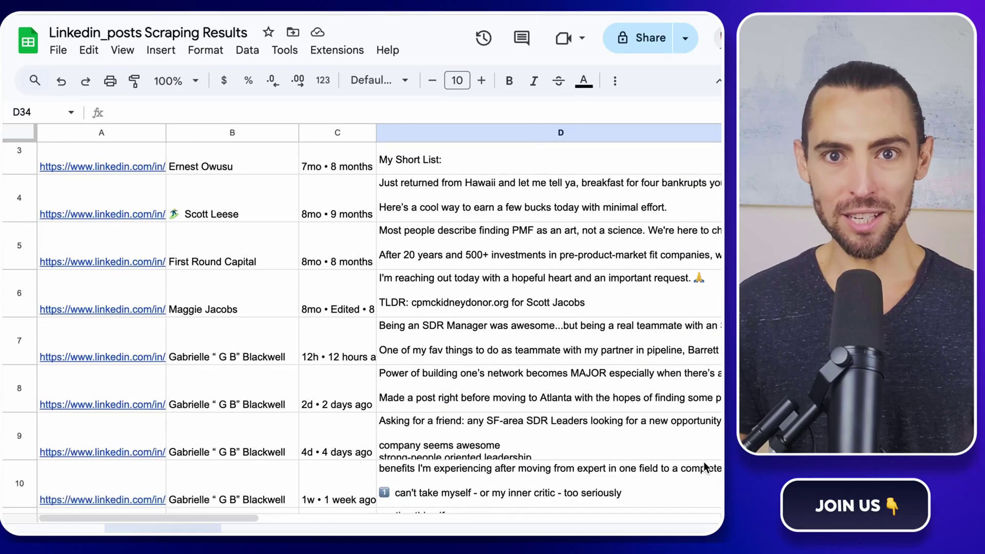
scroll(704, 464, "down", 4)
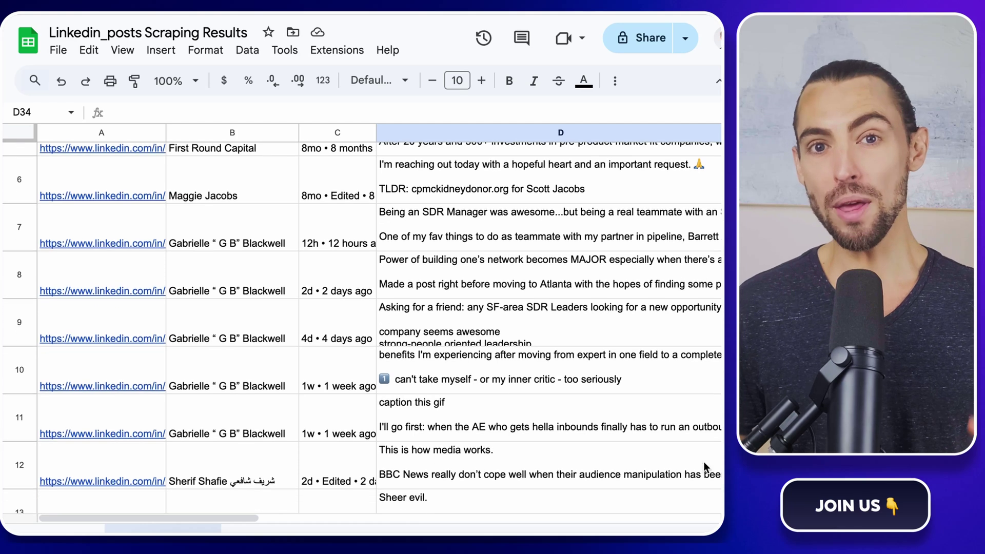
scroll(703, 465, "down", 4)
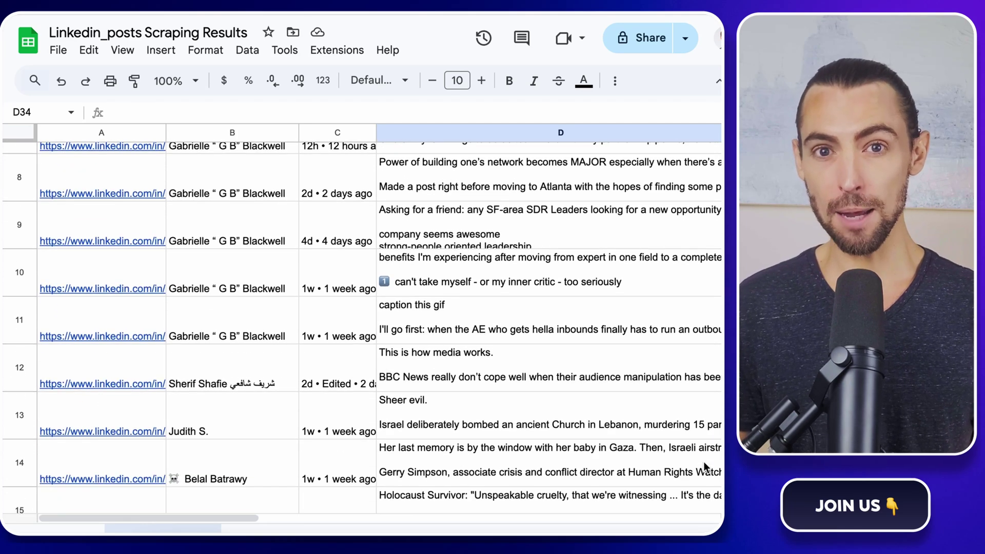
scroll(704, 466, "down", 5)
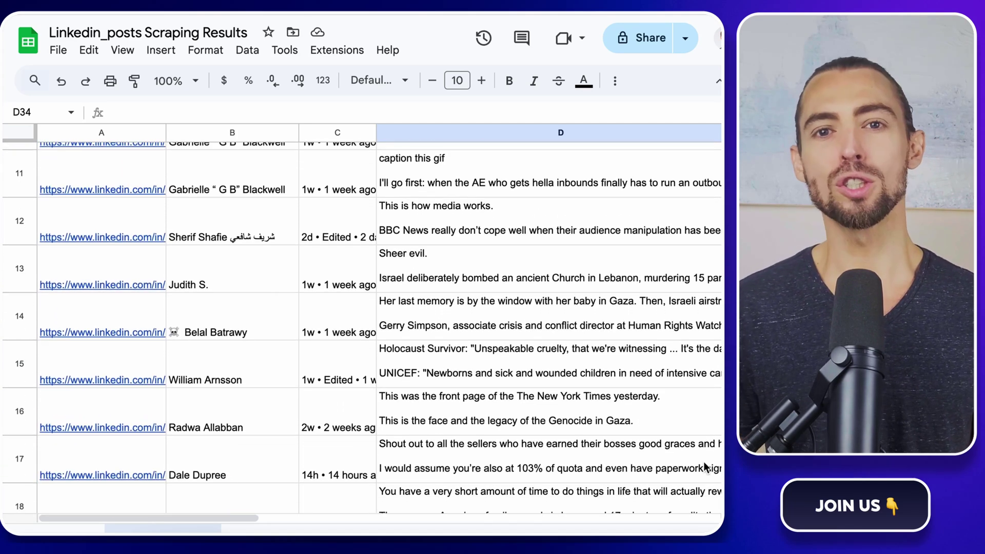
scroll(703, 461, "up", 10)
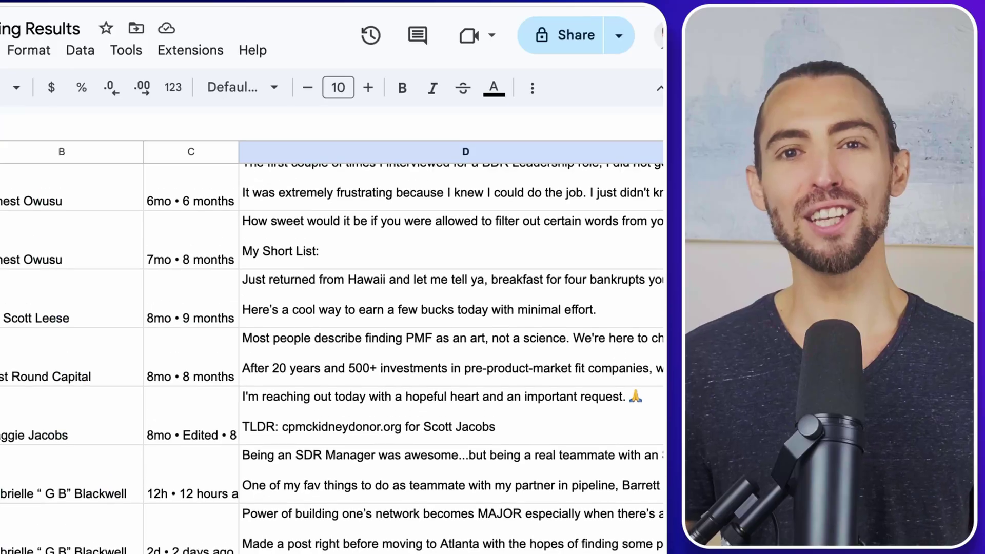
scroll(451, 308, "up", 2)
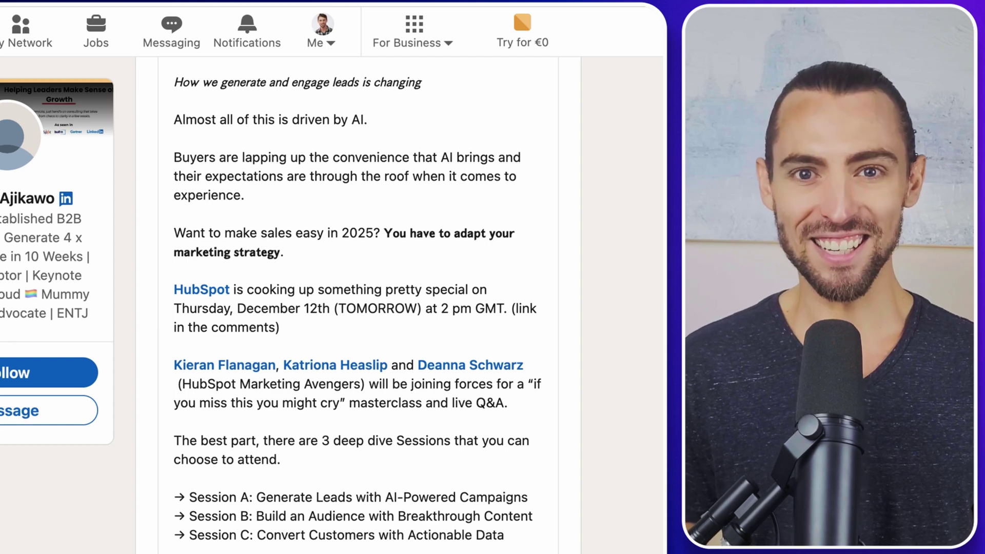
scroll(655, 385, "up", 2)
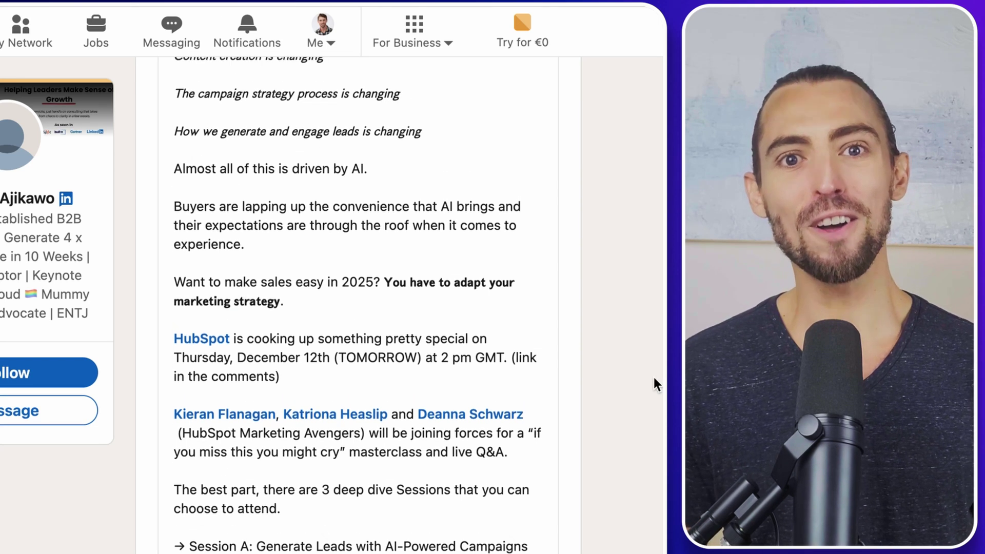
scroll(655, 385, "up", 3)
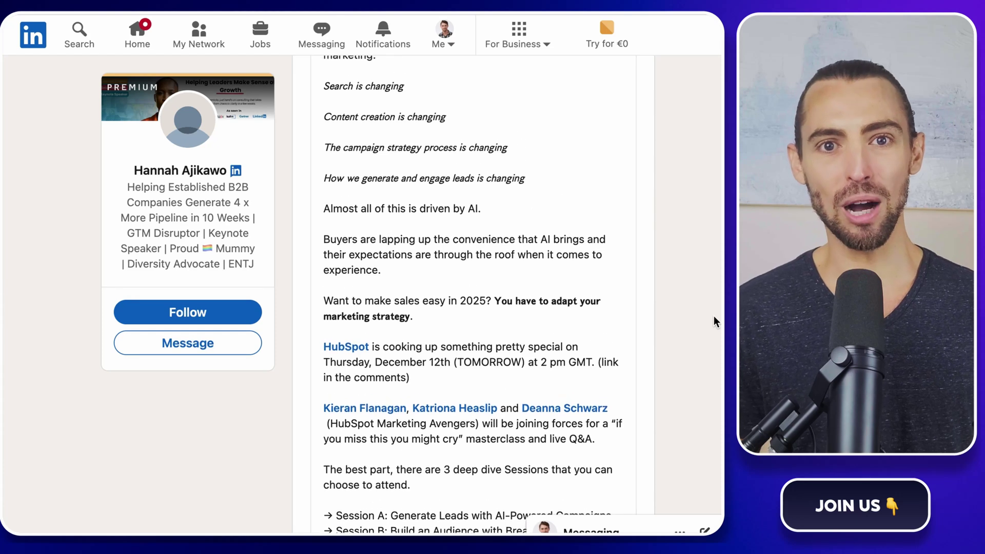
scroll(713, 316, "up", 3)
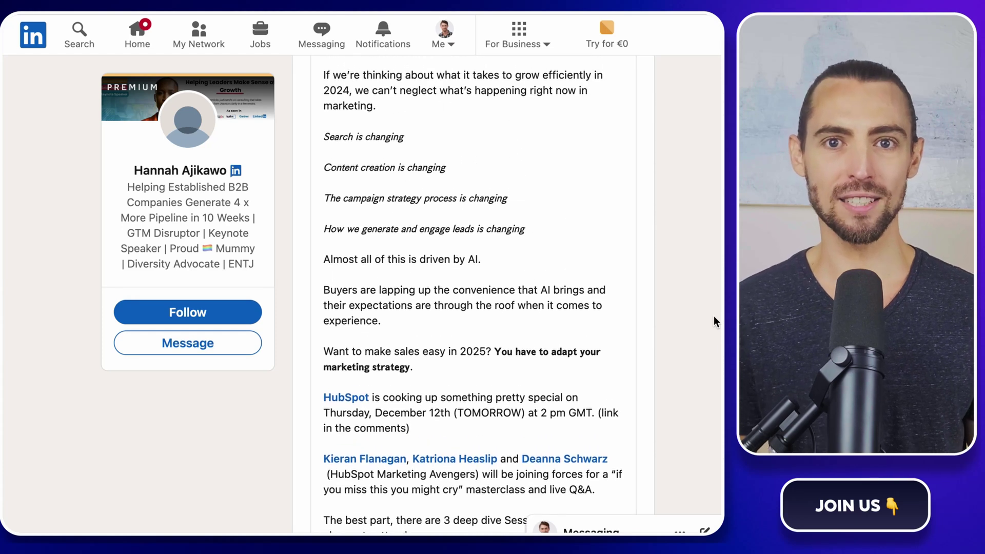
scroll(713, 316, "up", 3)
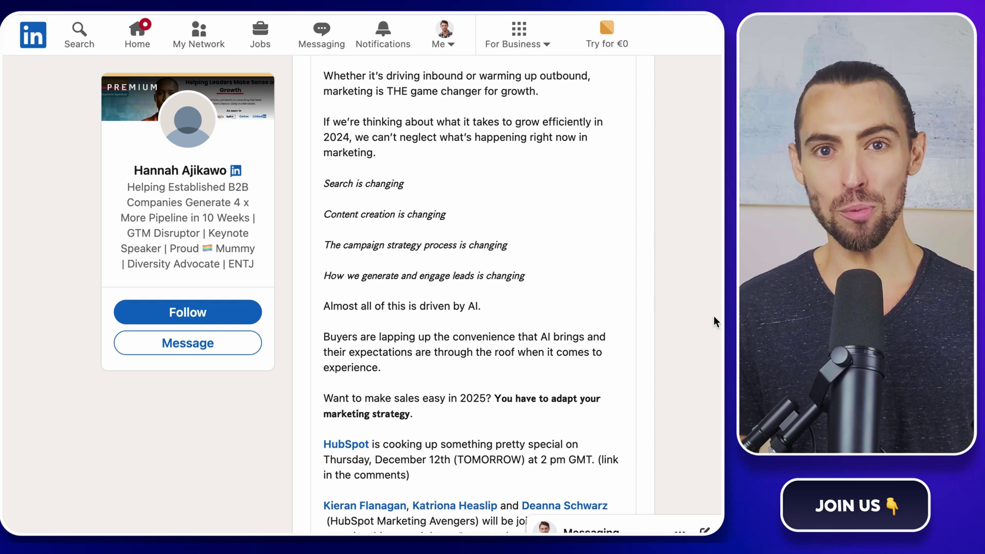
scroll(714, 316, "up", 3)
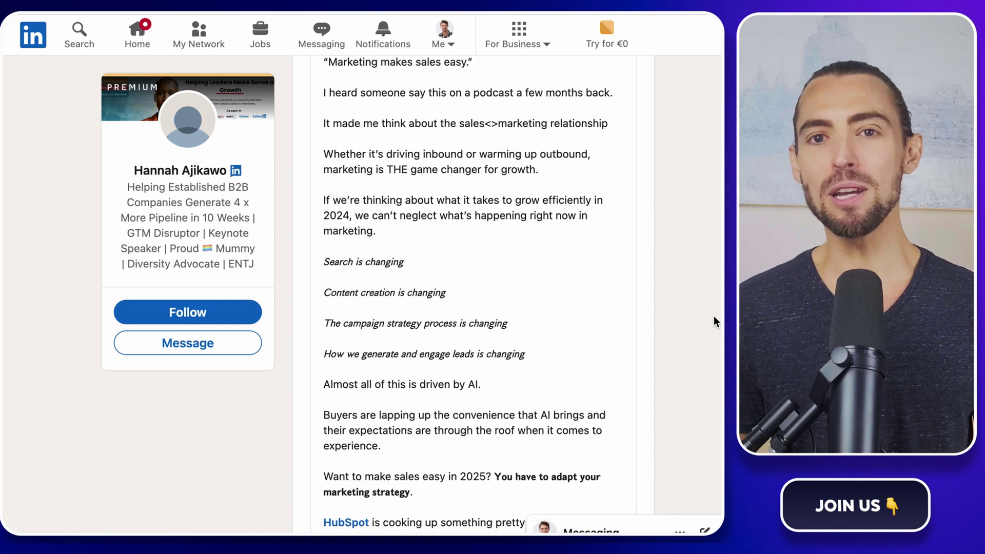
scroll(714, 321, "up", 5)
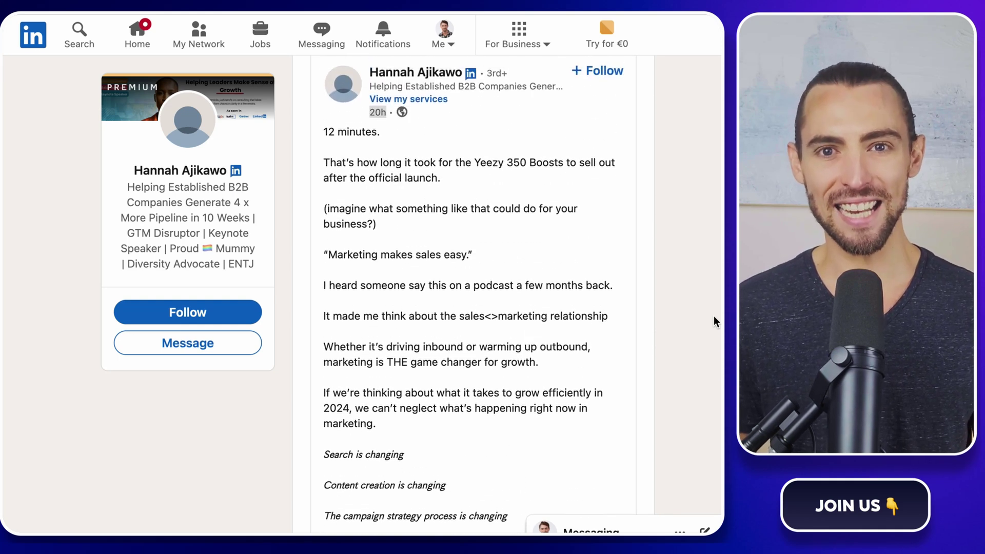
scroll(713, 316, "up", 3)
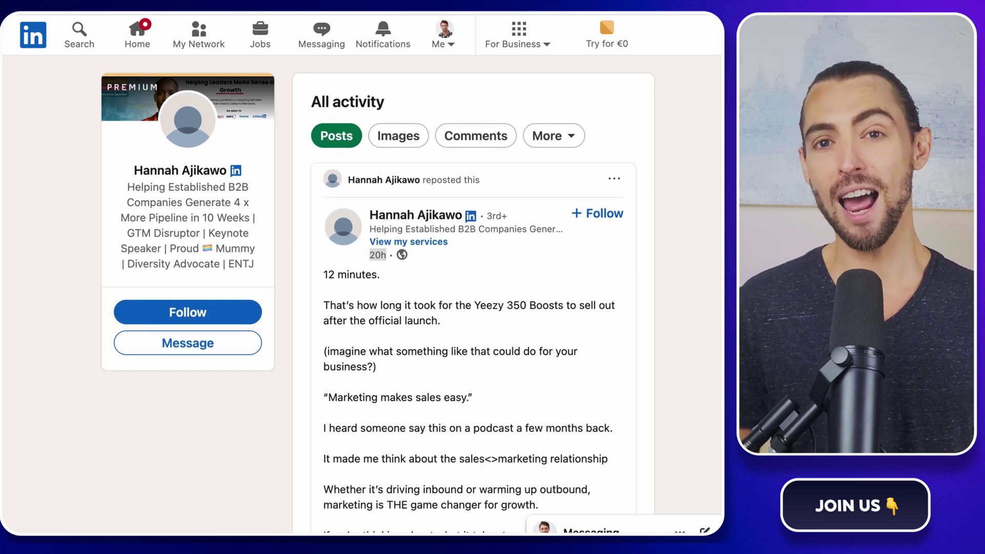
scroll(473, 308, "down", 10)
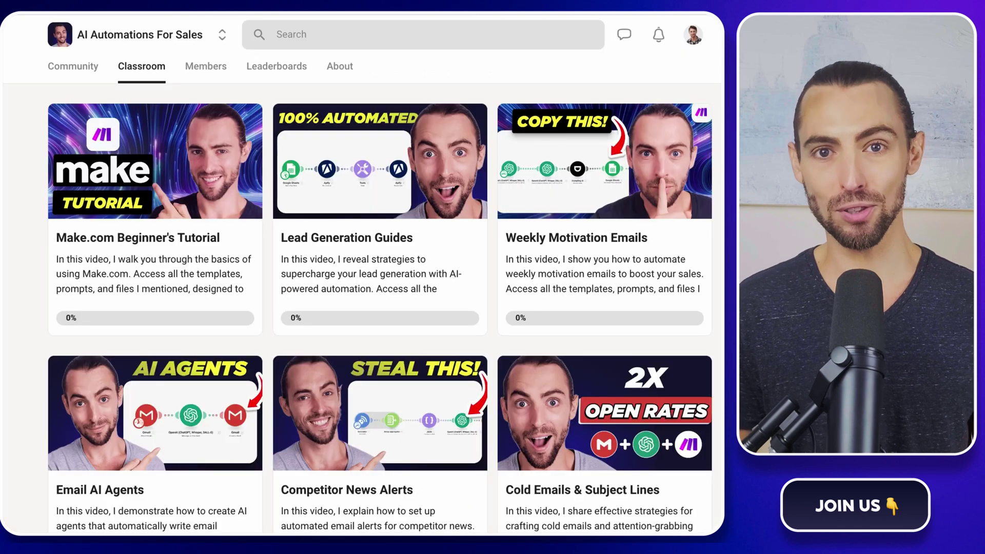
scroll(362, 277, "down", 3)
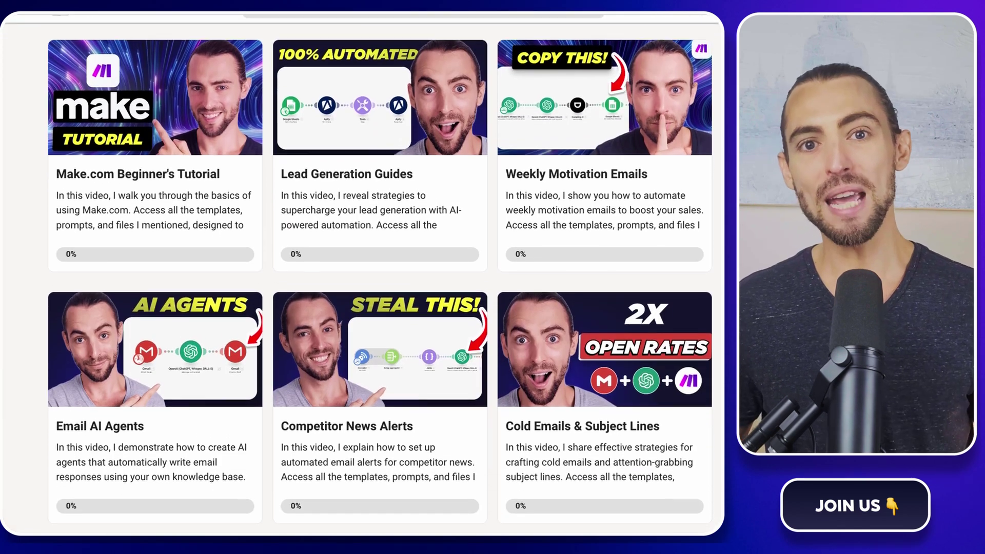
scroll(362, 277, "down", 3)
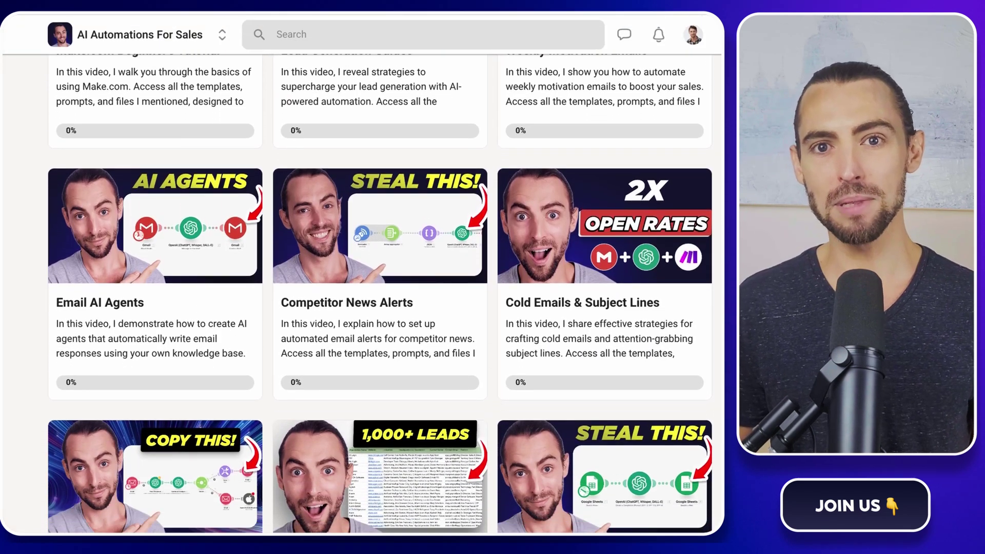
scroll(362, 277, "down", 3)
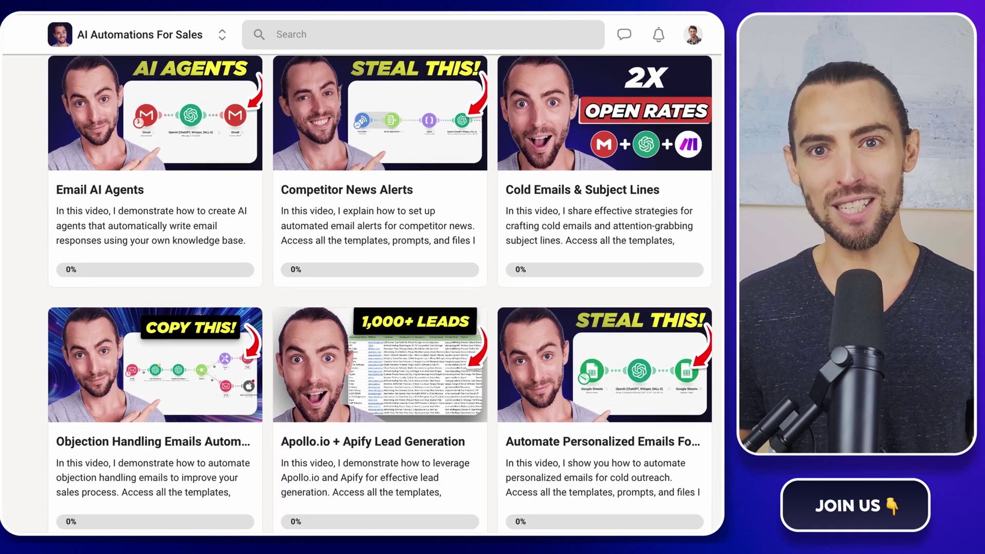
scroll(362, 277, "down", 3)
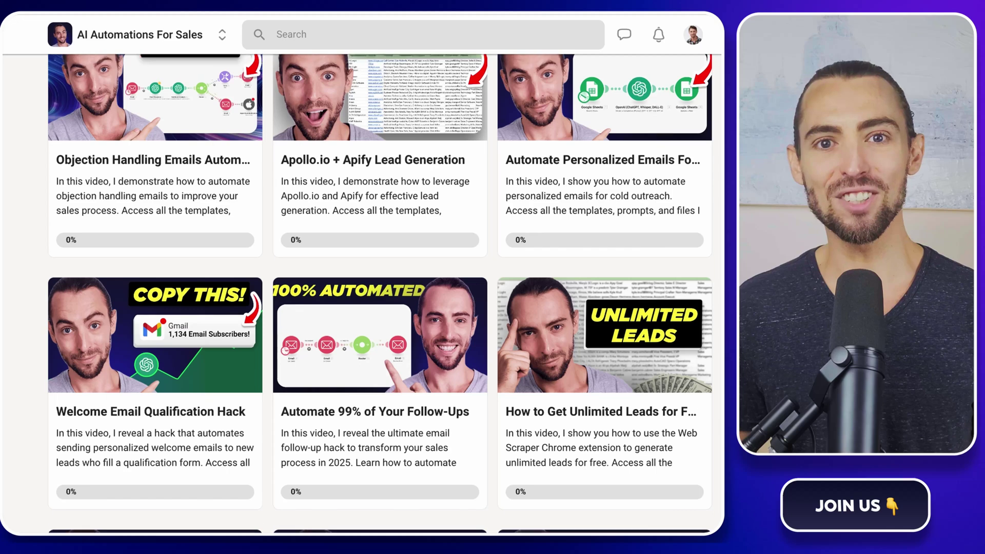
scroll(362, 277, "up", 10)
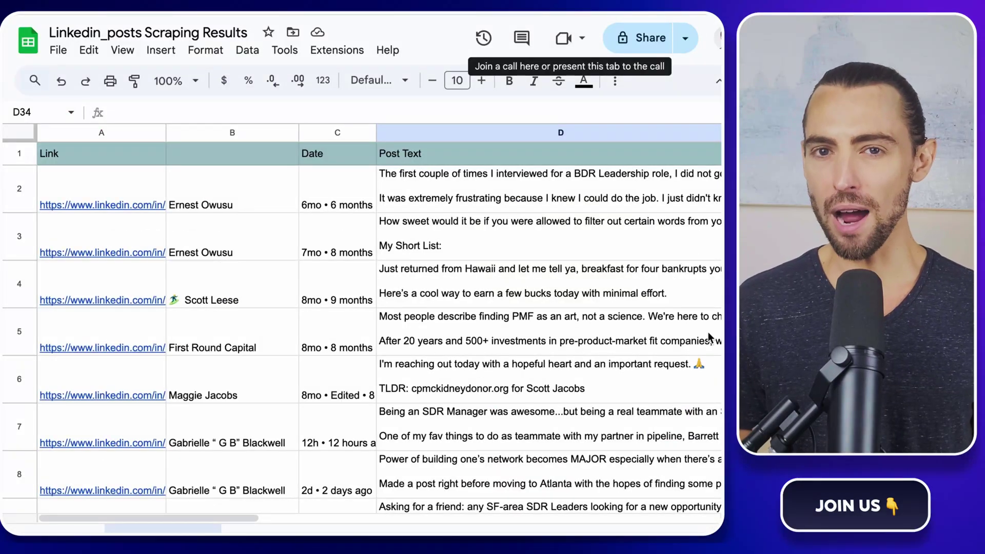
scroll(672, 343, "down", 1)
scroll(673, 344, "up", 1)
double_click(598, 199)
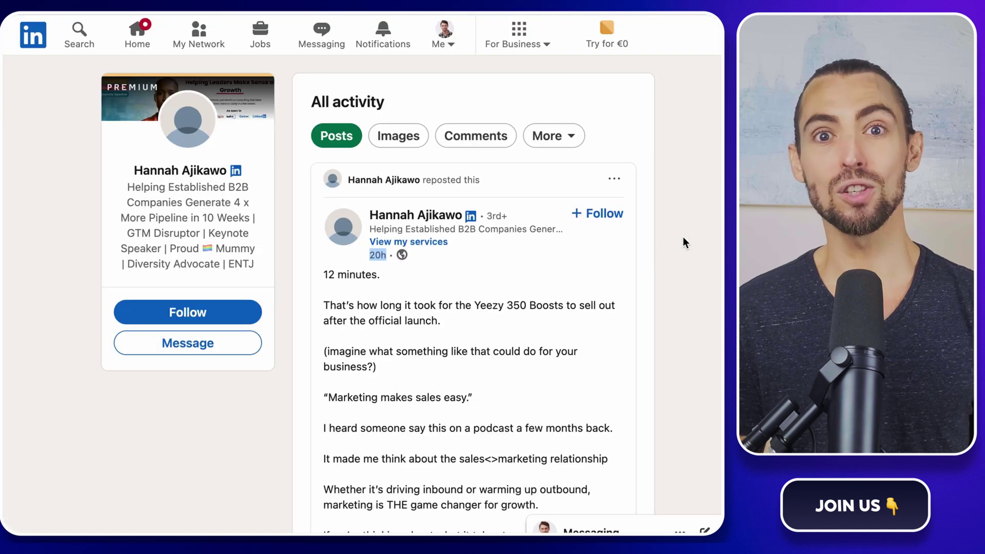
scroll(684, 241, "down", 3)
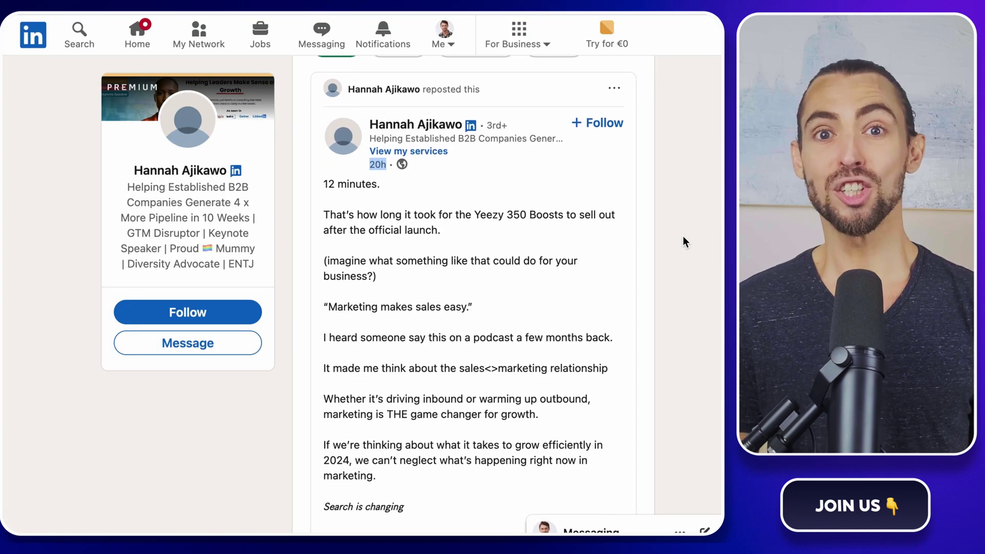
scroll(683, 237, "down", 3)
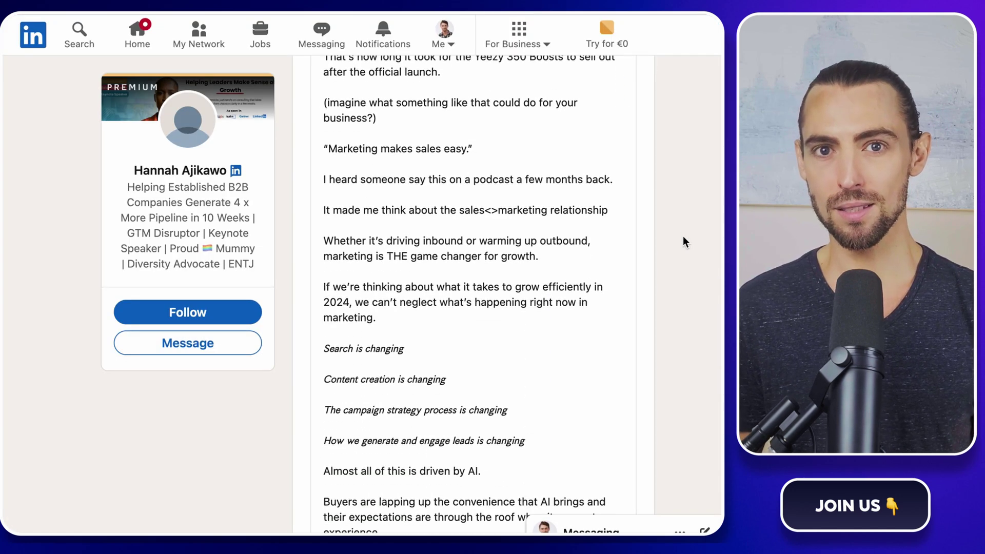
scroll(683, 237, "down", 3)
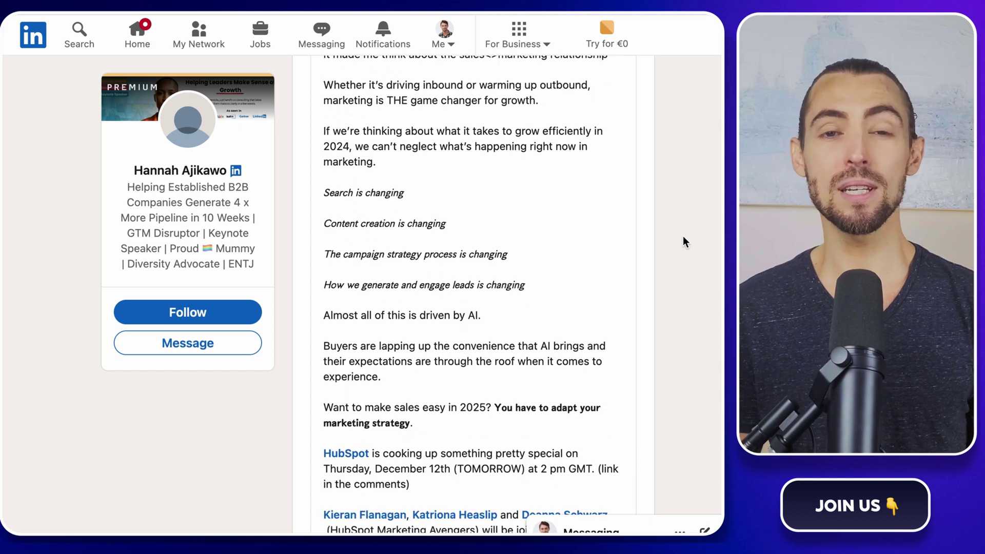
scroll(684, 240, "down", 8)
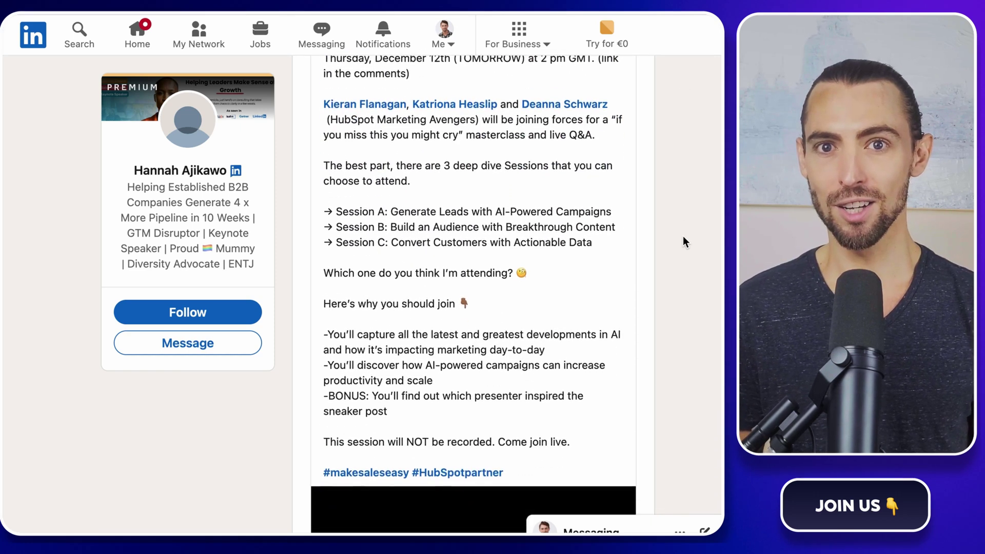
scroll(683, 241, "down", 1)
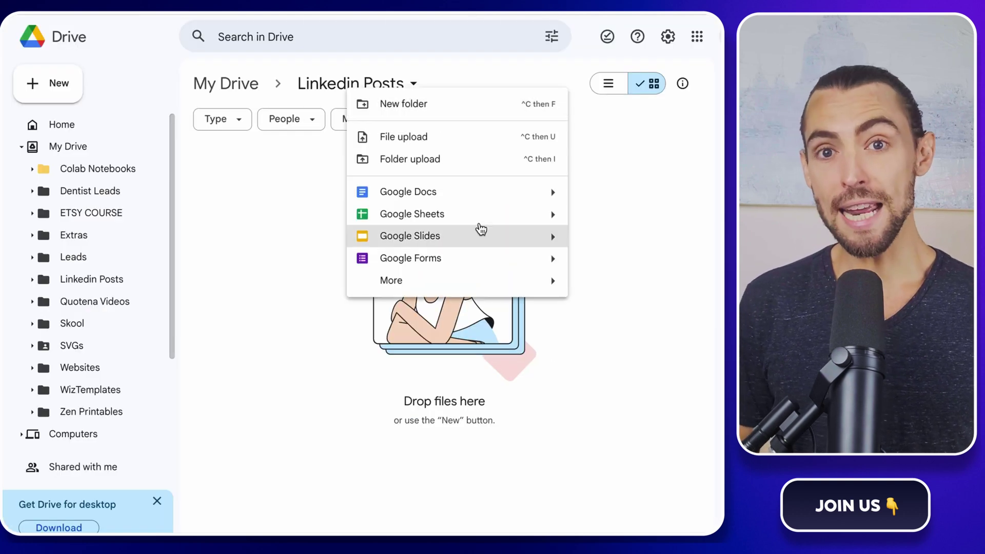
Step: Create a blank Google Sheets spreadsheet from the New menu in the Linkedin Posts folder
left_click(479, 218)
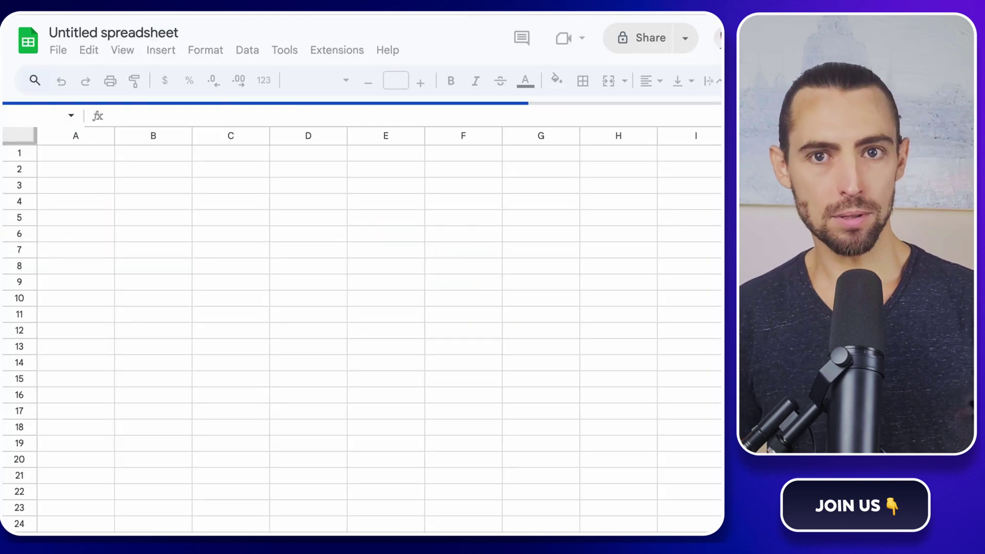
Step: Rename the untitled spreadsheet to 'Linkedin Profiles'
left_click(113, 32)
type("Linkedin Profiles")
left_click(380, 172)
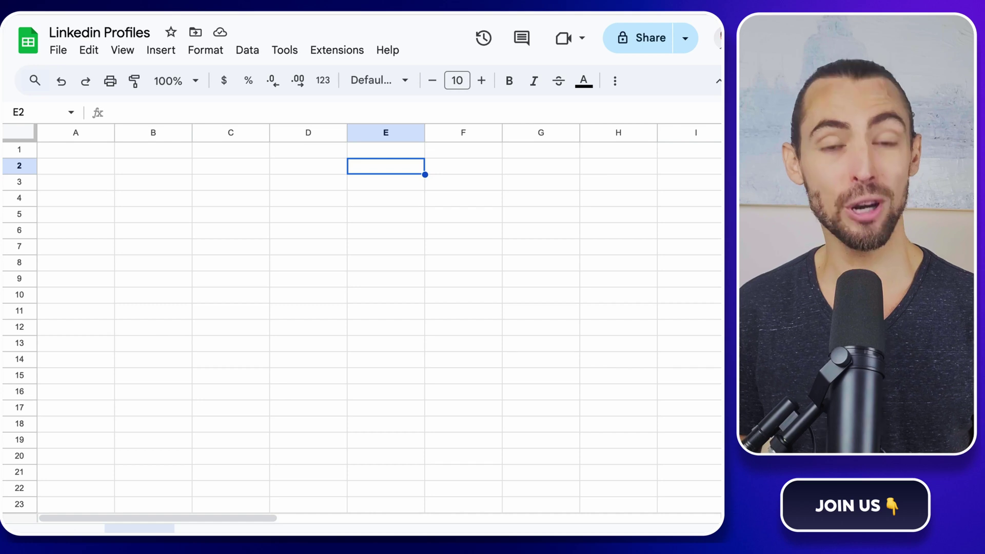
Step: Enter headers 'Profiles' in A1 and 'Profile Urls' in B1, then paste a sample profile URL into A2
left_click(92, 151)
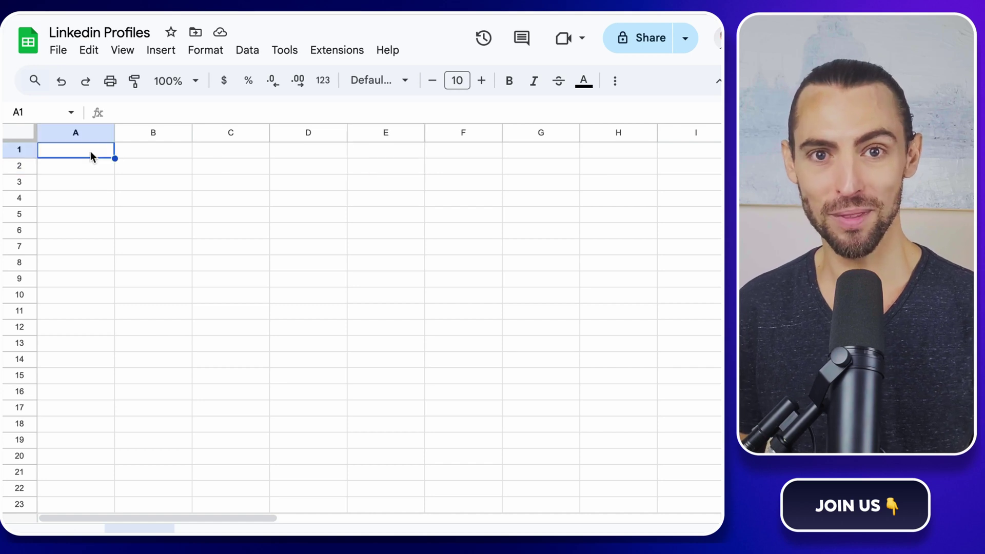
type("Profiles")
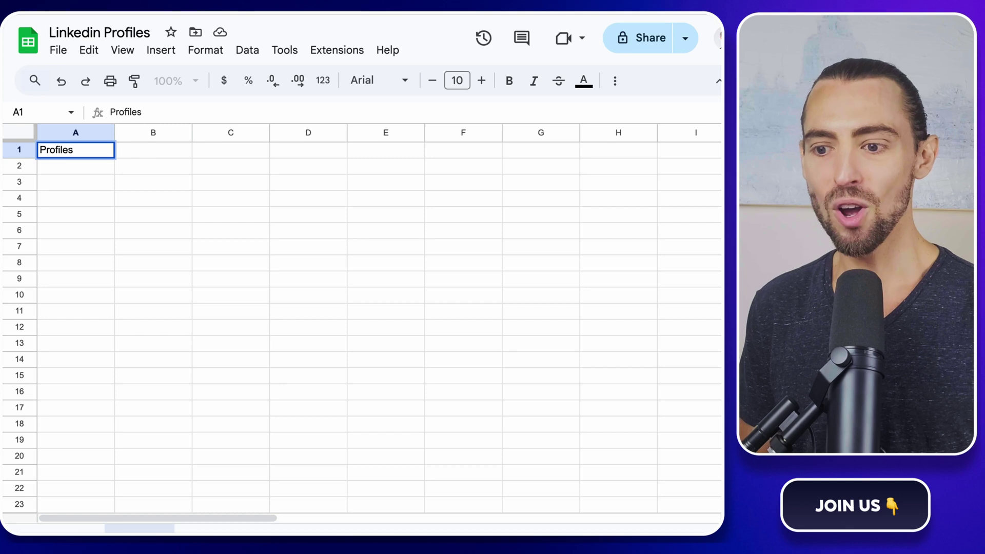
key("Tab")
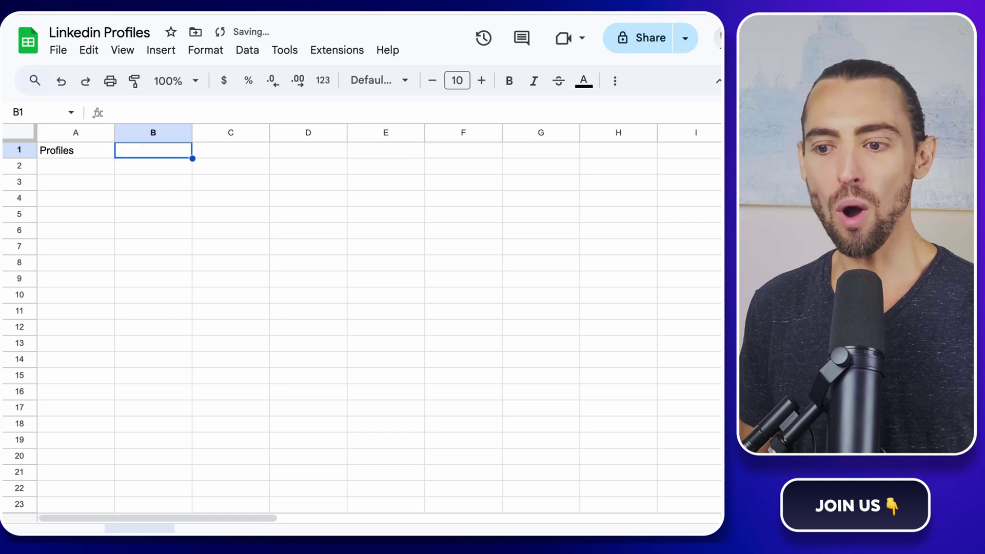
type("Profile Urls")
key("Return")
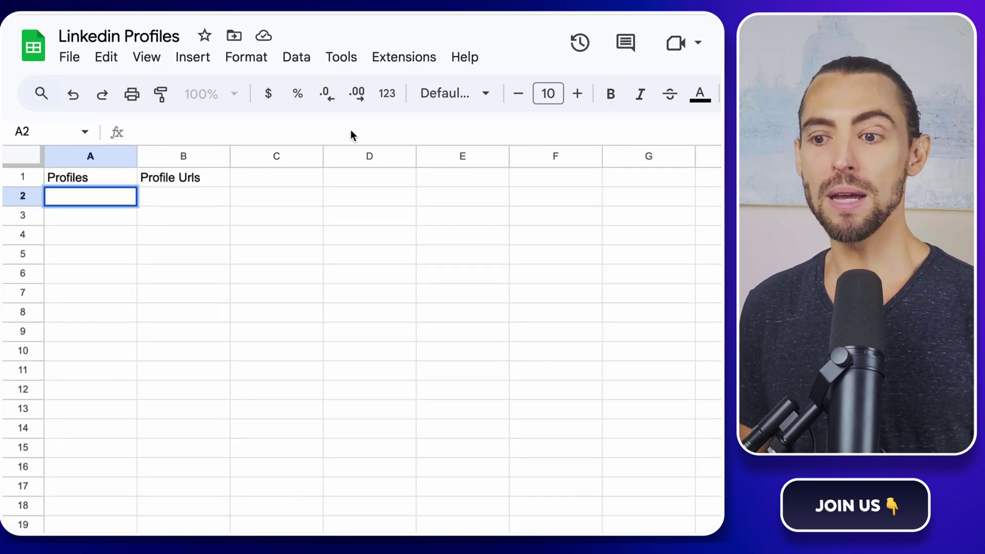
type("https://www.linkedin.com/in/jonhdoe/")
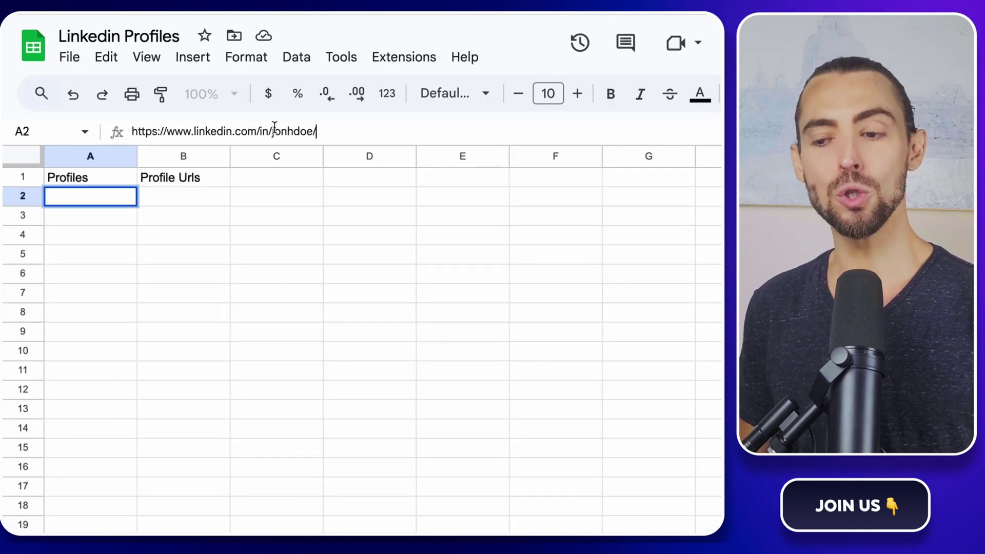
double_click(285, 131)
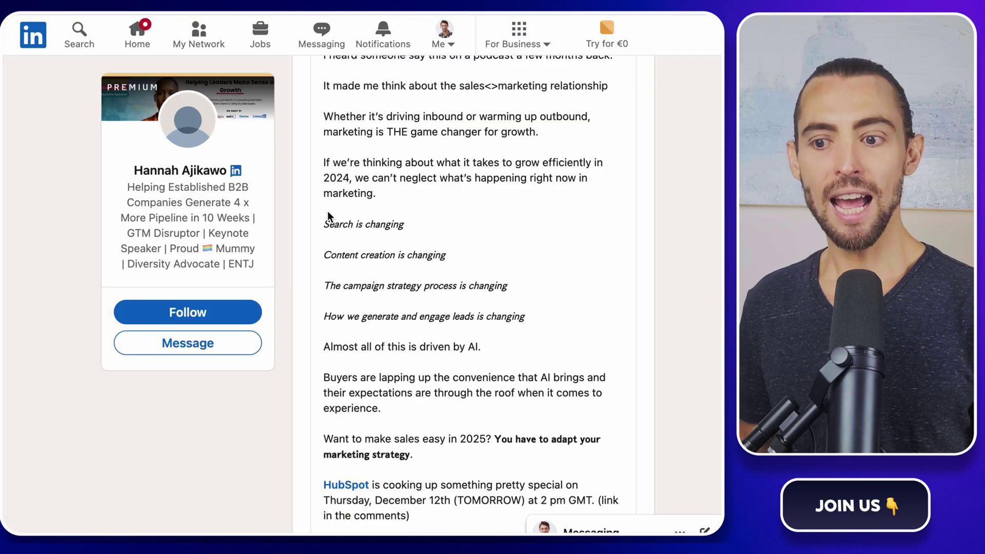
Step: Search LinkedIn for 'sales' and jump to the Posts results
scroll(318, 207, "up", 7)
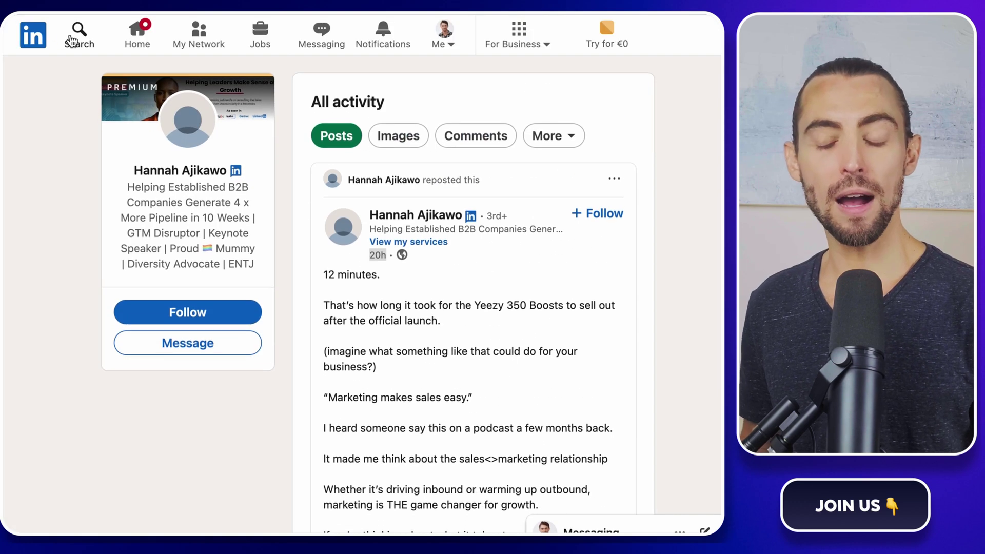
left_click(73, 34)
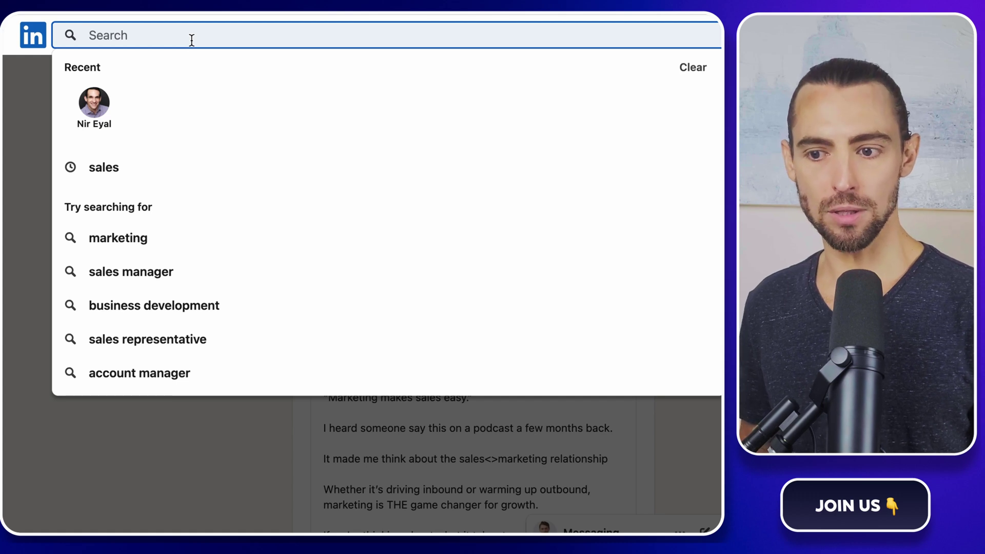
type("sales")
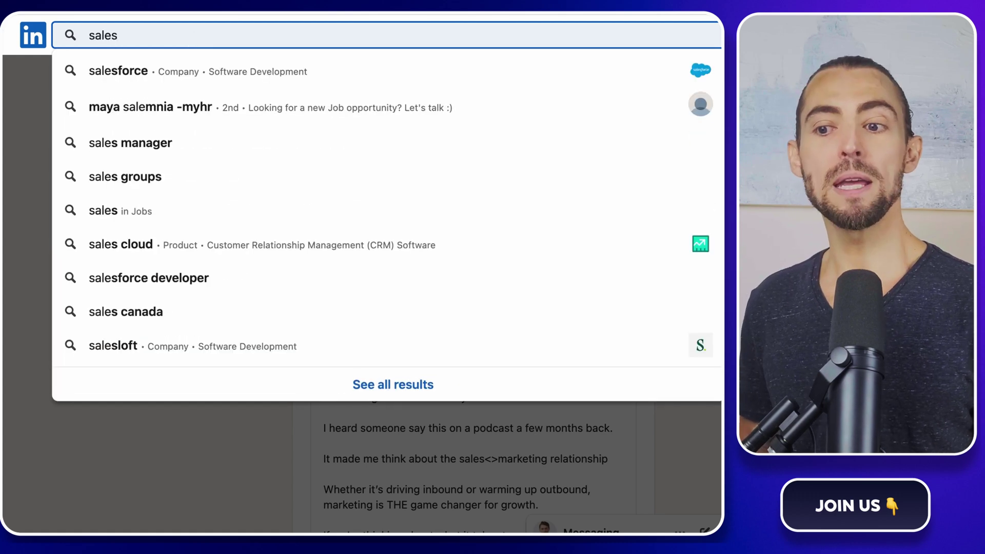
key("Return")
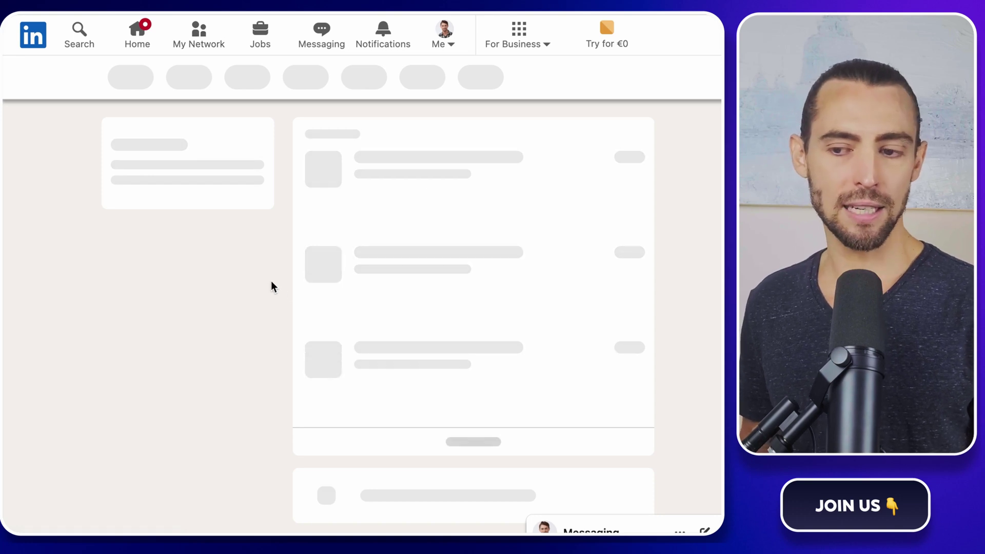
left_click(146, 218)
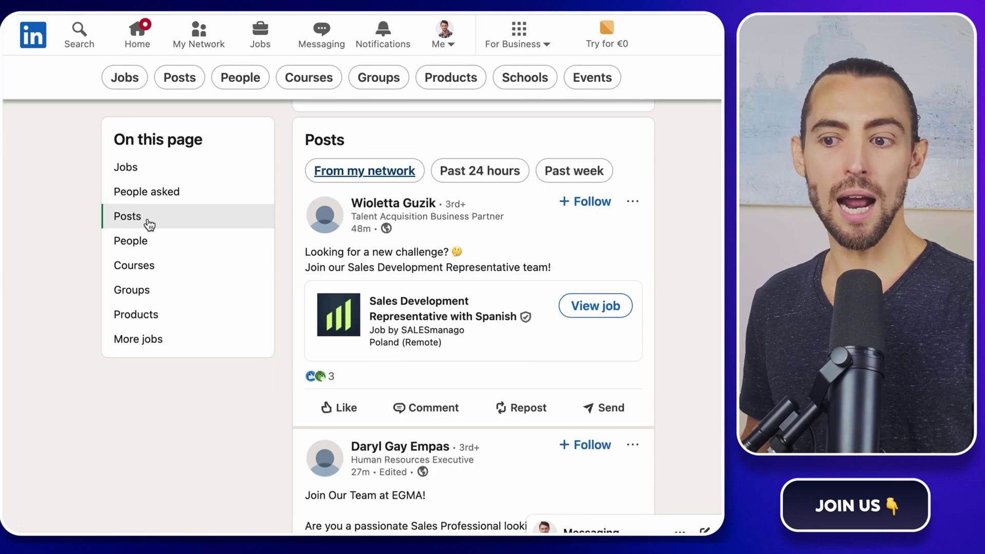
Step: Open the profile of the second poster, an EGMA Human Resources Executive
scroll(516, 235, "down", 3)
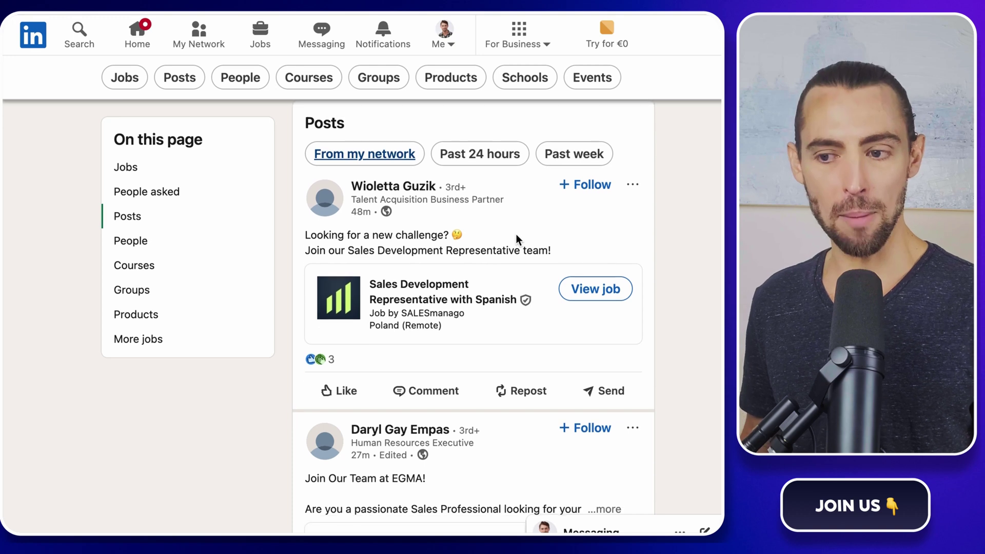
scroll(516, 235, "down", 1)
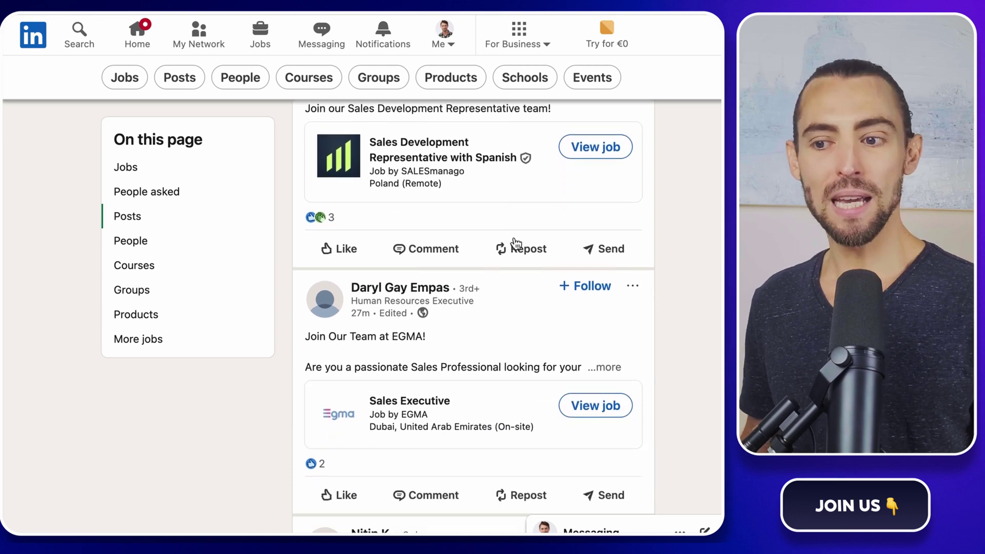
left_click(430, 289)
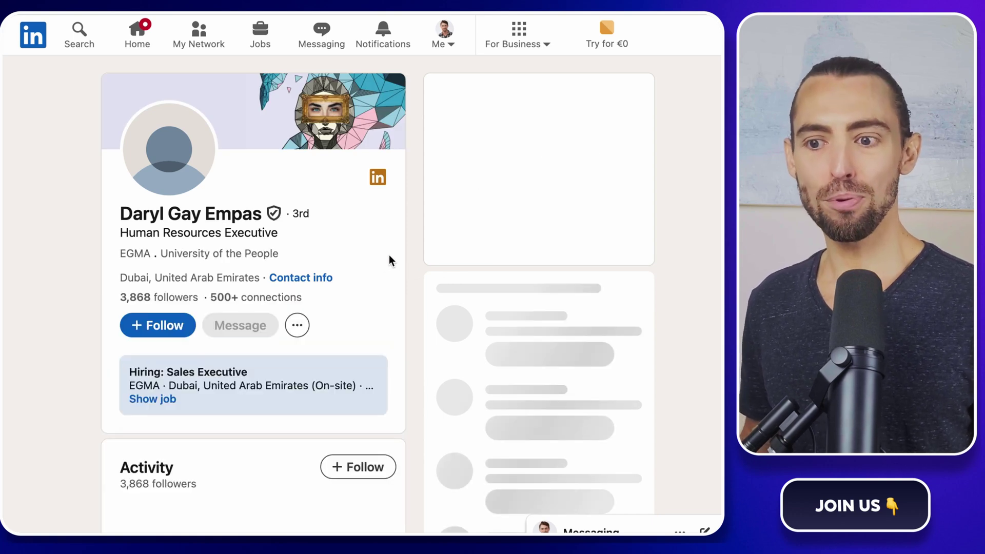
scroll(389, 256, "down", 3)
scroll(389, 254, "up", 3)
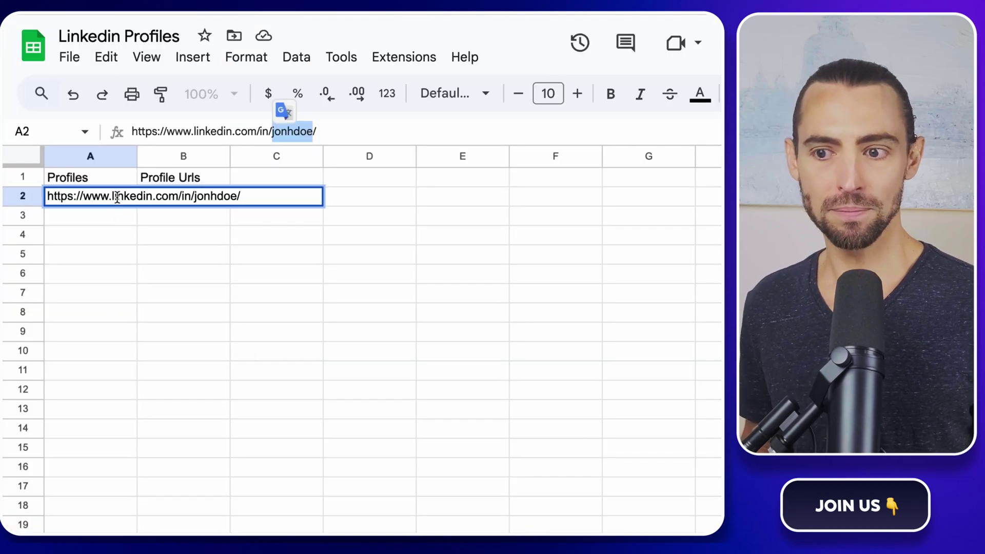
Step: Replace A2 with the copied profile URL, trimmed to just the username without trailing slash
triple_click(117, 197)
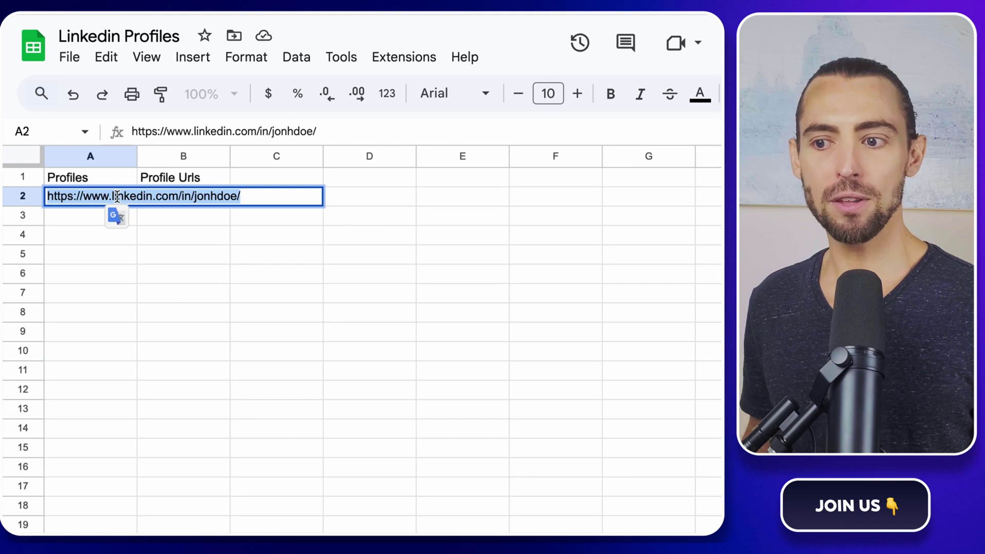
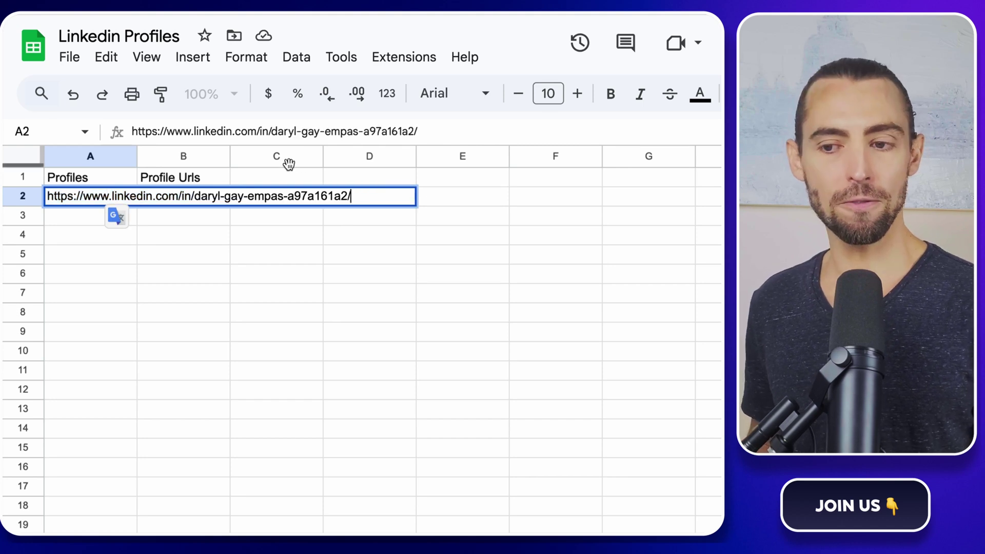
left_click_drag(270, 131, 132, 131)
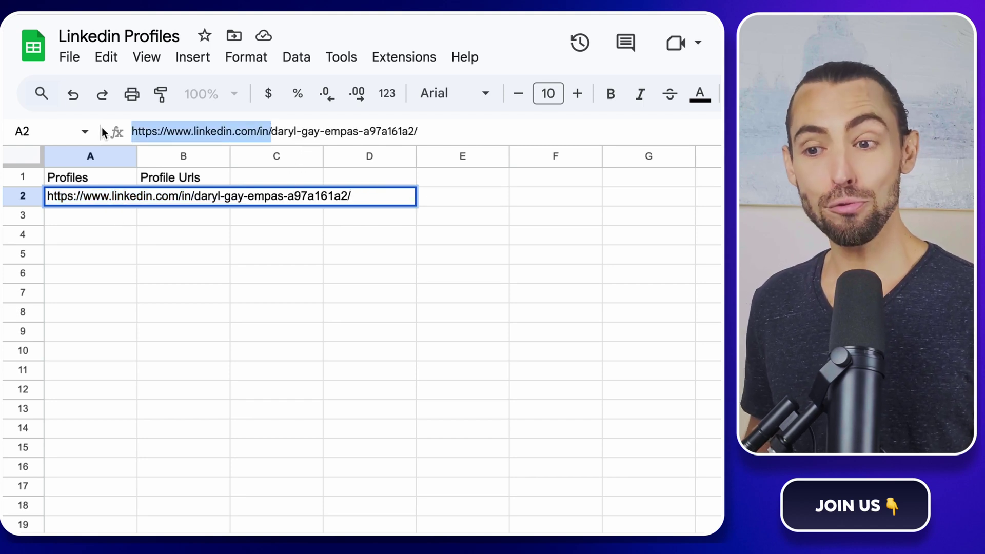
key("BackSpace")
left_click(313, 132)
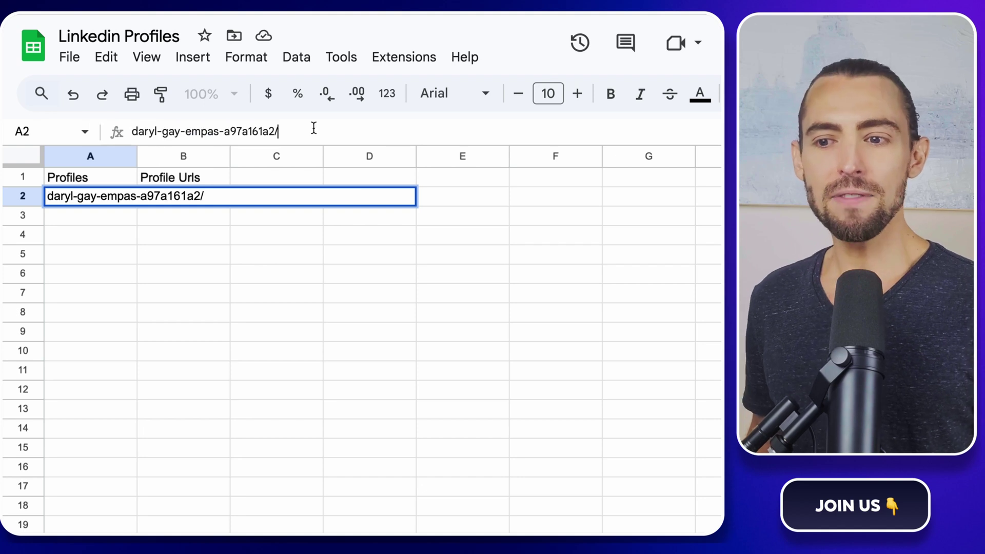
key("BackSpace")
key("Return")
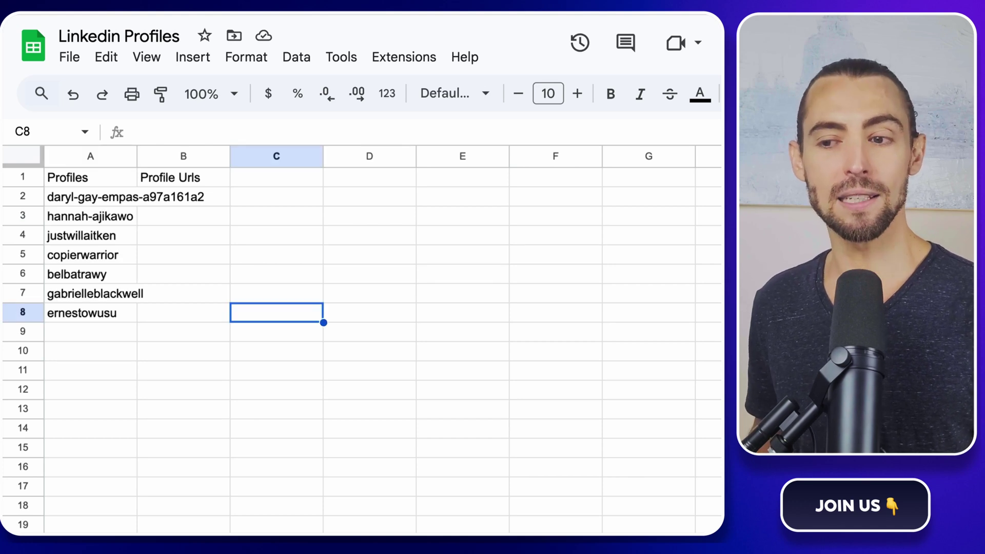
Step: Check the usernames listed down to row 8 and widen column A to fit them
left_click(123, 221)
key("Down")
key("Down")
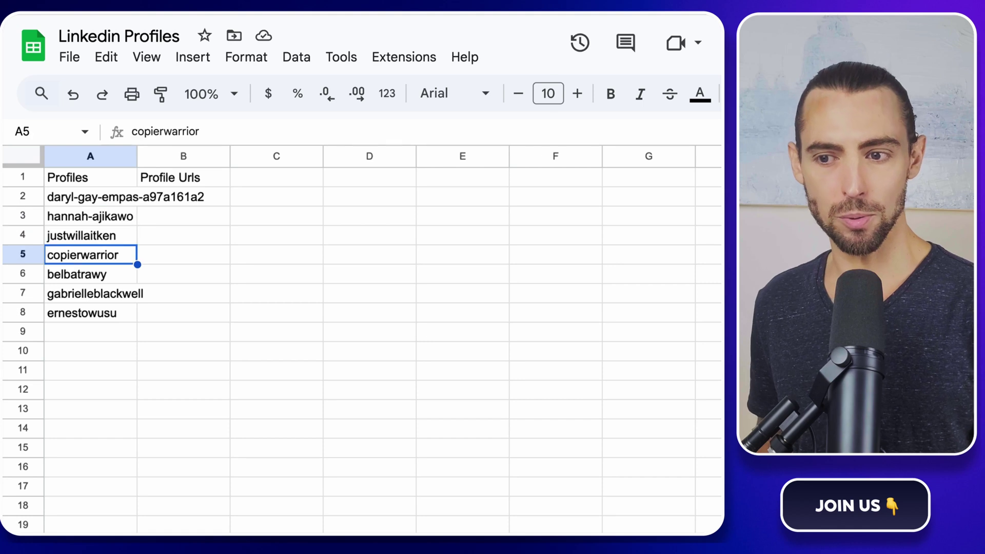
key("Down")
key("Down")
key("Down")
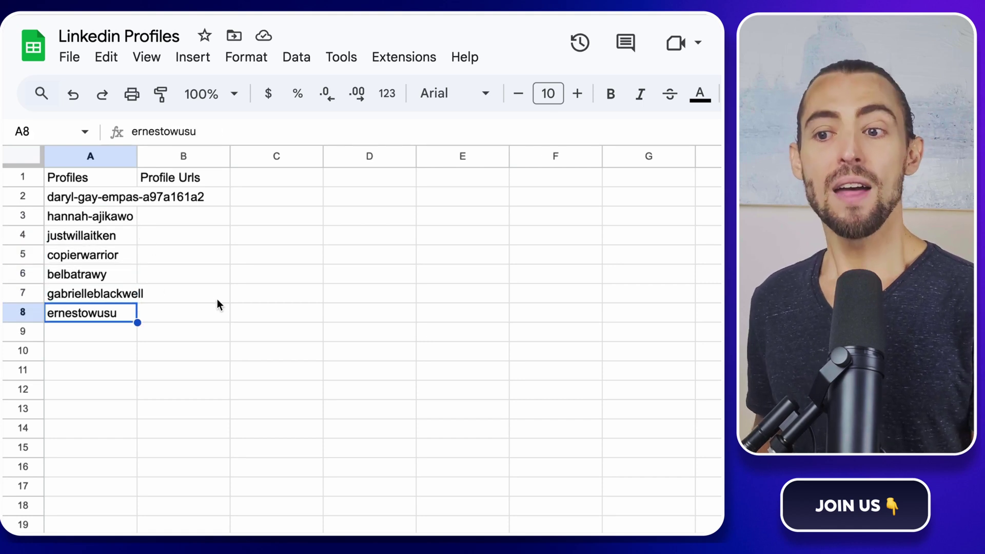
left_click_drag(137, 156, 218, 156)
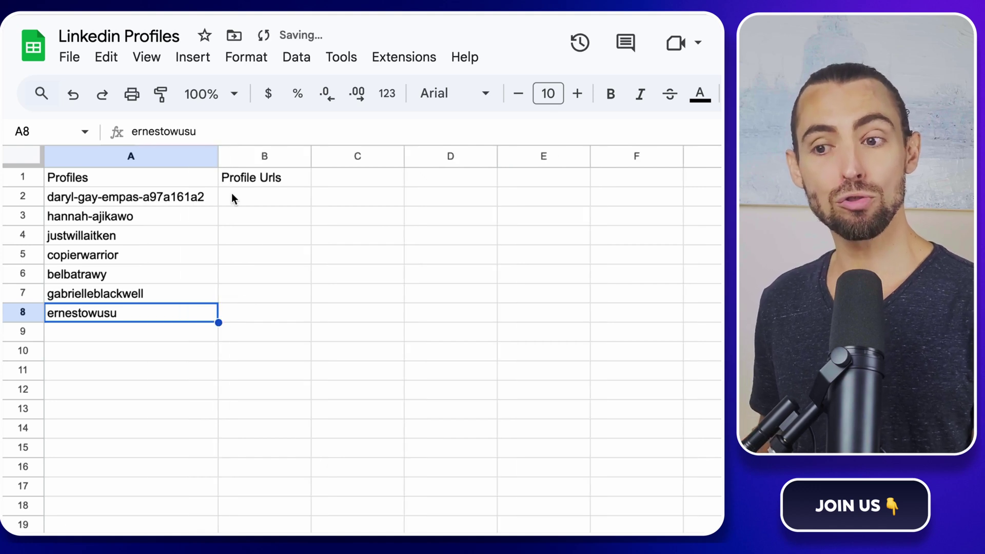
left_click(348, 333)
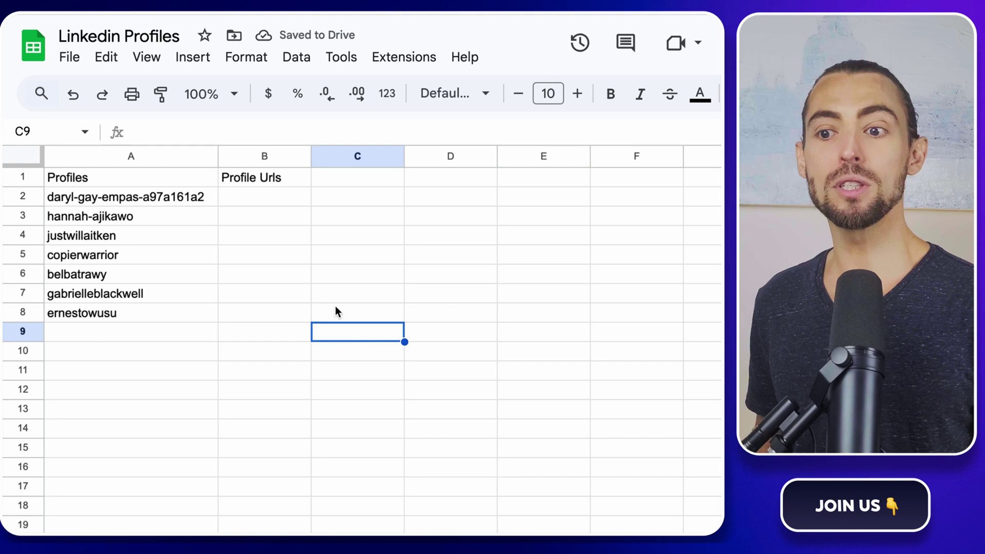
left_click(288, 210)
Step: Enter a formula in B2 building the profile's LinkedIn /recent-activity/all/ URL from A2
left_click(289, 200)
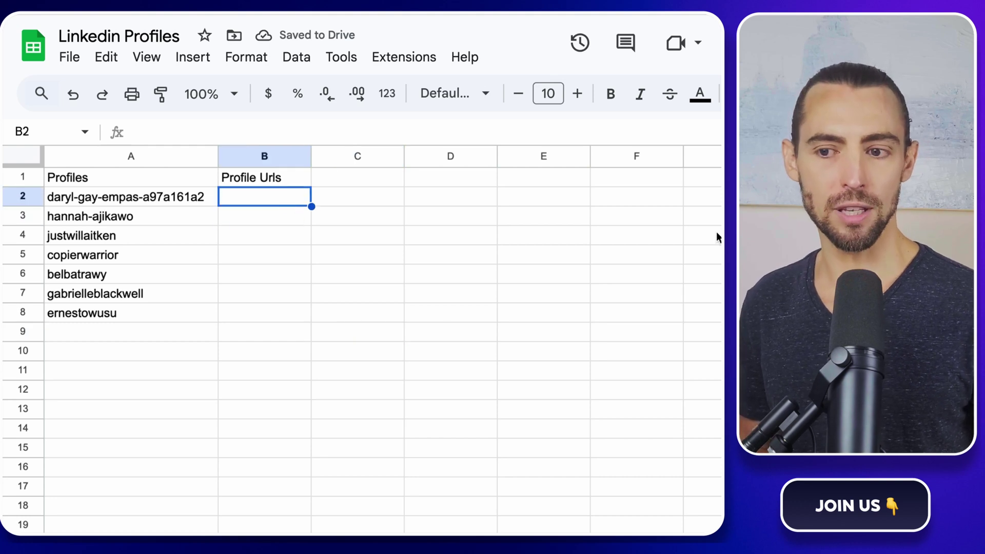
left_click(501, 131)
type("=\"https://www.linkedin.com/in/\" & A2 & \"/recent-activity/all/\"")
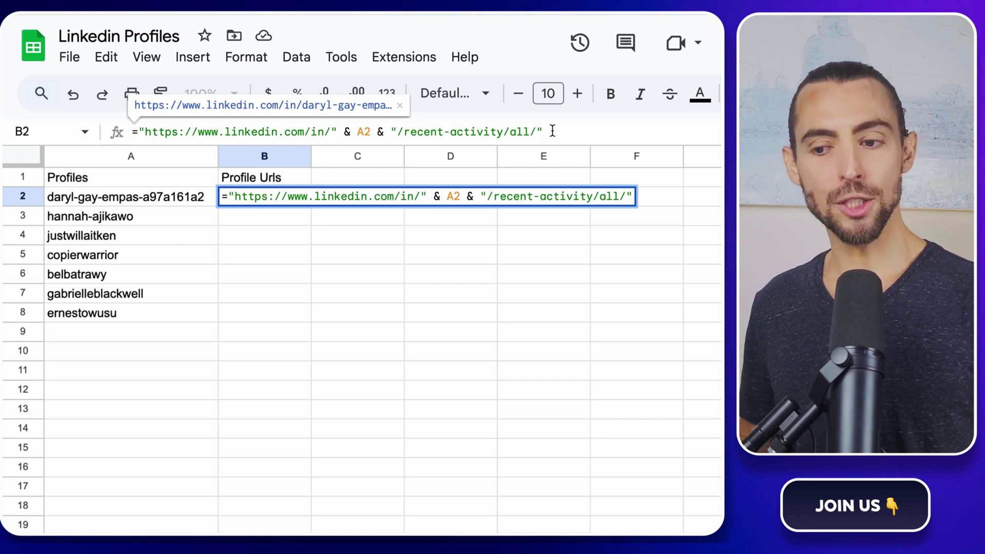
left_click_drag(330, 131, 145, 131)
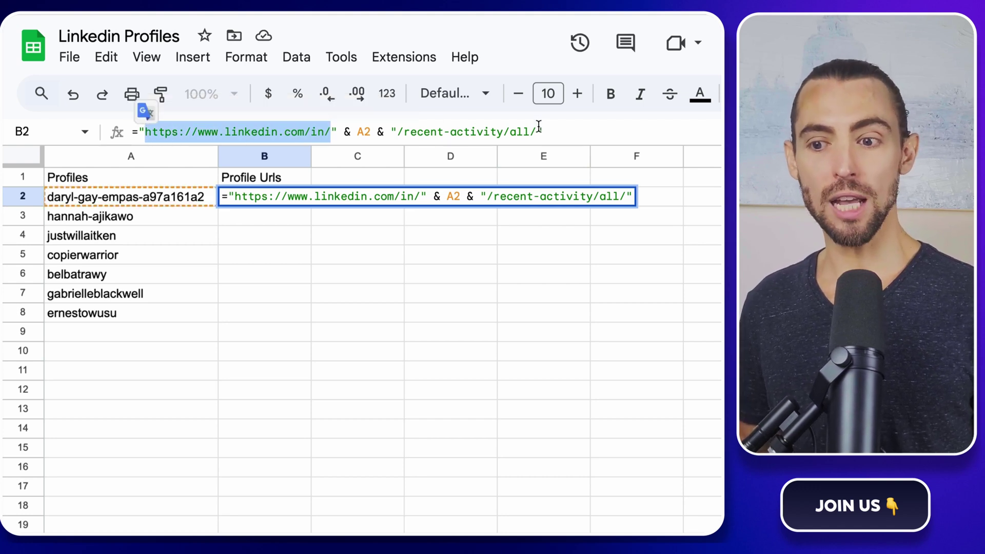
left_click(365, 129)
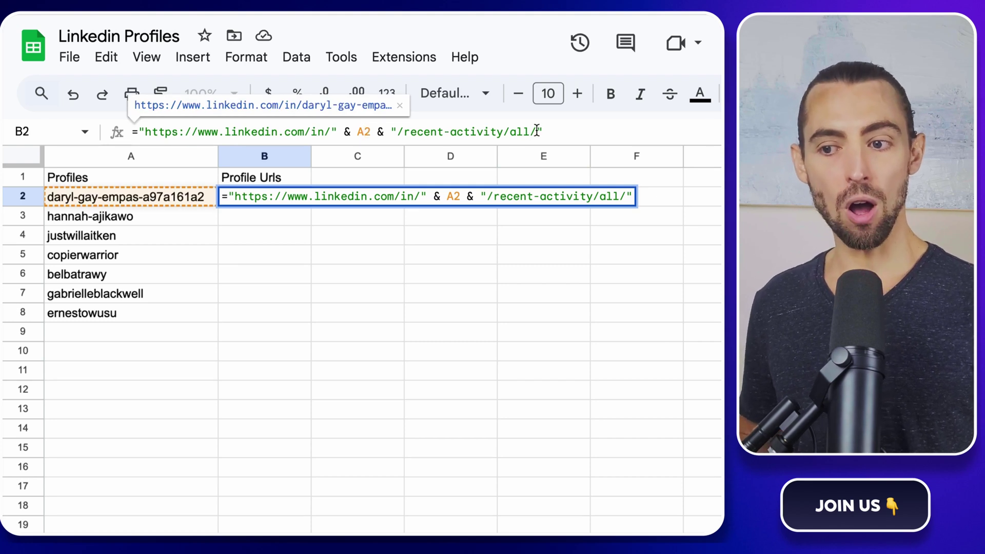
left_click_drag(536, 130, 396, 135)
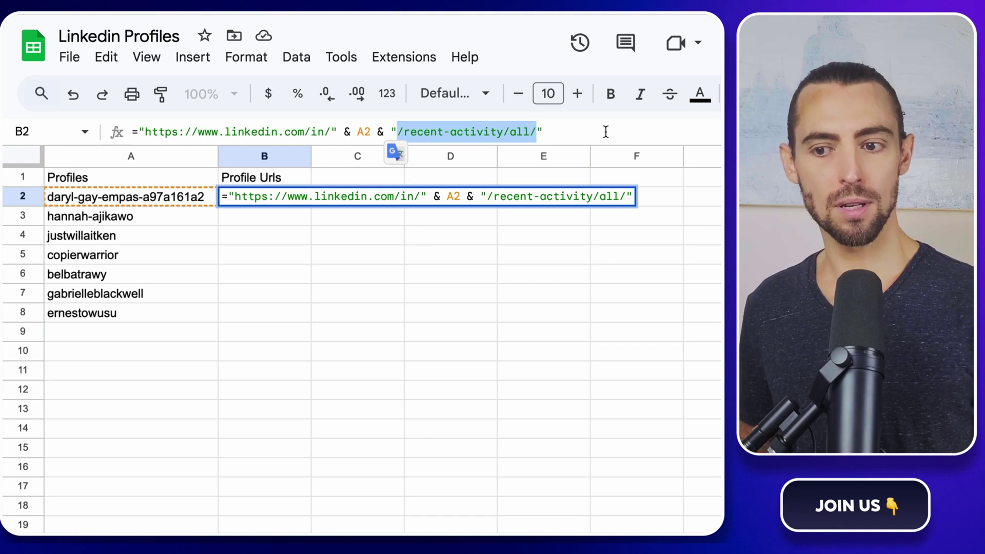
left_click(589, 132)
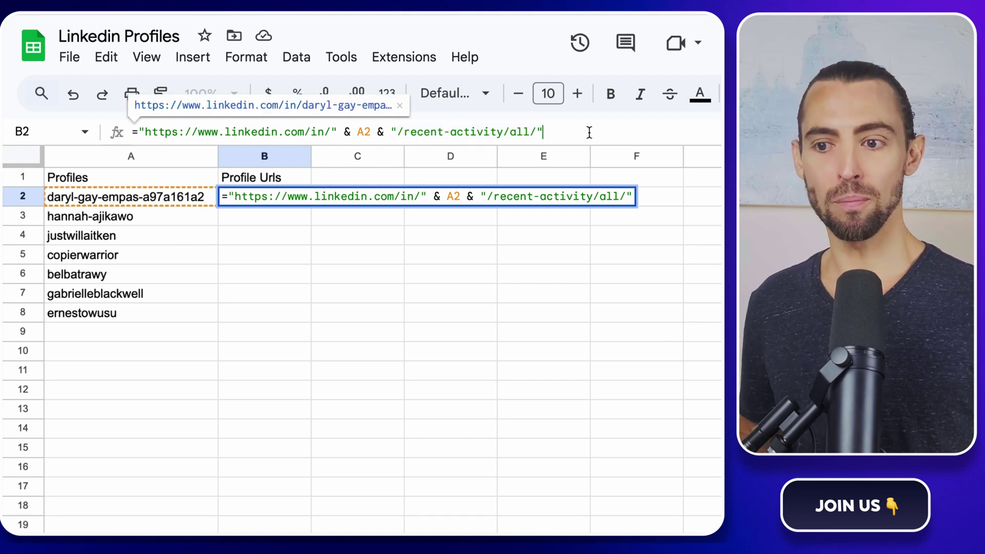
key("Return")
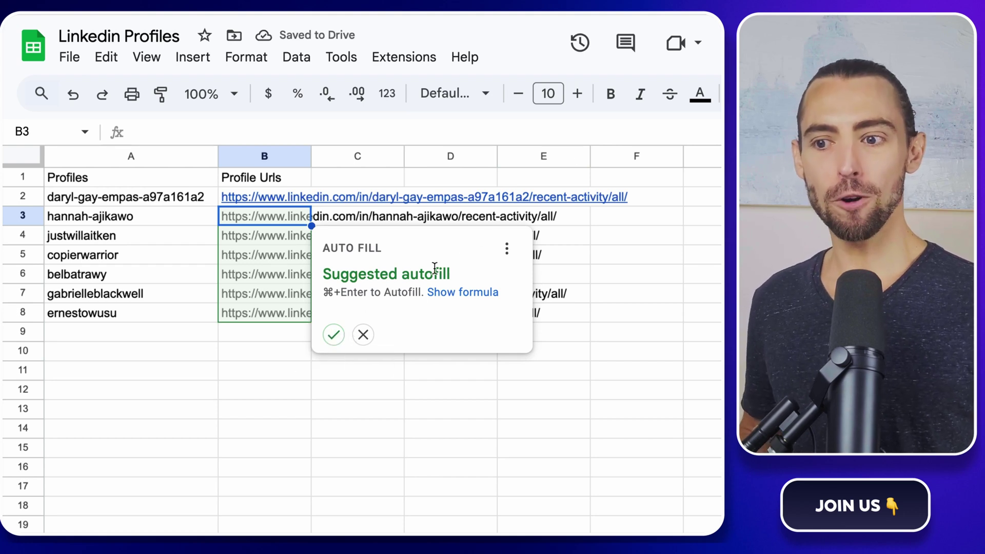
Step: Dismiss the autofill suggestion and fill the B2 URL formula down to B8
left_click(553, 333)
left_click(290, 195)
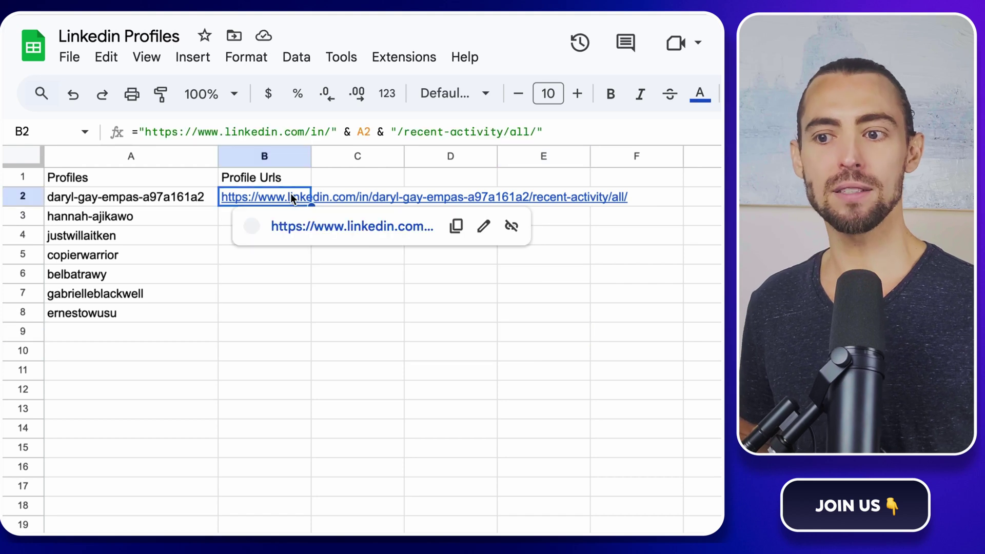
left_click_drag(311, 204, 310, 215)
left_click_drag(309, 249, 309, 313)
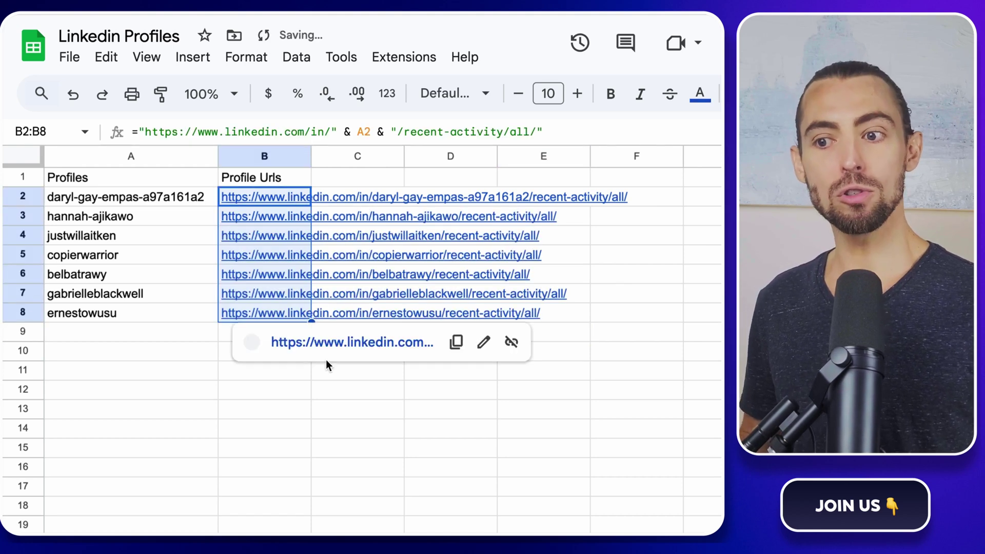
left_click(314, 389)
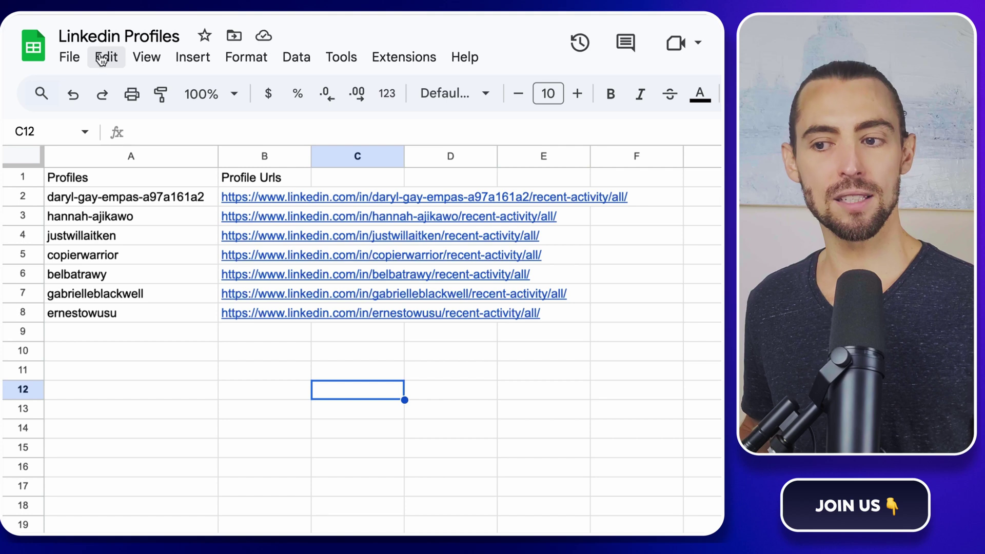
Step: Publish the entire Linkedin Profiles document to the web as a web page and copy its link
left_click(74, 61)
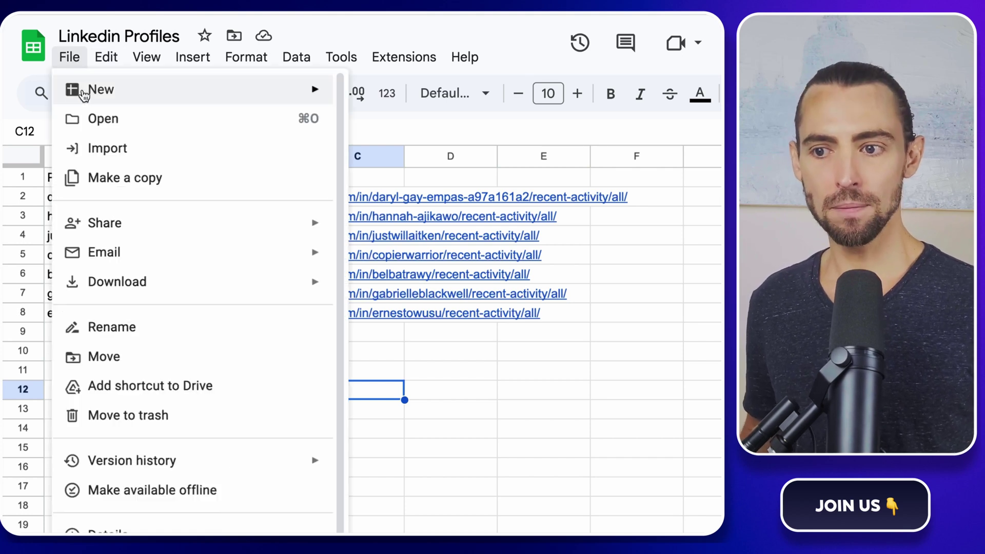
mouse_move(121, 226)
left_click(403, 259)
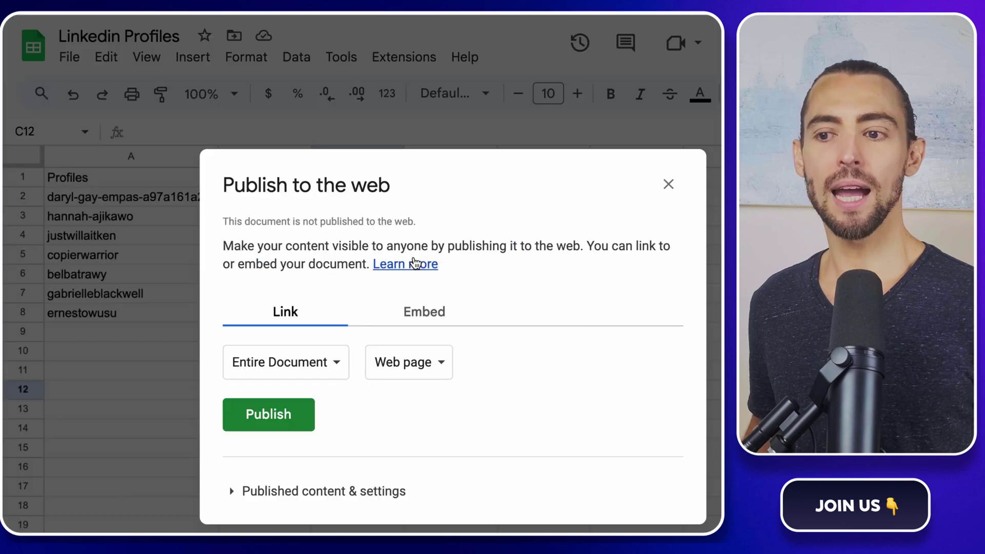
left_click(292, 430)
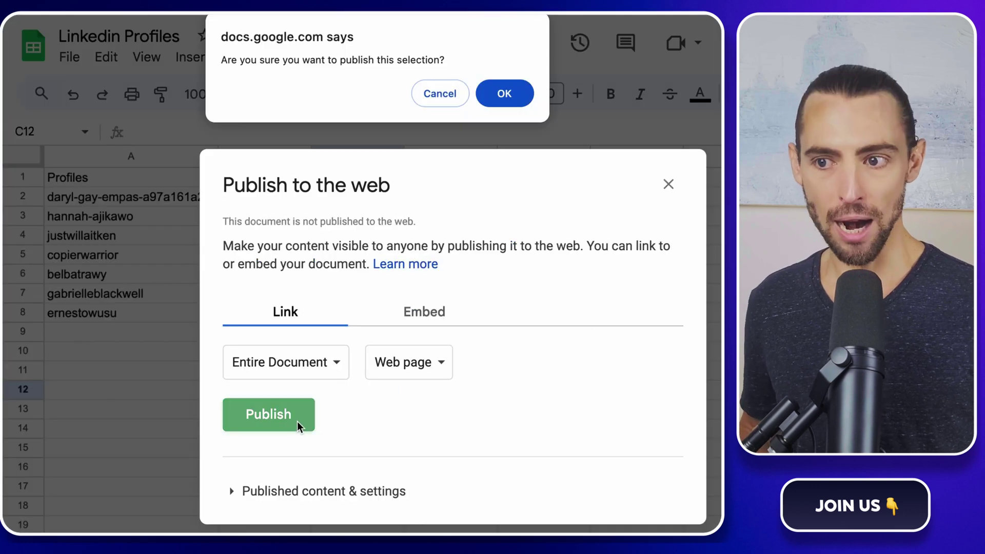
left_click(508, 96)
key("super+c")
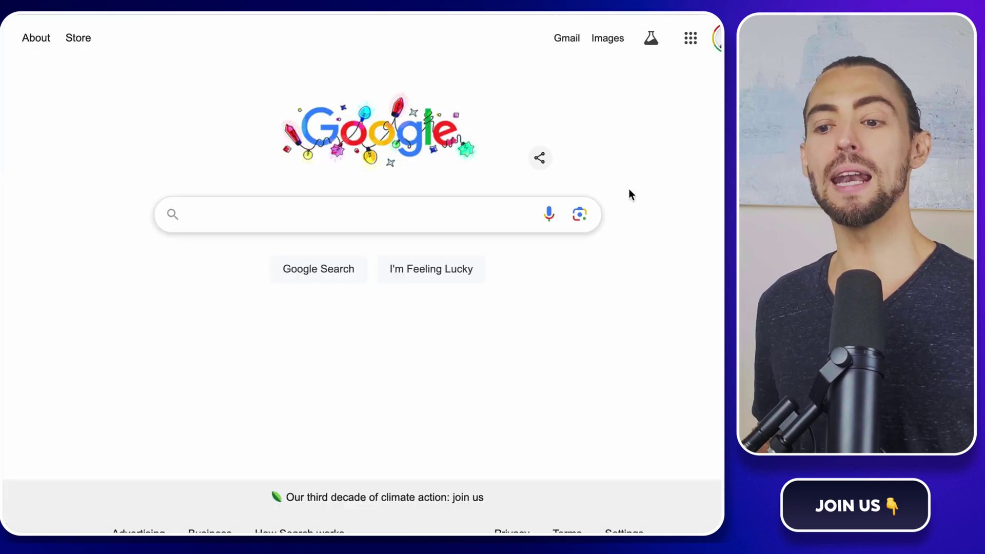
Step: Search Google for 'chrome web store' and go to the store
left_click(391, 216)
type("chrom")
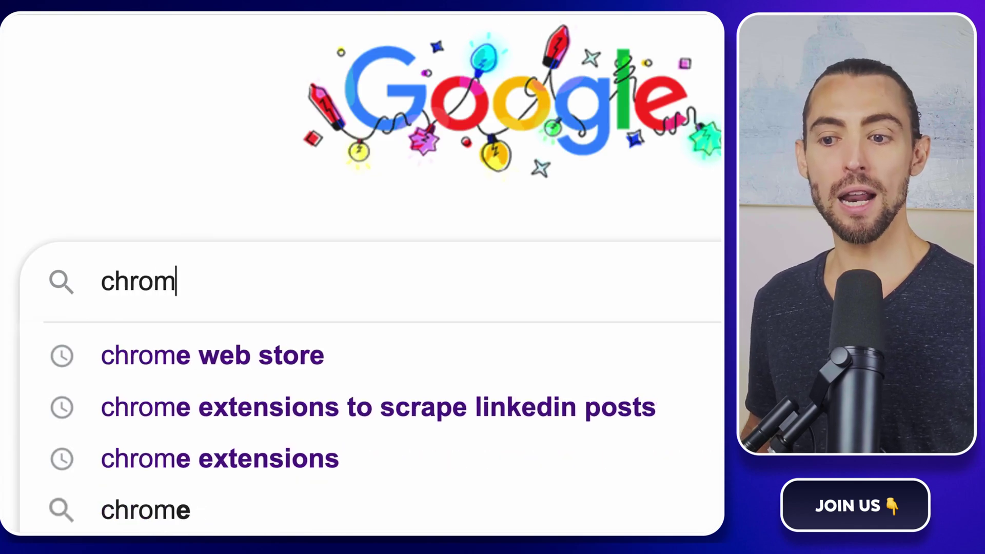
key("Down")
key("Return")
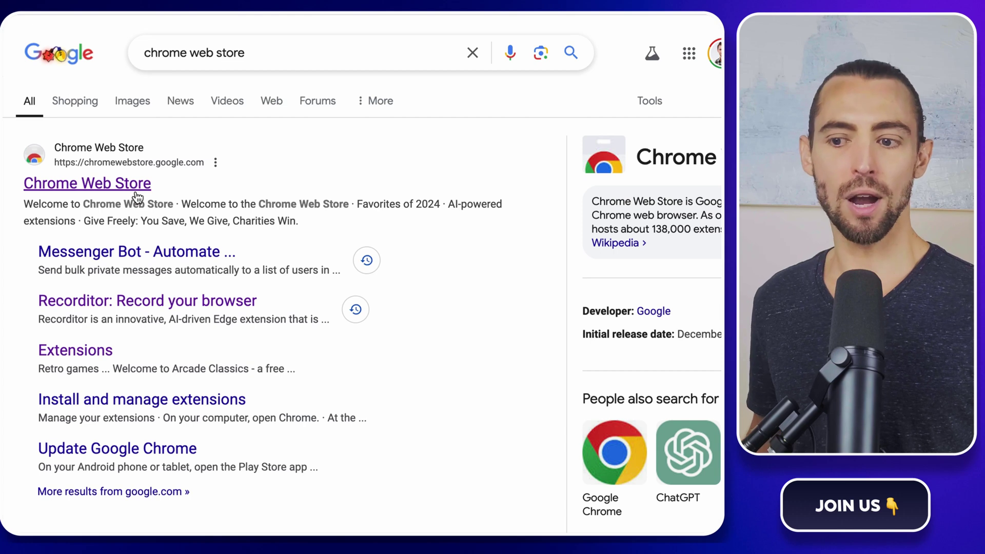
left_click(275, 194)
Step: Search the store for 'web scraper' and open the Web Scraper - Free Web Scraping page
left_click(350, 36)
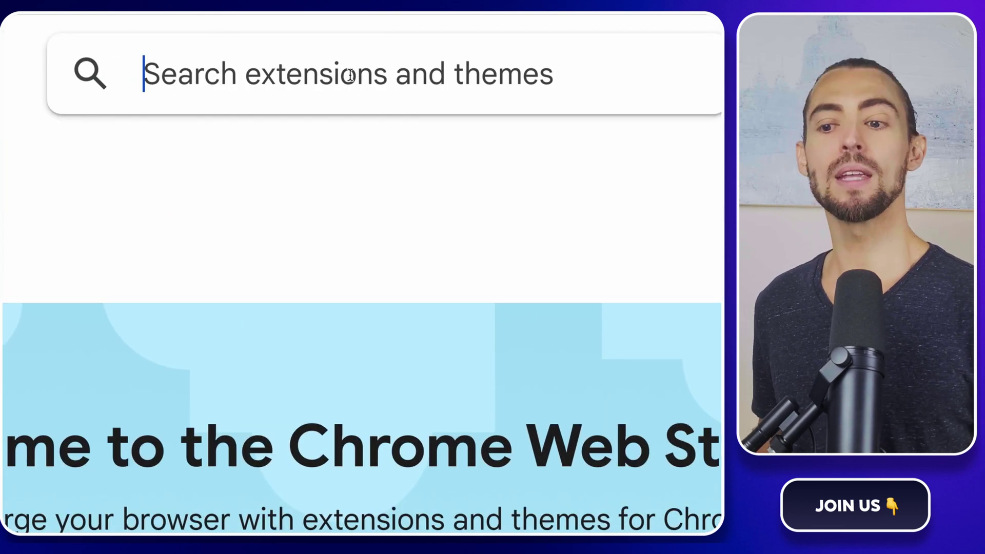
type("web scraper")
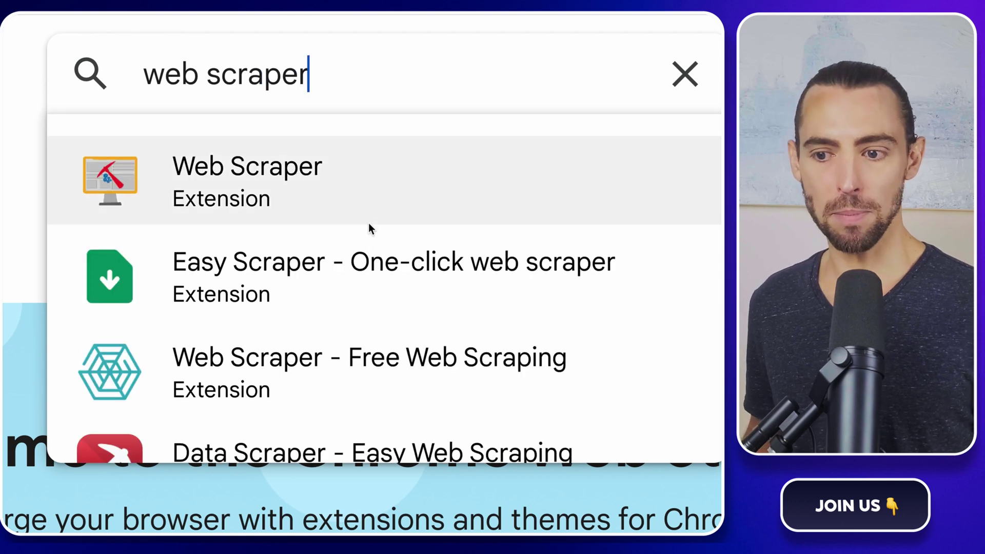
left_click(341, 367)
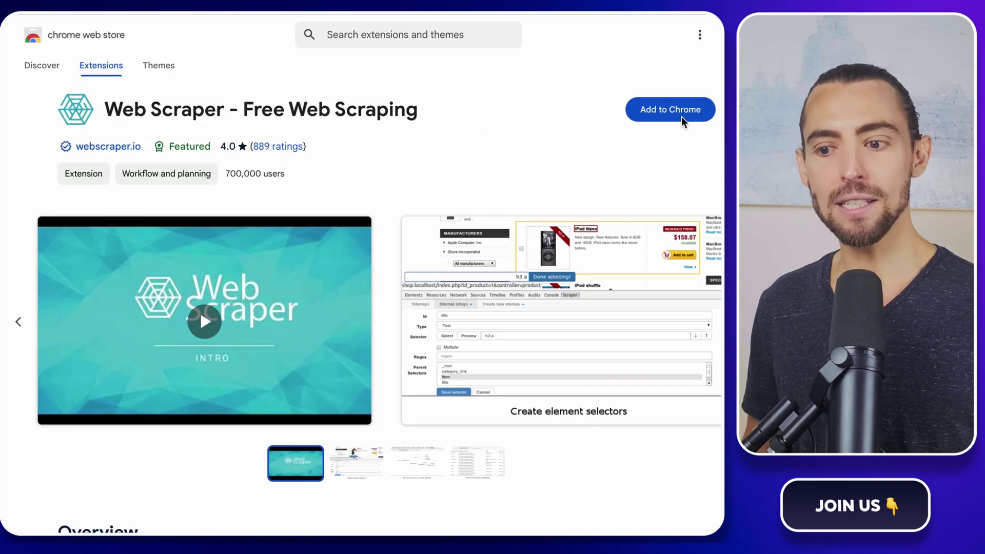
Step: Add the Web Scraper extension to Chrome and pin it to the toolbar
left_click(681, 116)
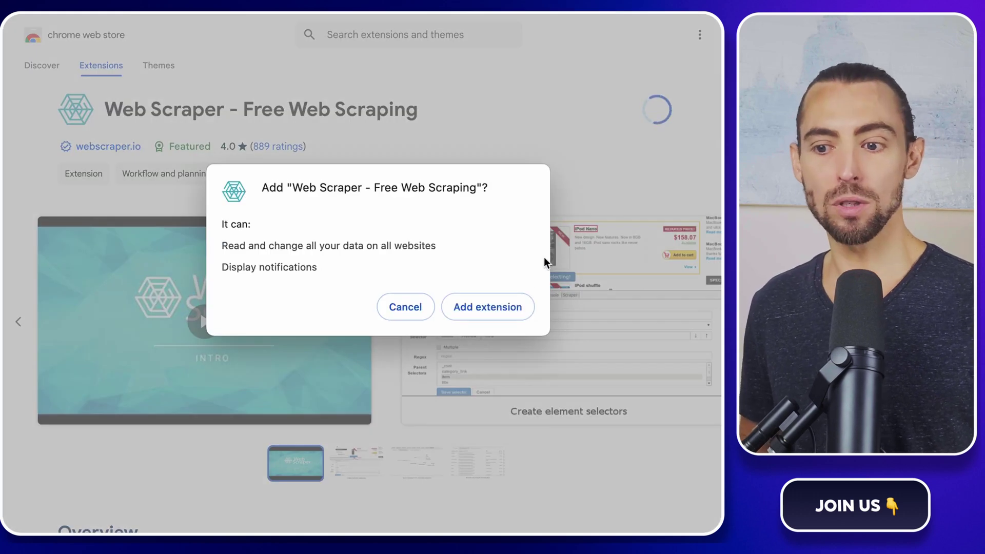
left_click(482, 305)
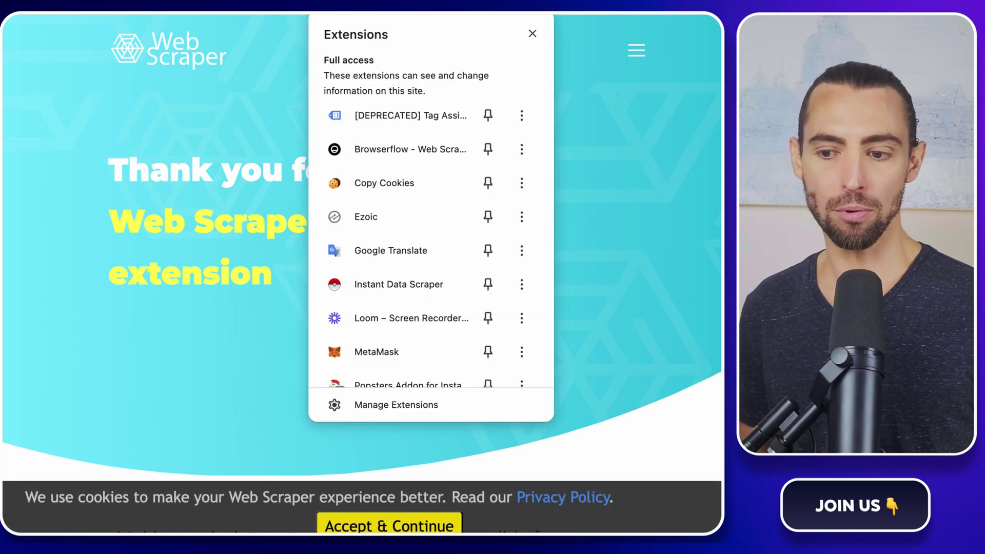
scroll(488, 190, "down", 4)
scroll(463, 205, "down", 6)
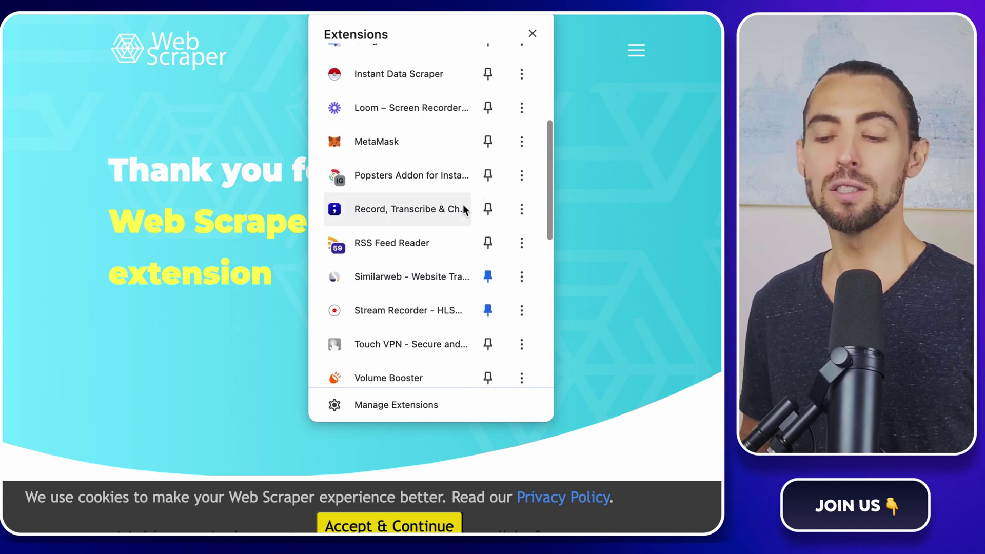
scroll(463, 205, "up", 1)
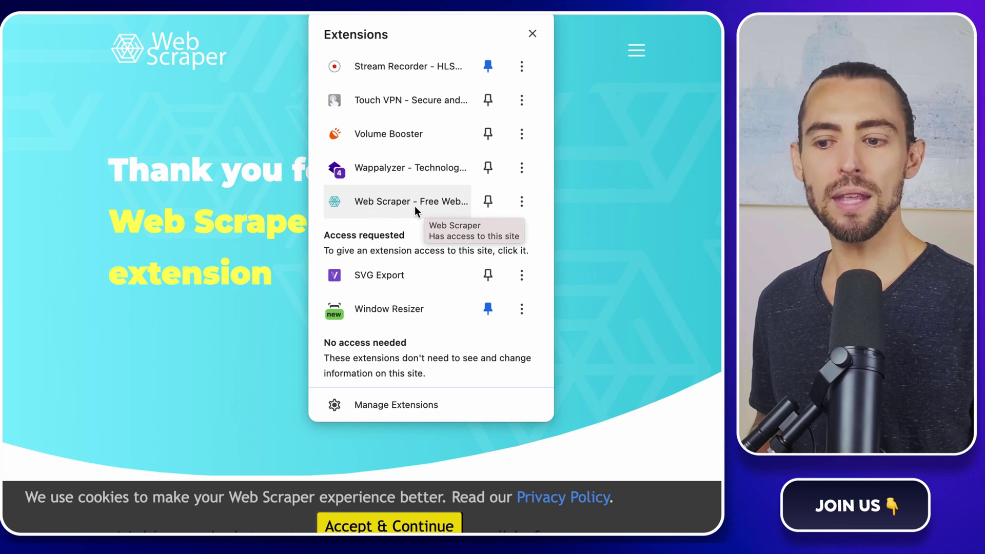
left_click(488, 201)
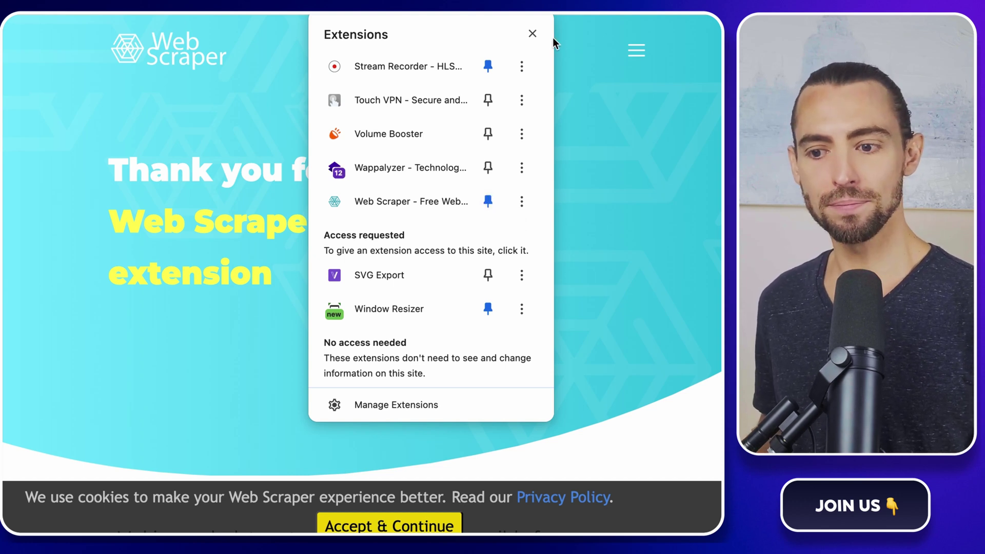
left_click(537, 33)
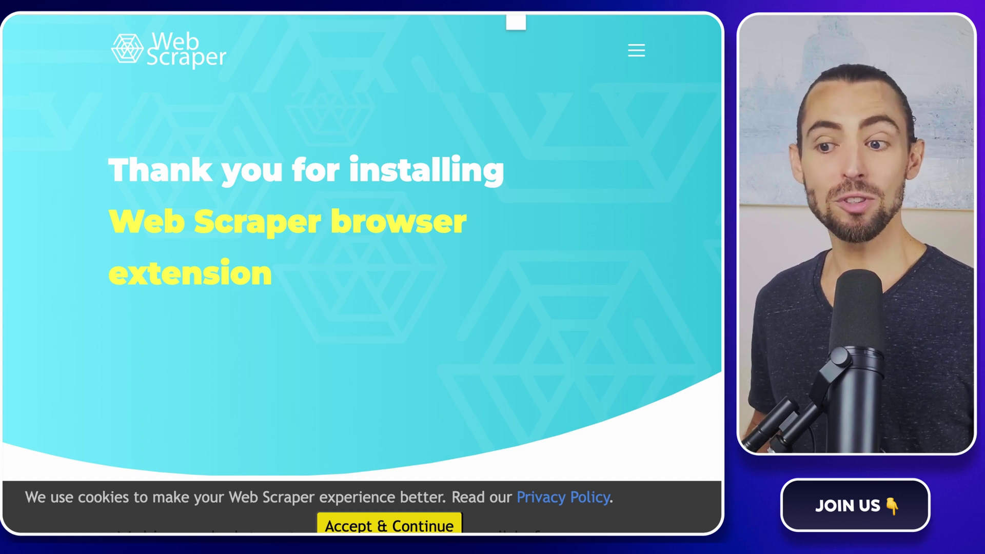
left_click(513, 11)
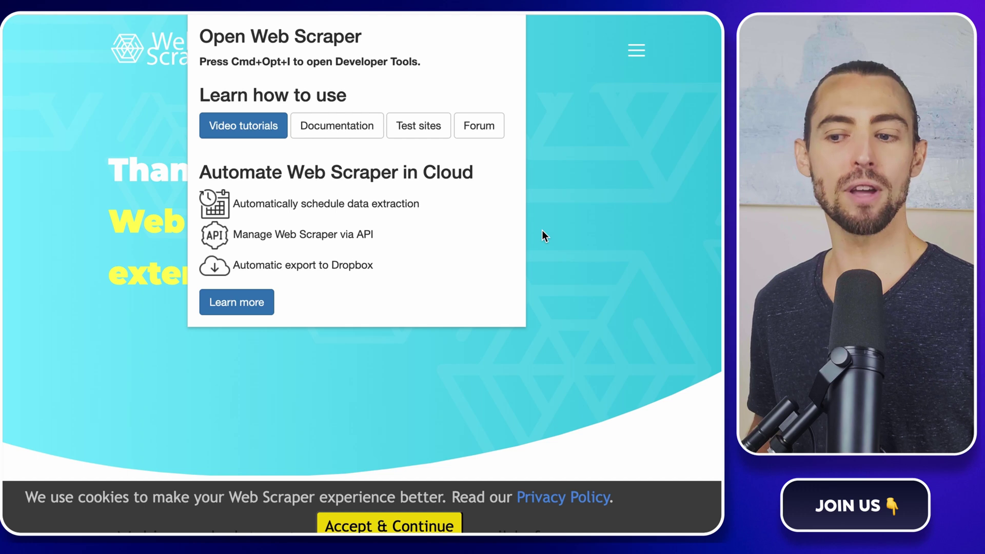
left_click(542, 235)
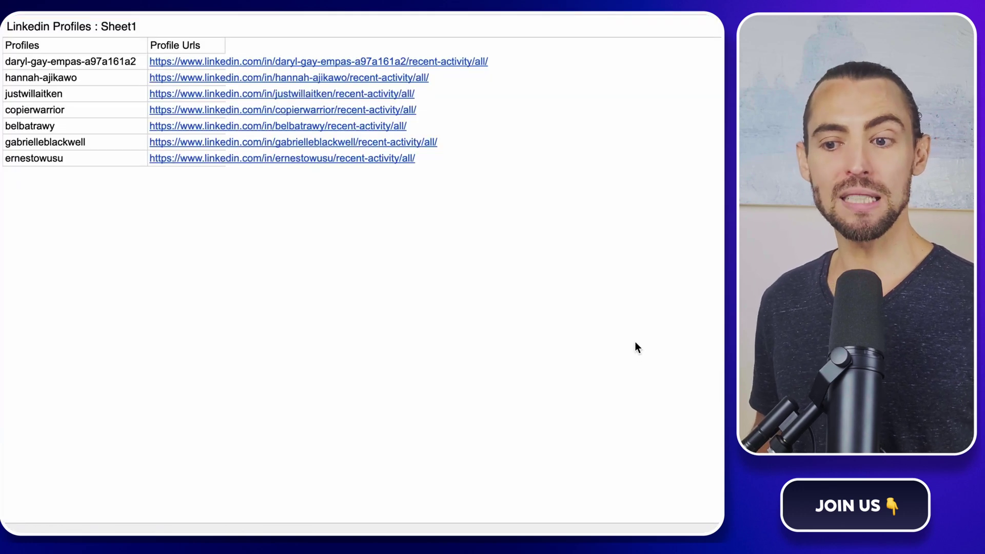
Step: Open developer tools on the published sheet and switch to the Web Scraper panel
right_click(379, 232)
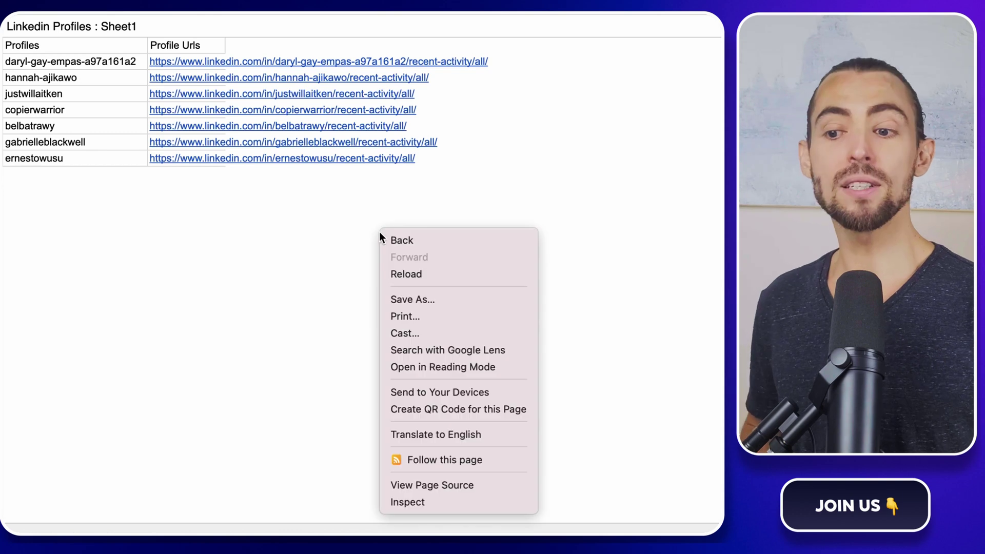
left_click(440, 500)
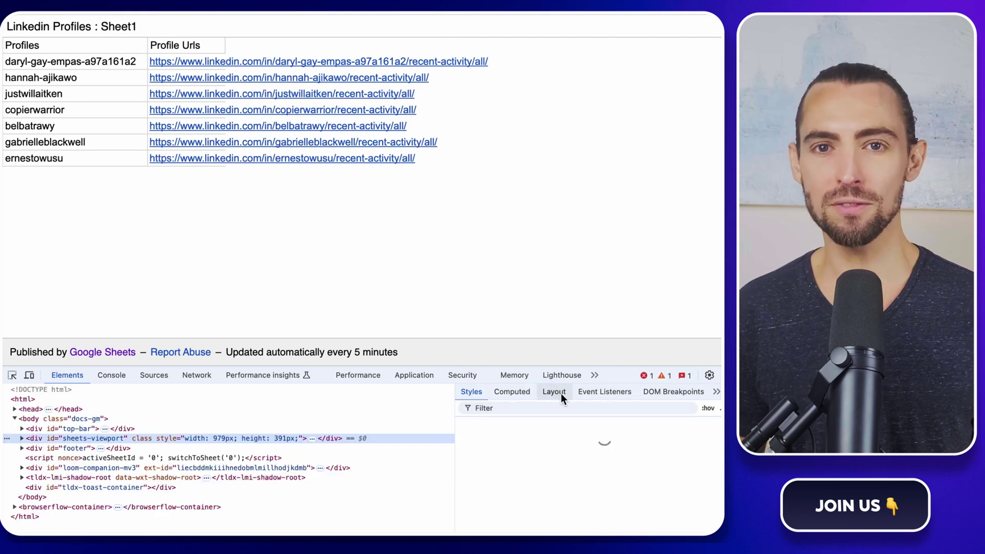
left_click(593, 374)
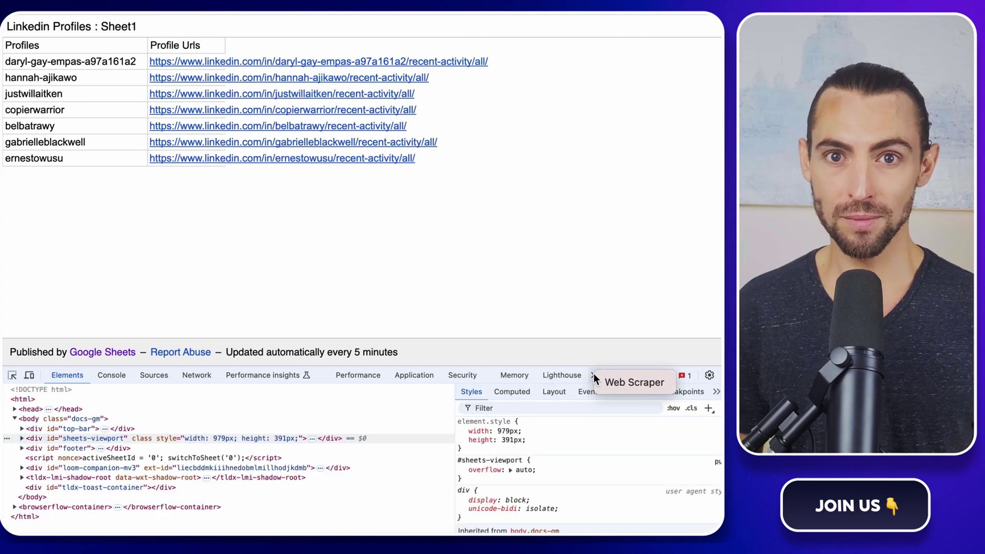
left_click(618, 386)
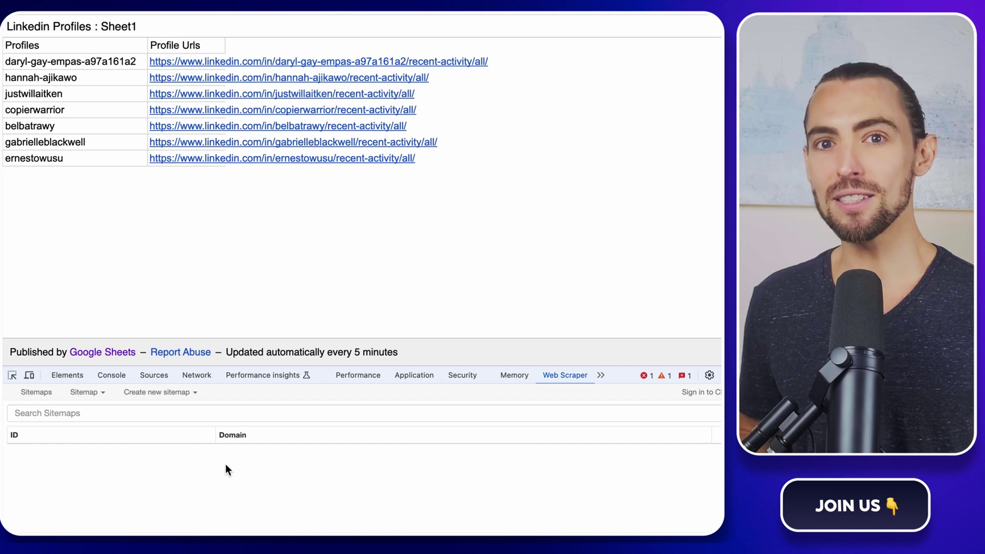
Step: Create sitemap 'Linkedin_posts' with the published sheet link pasted as Start URL 1
left_click(160, 392)
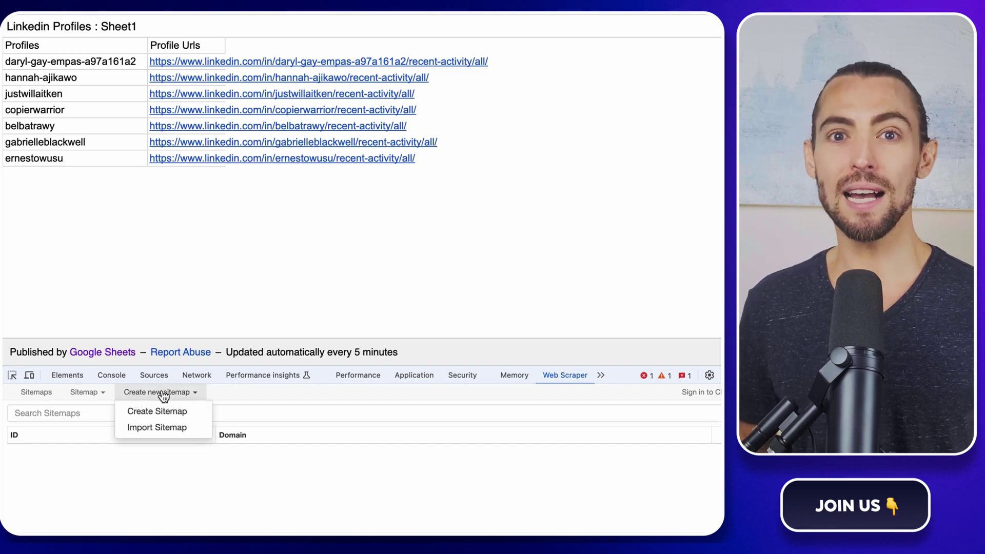
left_click(163, 412)
left_click(161, 408)
type("Linkedin_posts")
left_click(209, 421)
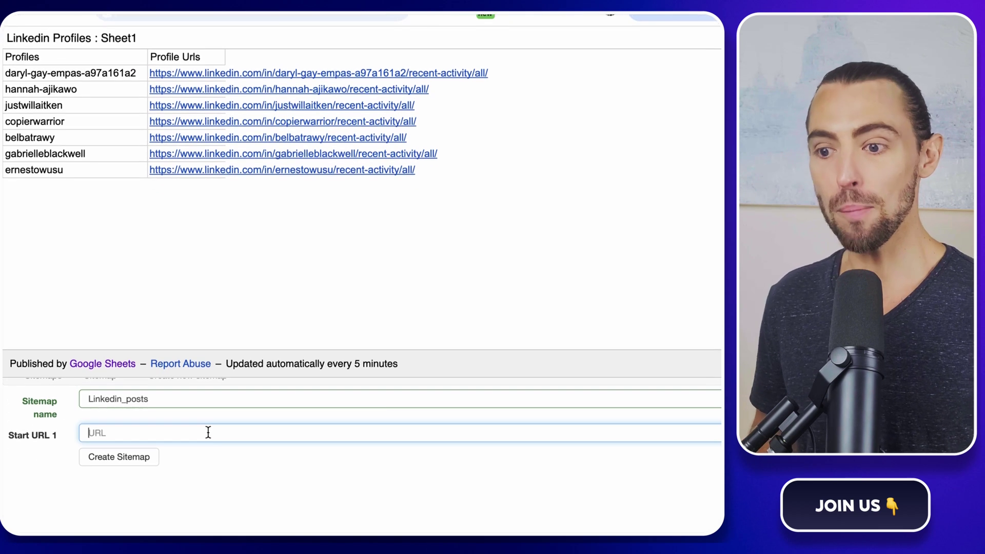
left_click(205, 246)
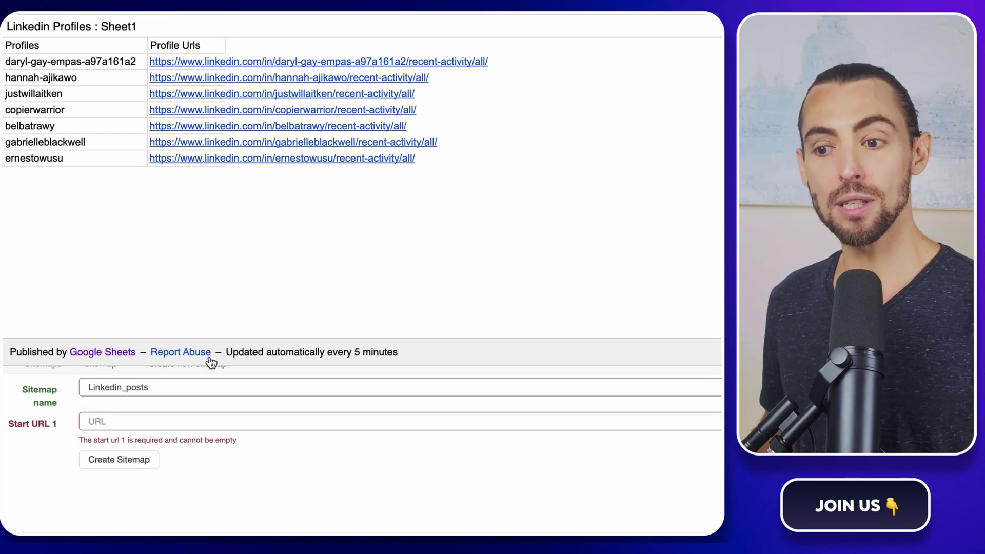
left_click(197, 417)
key("ctrl+v")
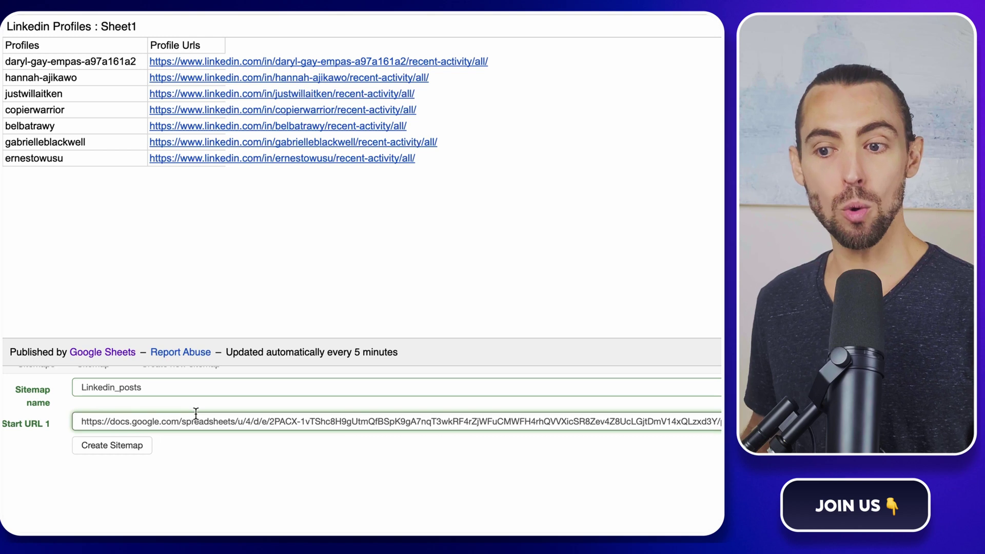
left_click(119, 449)
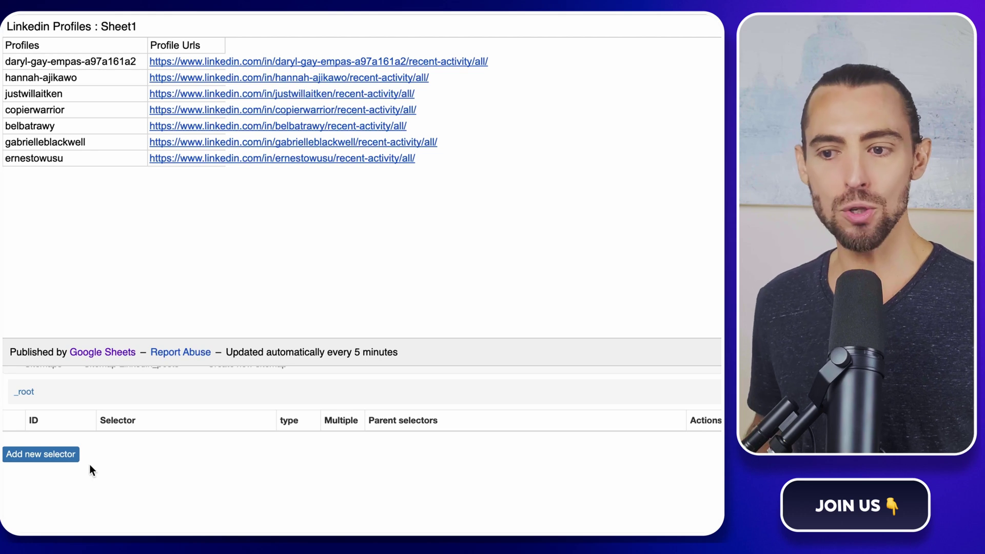
Step: Add a new selector to Linkedin_posts with id Link and type Link
left_click(60, 462)
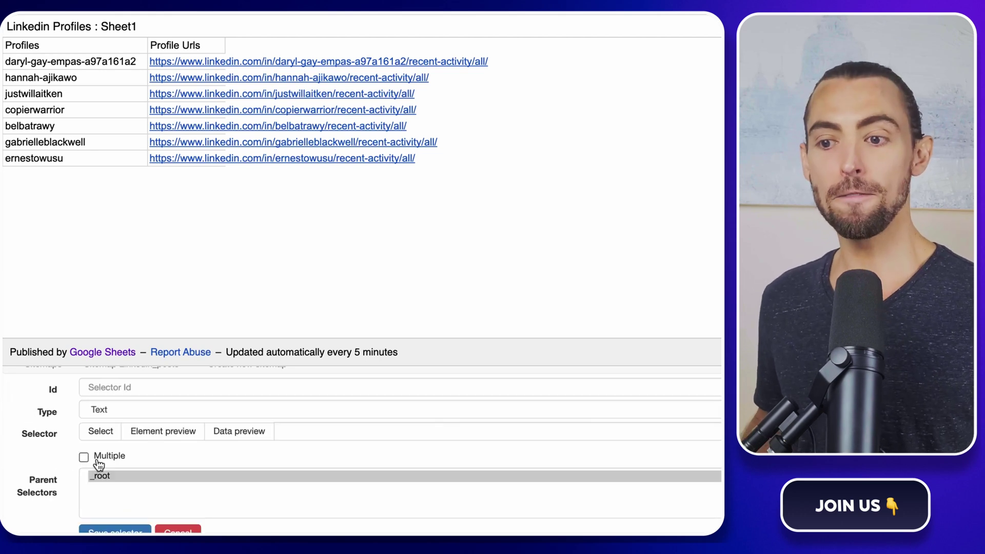
scroll(194, 433, "up", 1)
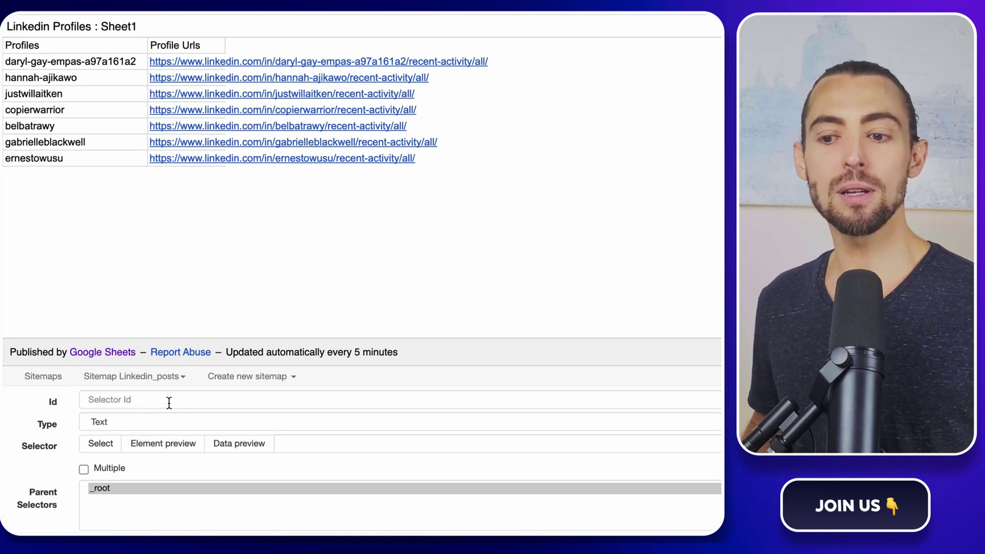
left_click(169, 403)
type("Link")
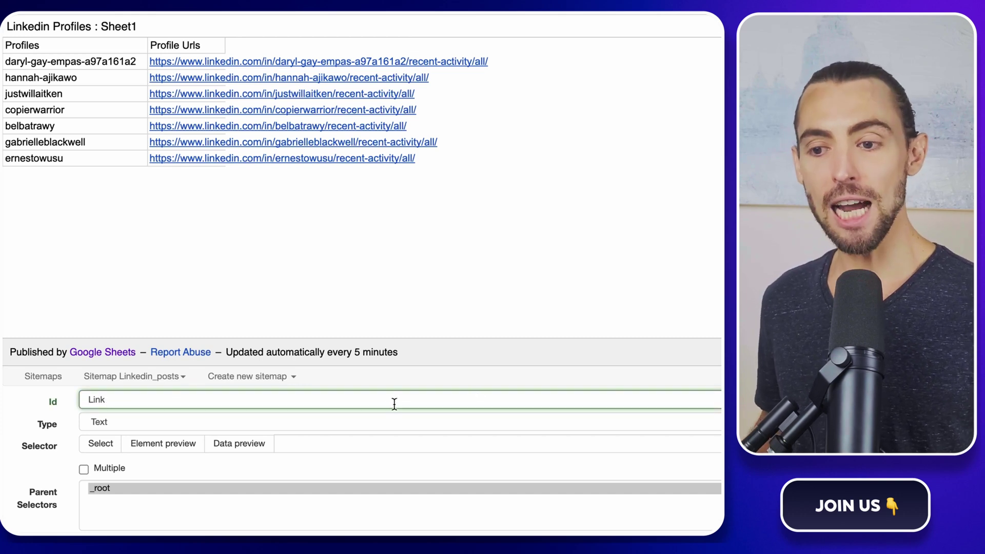
left_click(127, 427)
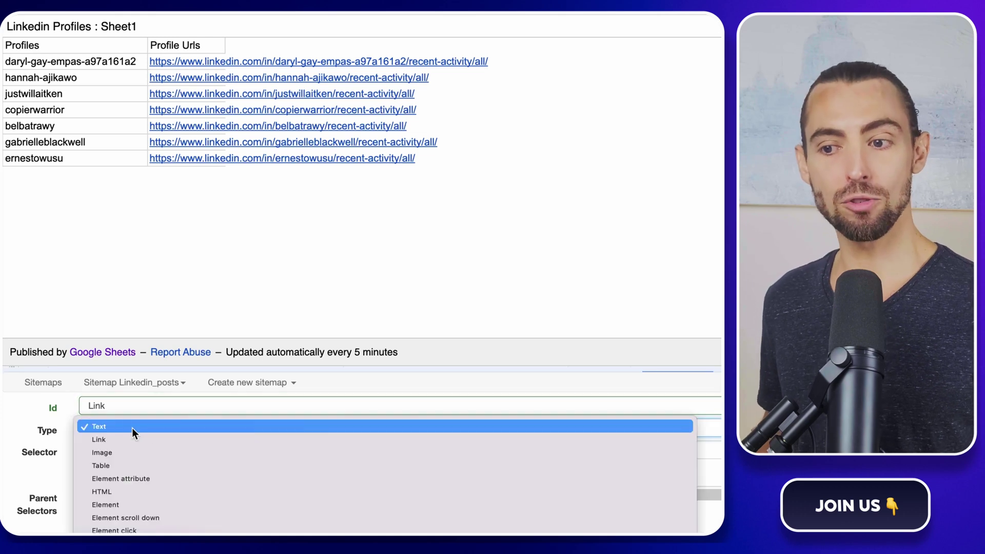
left_click(123, 439)
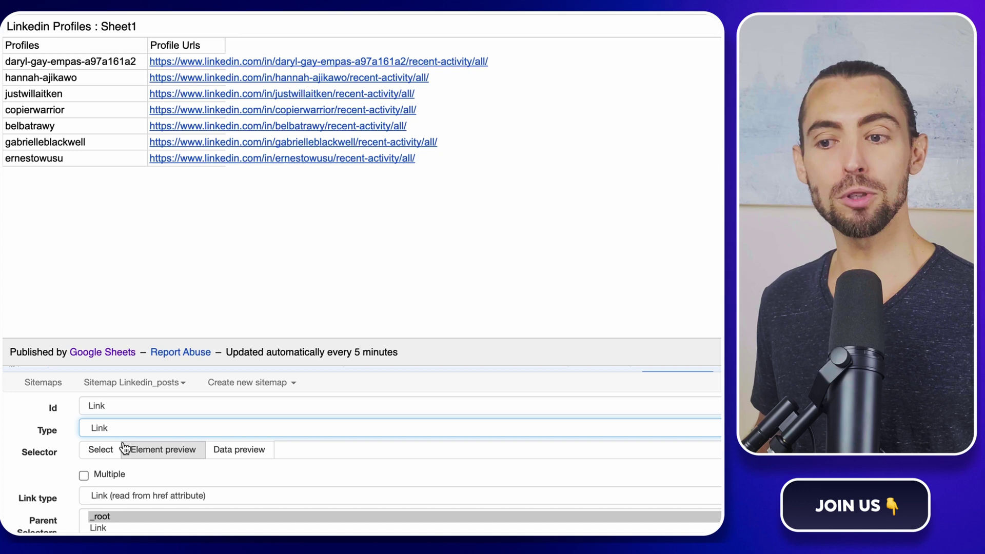
Step: Pick all seven profile URLs (.softmerge-inner a) as multiple links and save the Link selector
left_click(97, 452)
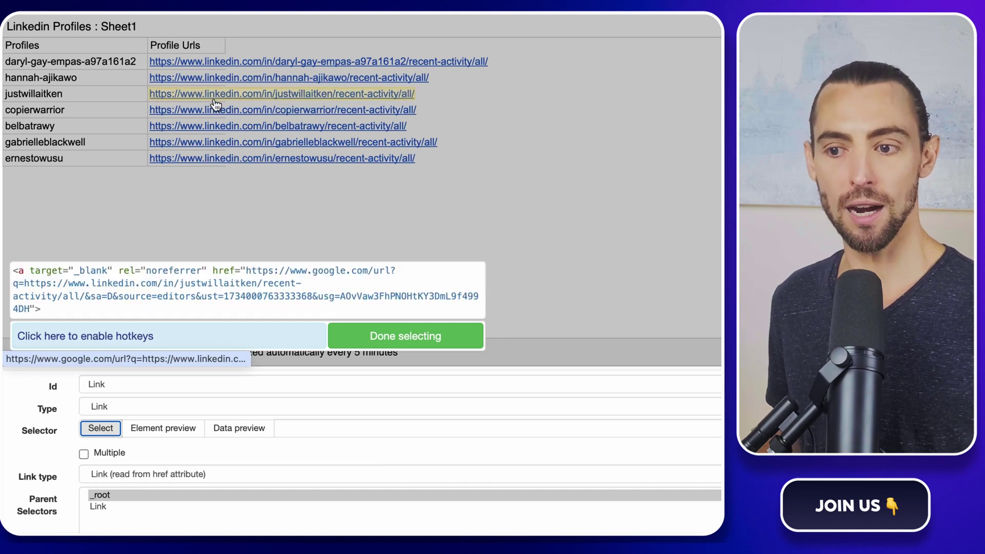
left_click(202, 66)
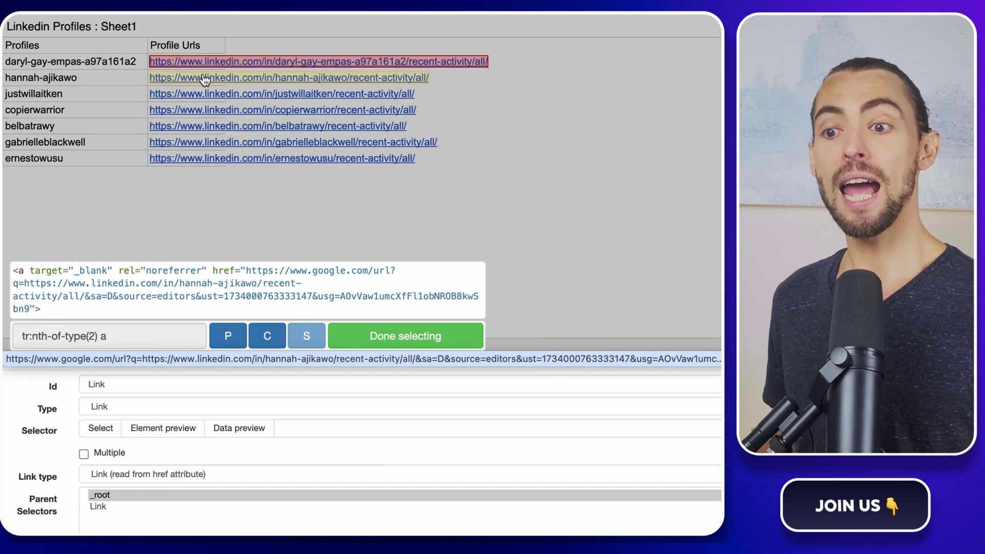
left_click(205, 80)
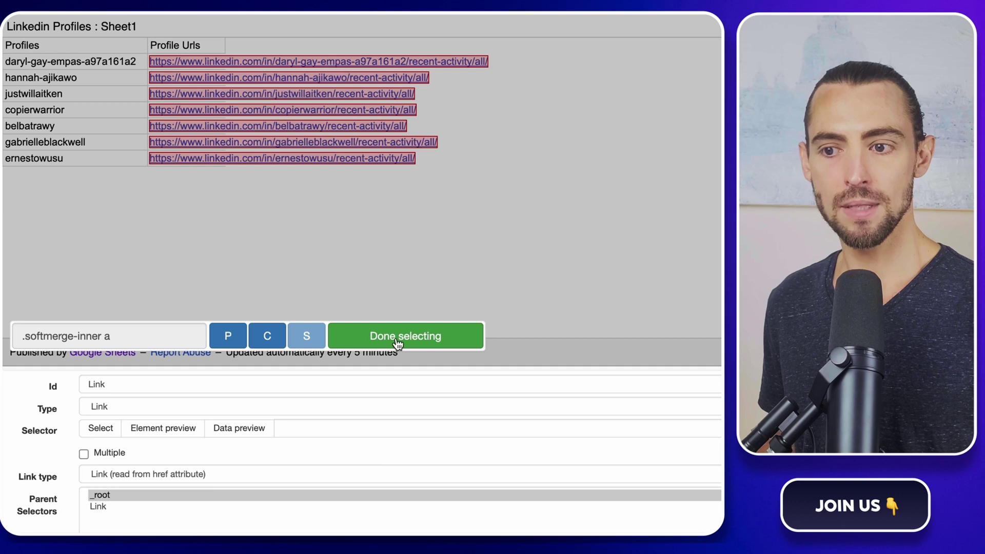
left_click(413, 341)
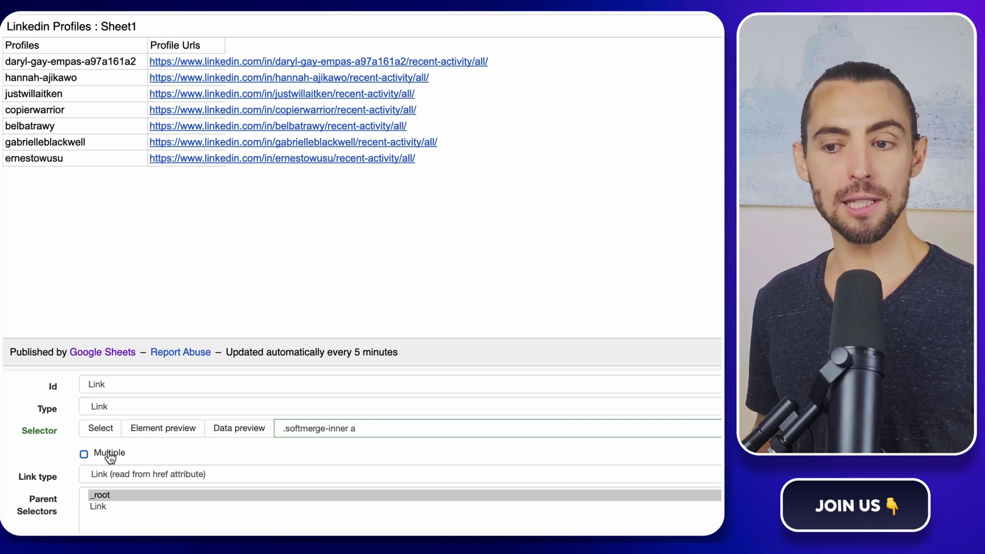
scroll(54, 455, "down", 1)
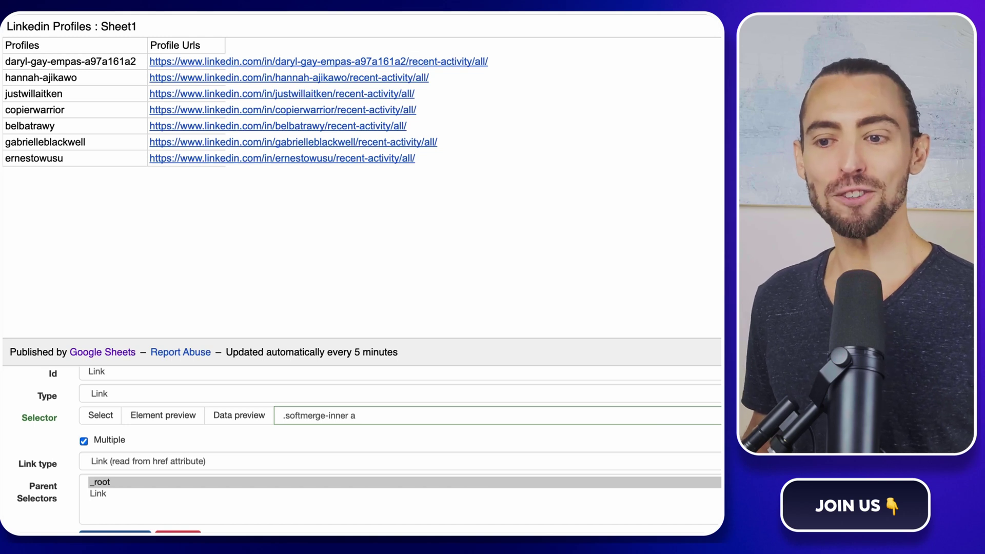
scroll(106, 522, "down", 1)
left_click(105, 522)
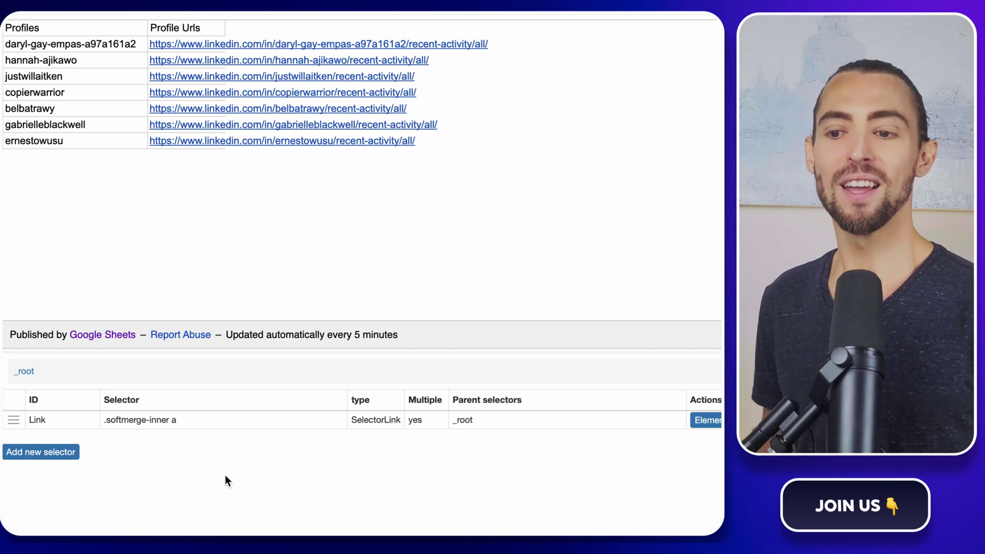
Step: Open the second profile's LinkedIn activity page and expand its post text
scroll(133, 73, "up", 1)
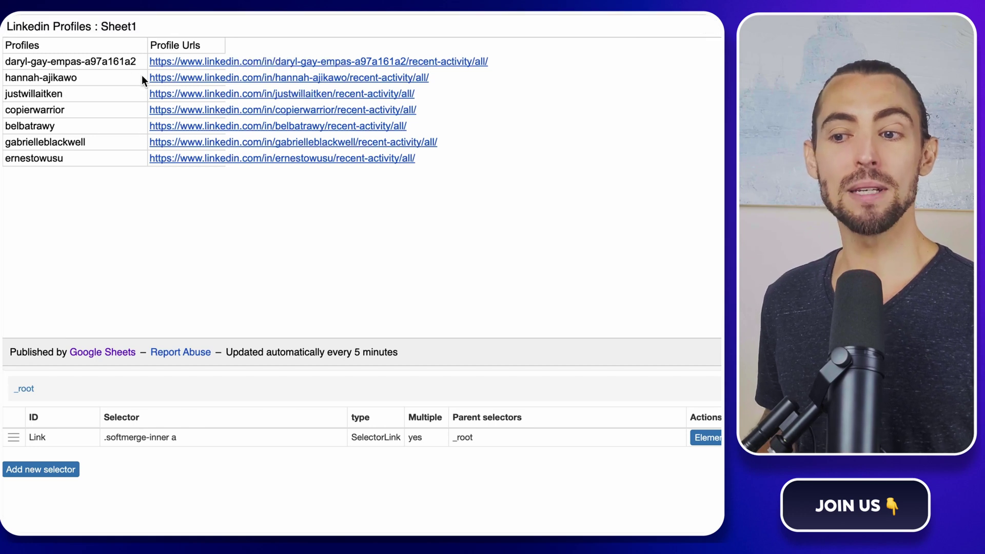
left_click(180, 78)
scroll(647, 183, "down", 3)
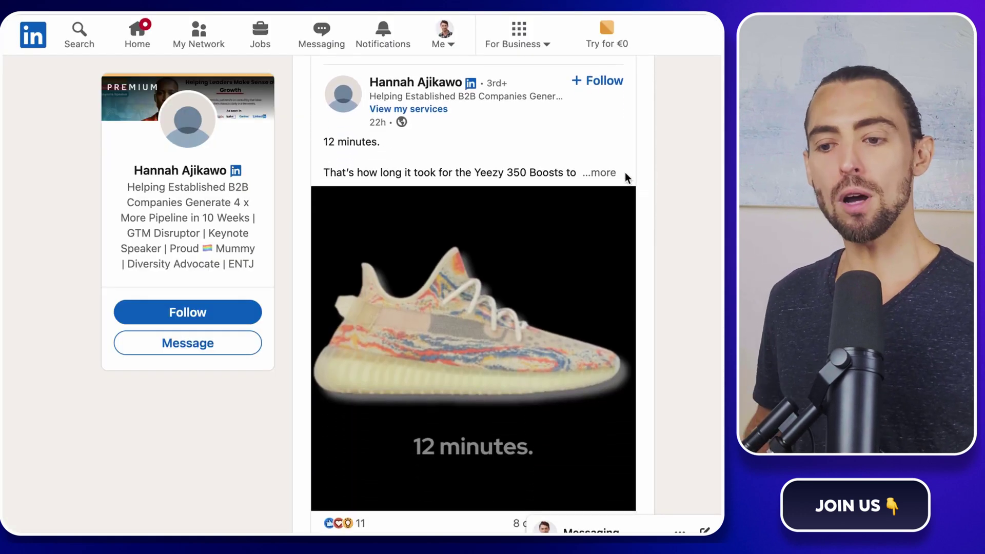
left_click(611, 173)
Step: Open the browser developer tools on the activity page and show the hidden panels
scroll(614, 171, "up", 3)
right_click(685, 266)
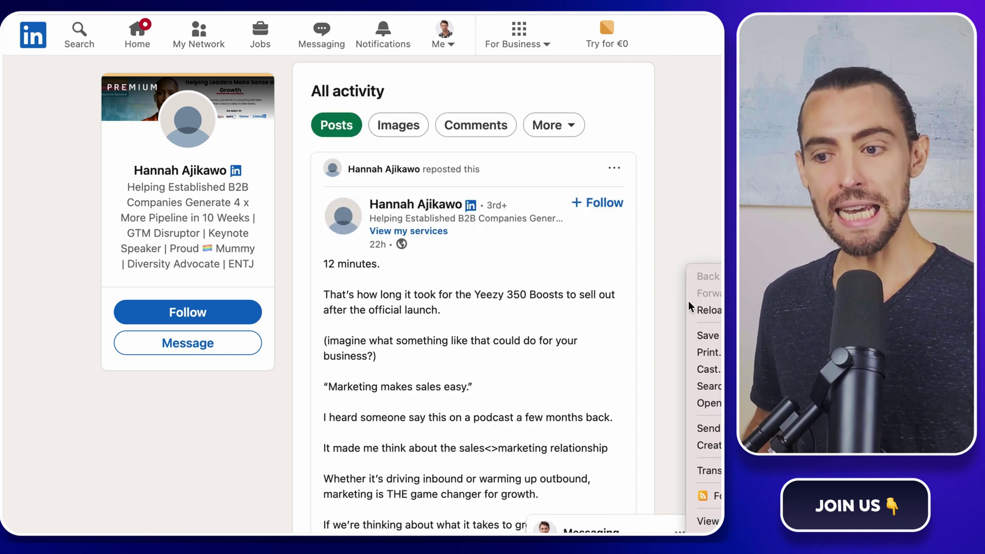
left_click(705, 531)
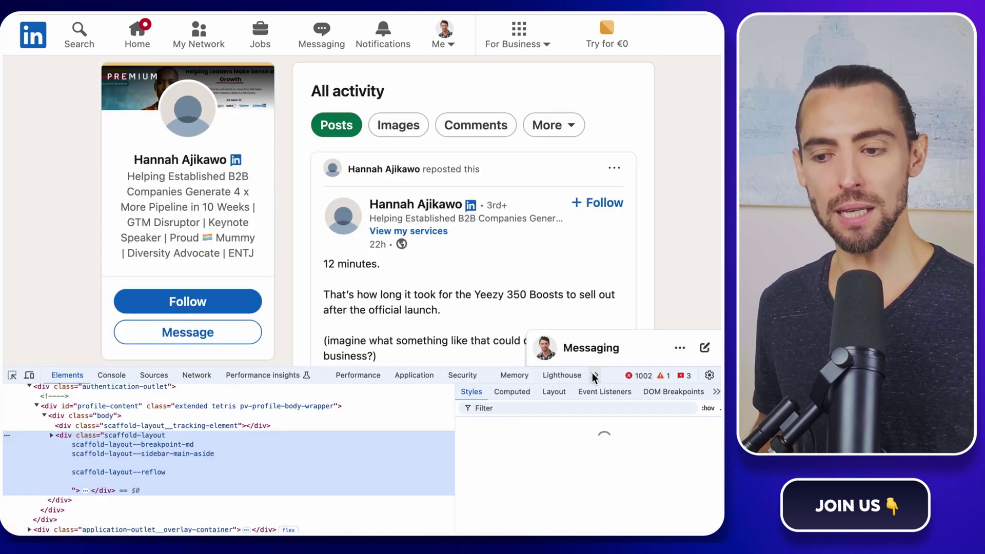
left_click(595, 375)
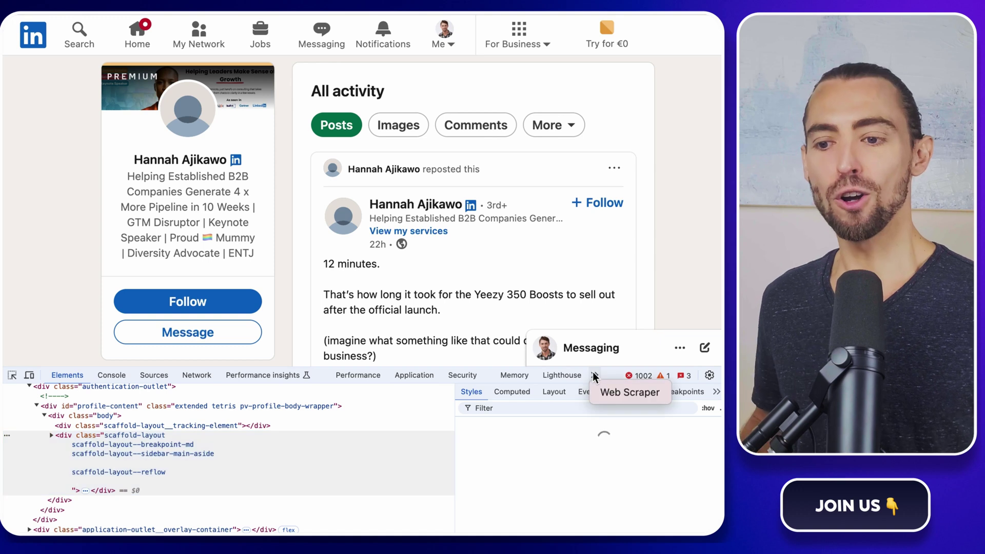
Step: Inside Linkedin_posts' Link selector, start a child selector named name with type Text
left_click(620, 393)
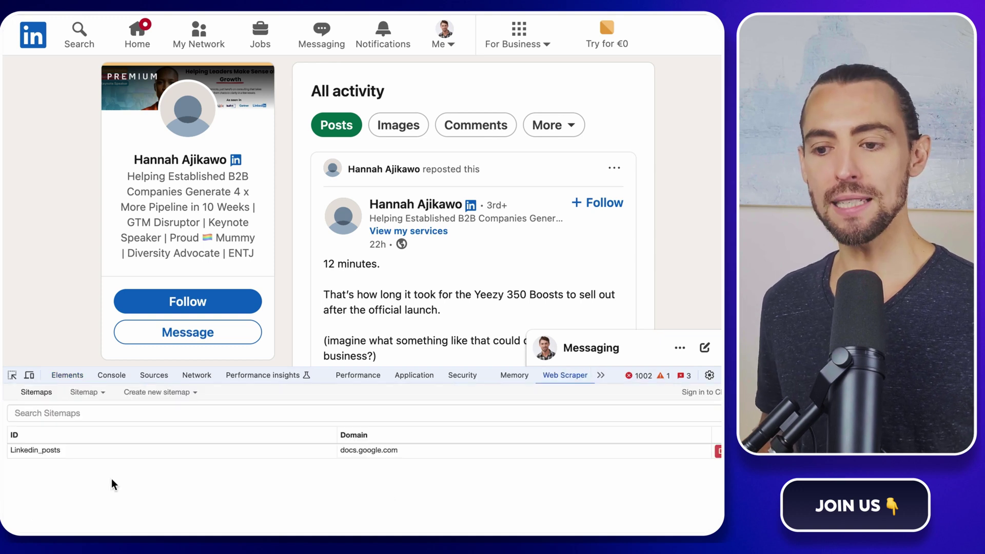
left_click(35, 451)
left_click(79, 439)
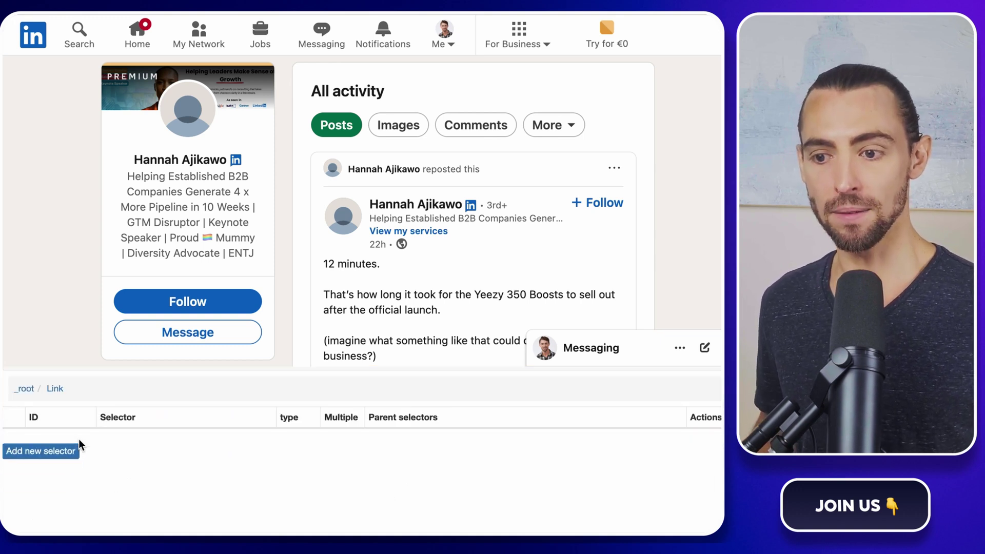
left_click(58, 455)
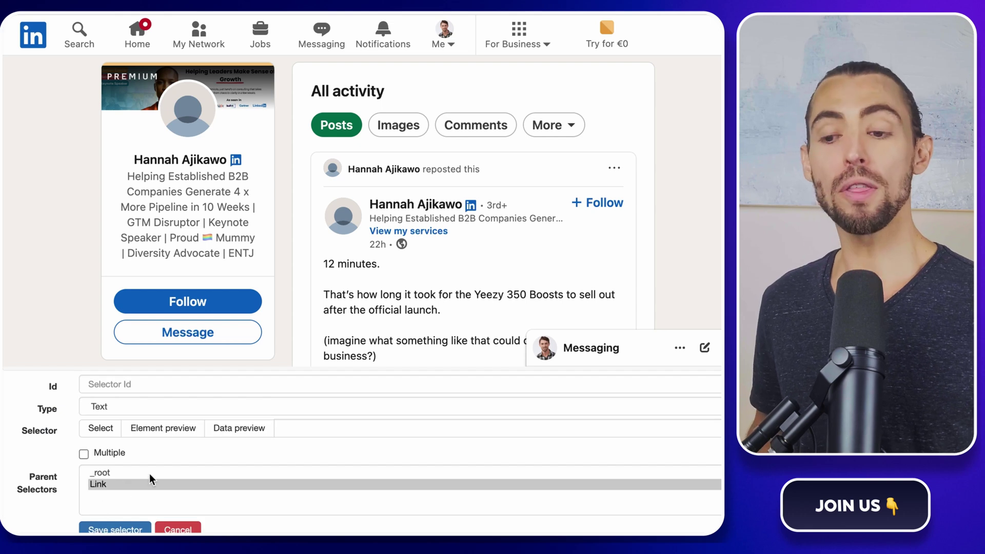
scroll(149, 476, "up", 1)
left_click(144, 402)
type("name")
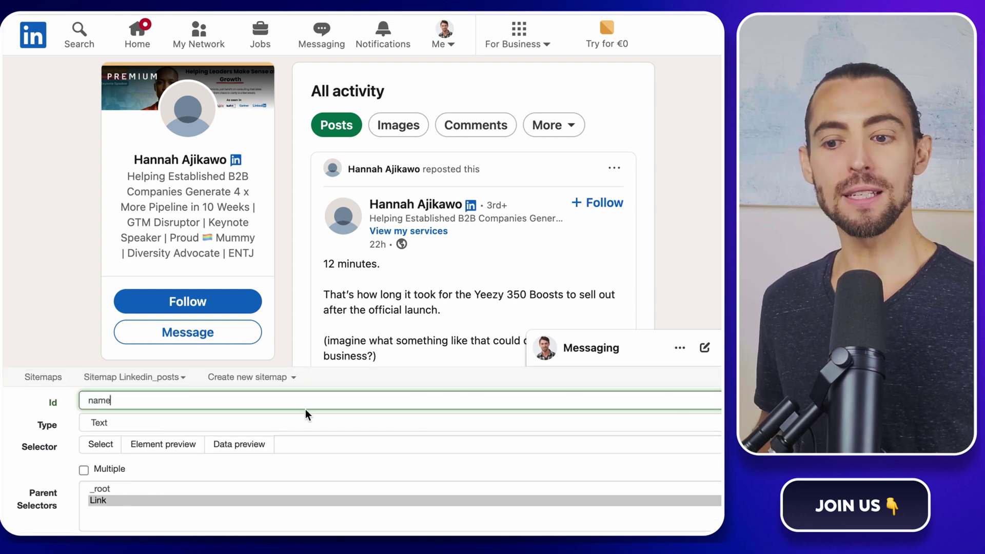
left_click(276, 421)
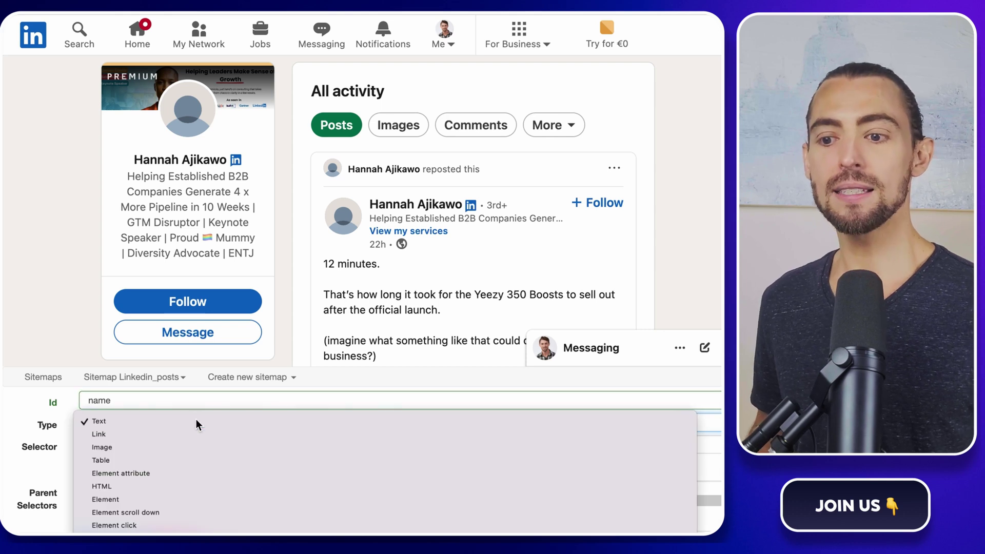
left_click(196, 421)
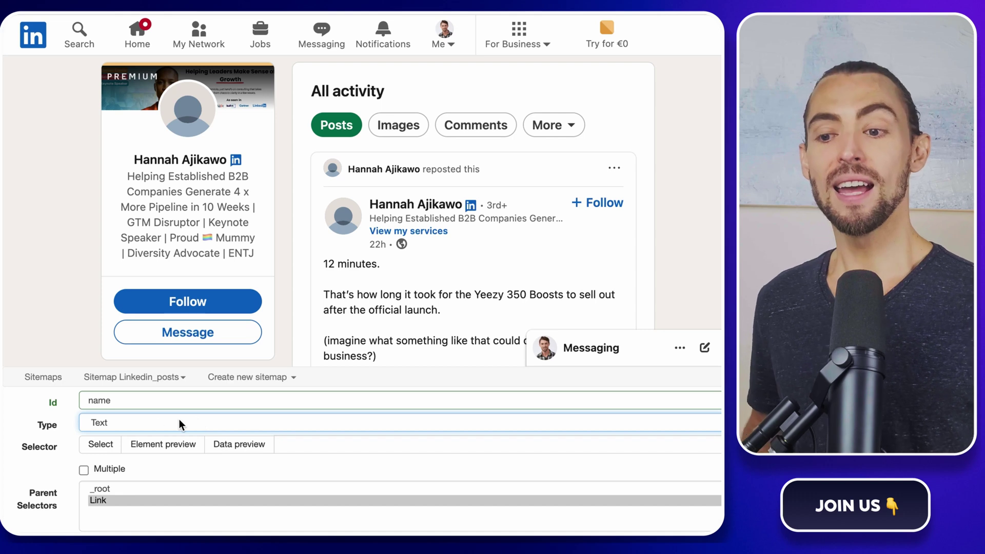
Step: Pick the author's name as span.update-components-actor__title, copy the selector, and save it
left_click(106, 446)
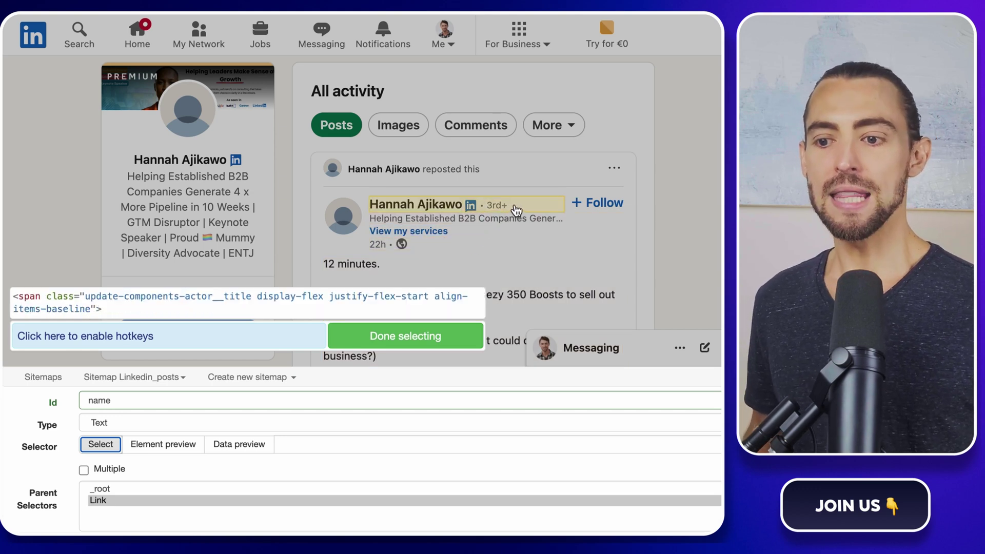
left_click(517, 210)
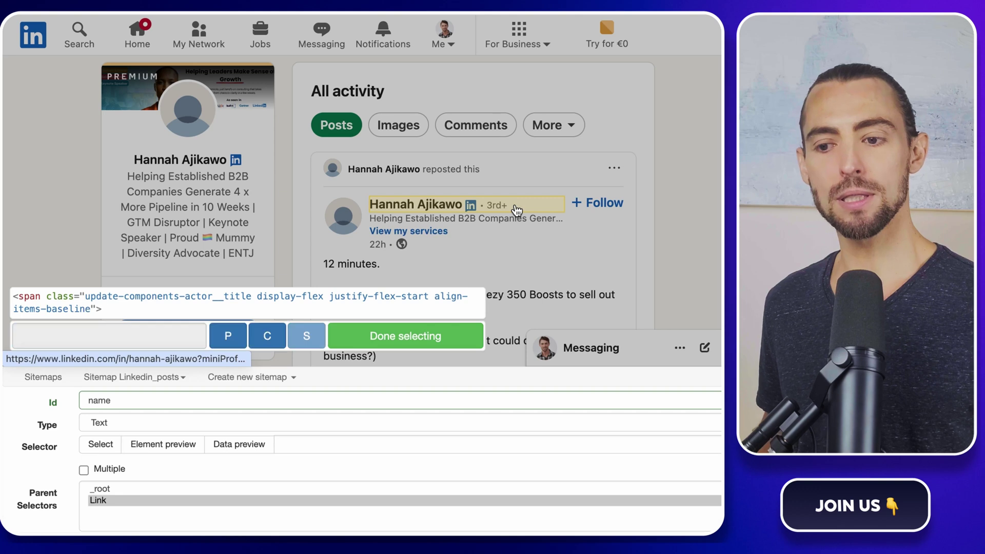
left_click(406, 336)
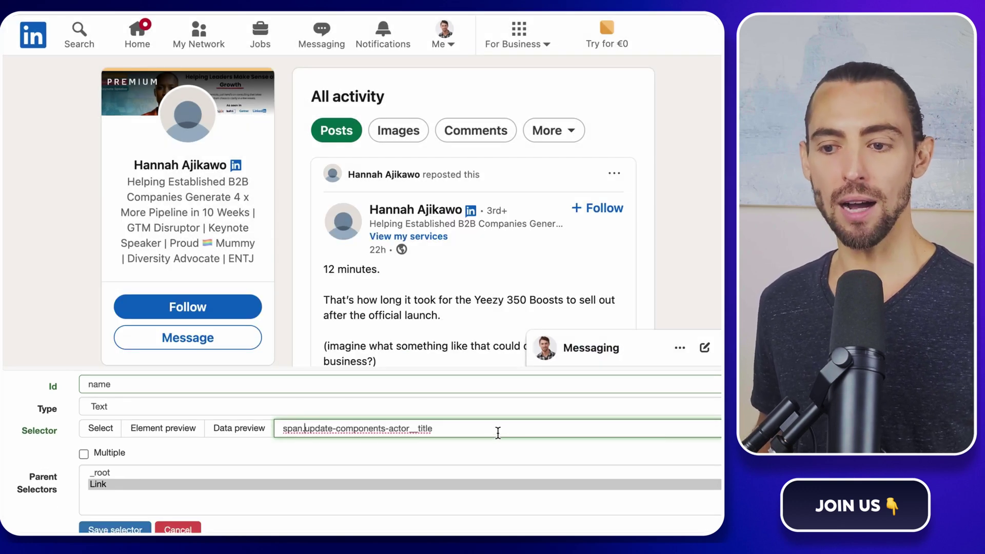
left_click_drag(433, 428, 270, 433)
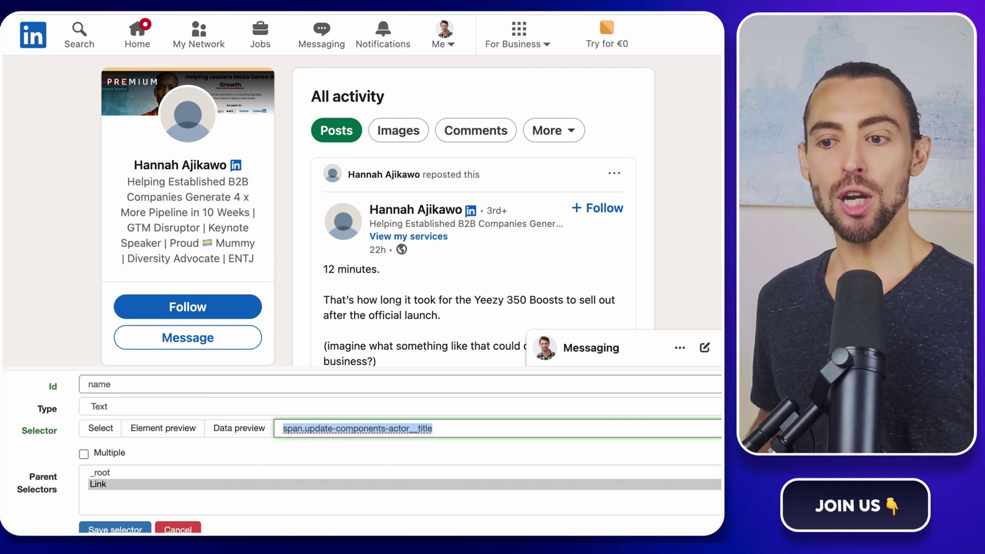
key("super+Tab")
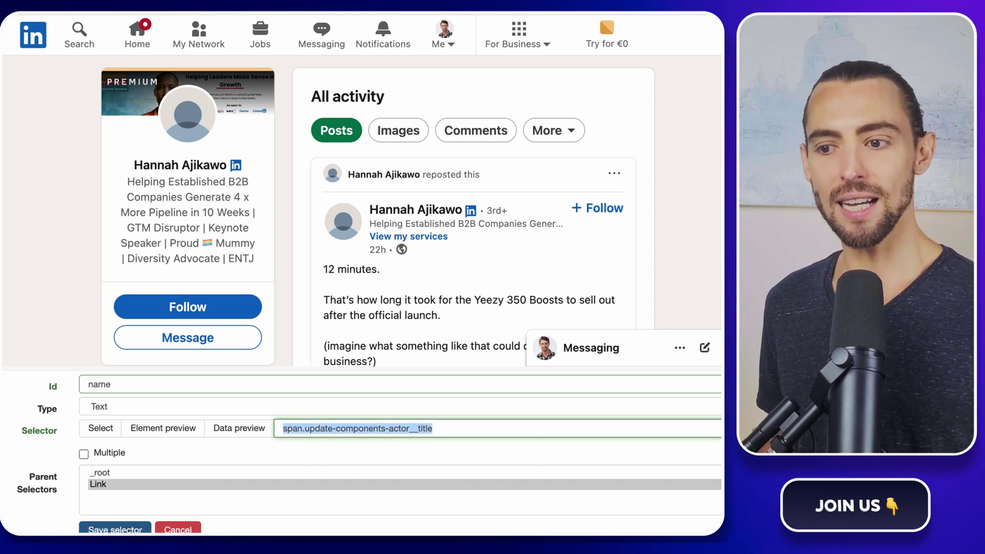
left_click(115, 529)
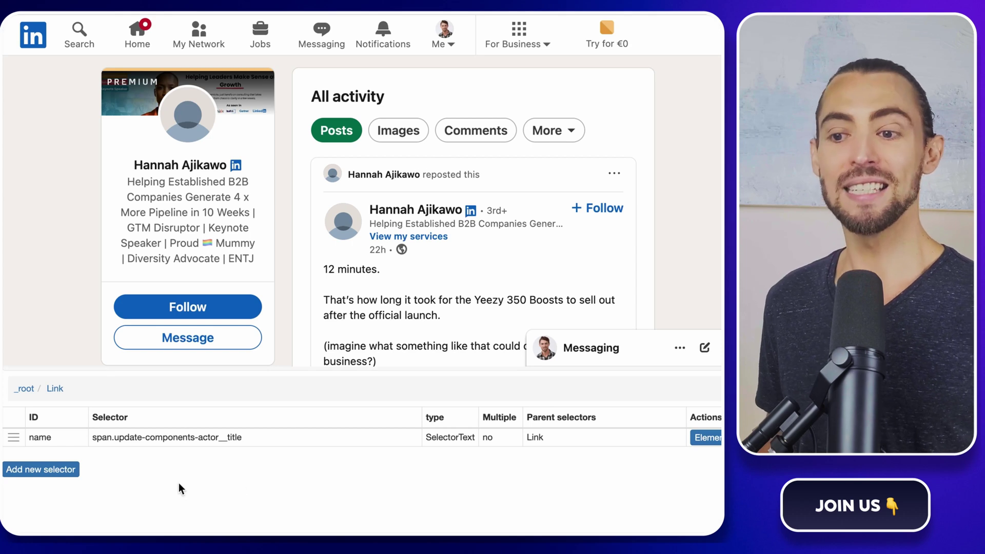
Step: Start a new Text selector with id post_text
left_click(60, 468)
left_click(146, 383)
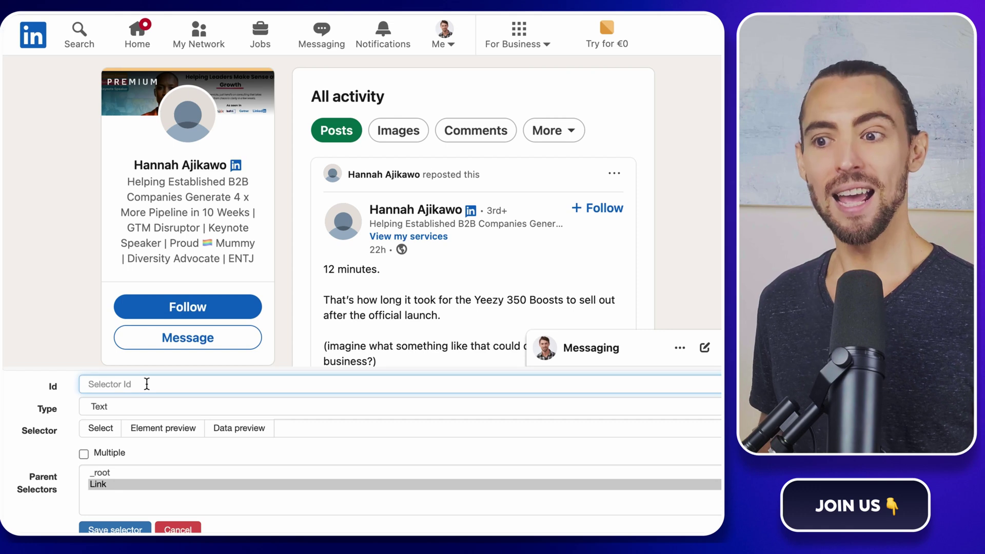
type("post_text")
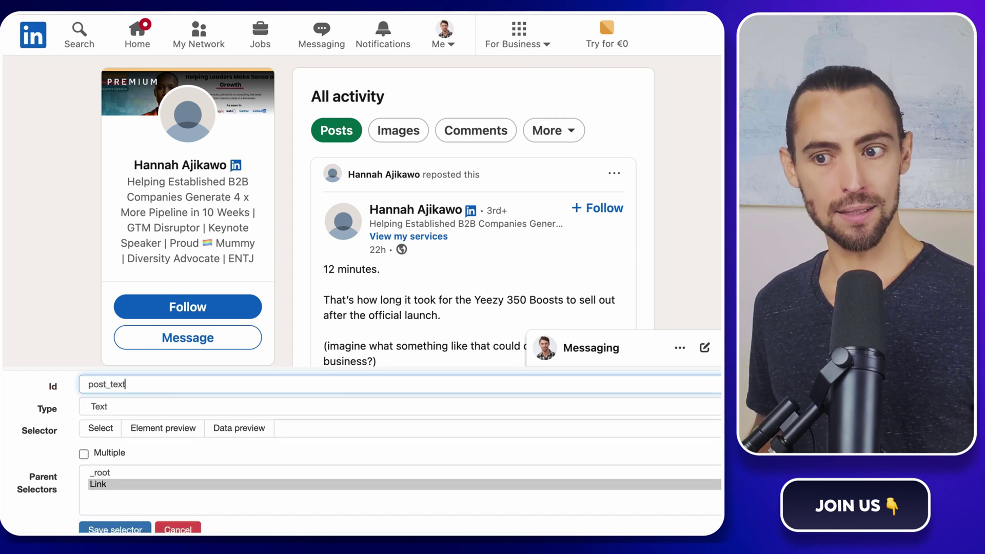
left_click(81, 408)
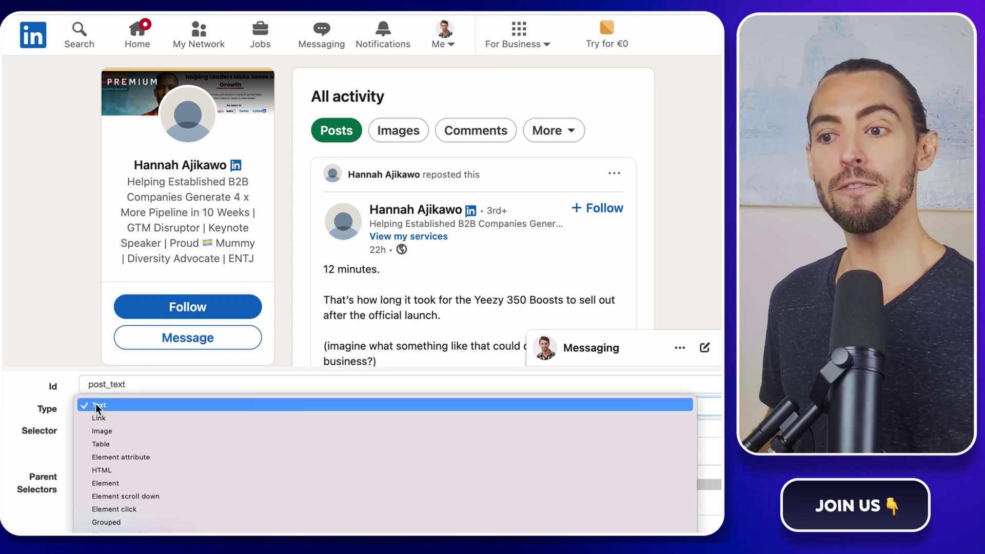
left_click(103, 409)
Step: Pick the post body text, set Multiple, and save the post_text selector
left_click(107, 430)
scroll(544, 239, "down", 3)
left_click(623, 138)
scroll(611, 153, "down", 10)
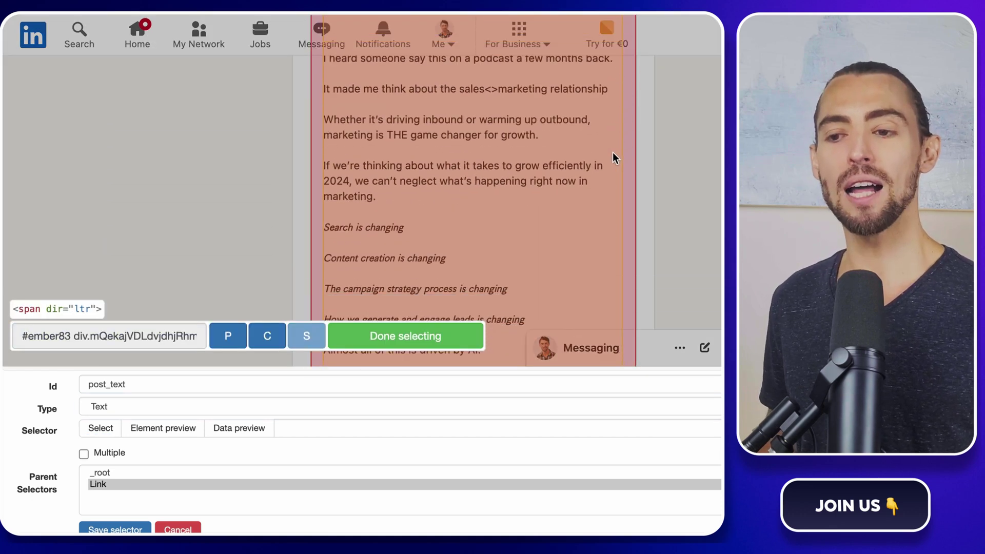
scroll(611, 152, "down", 15)
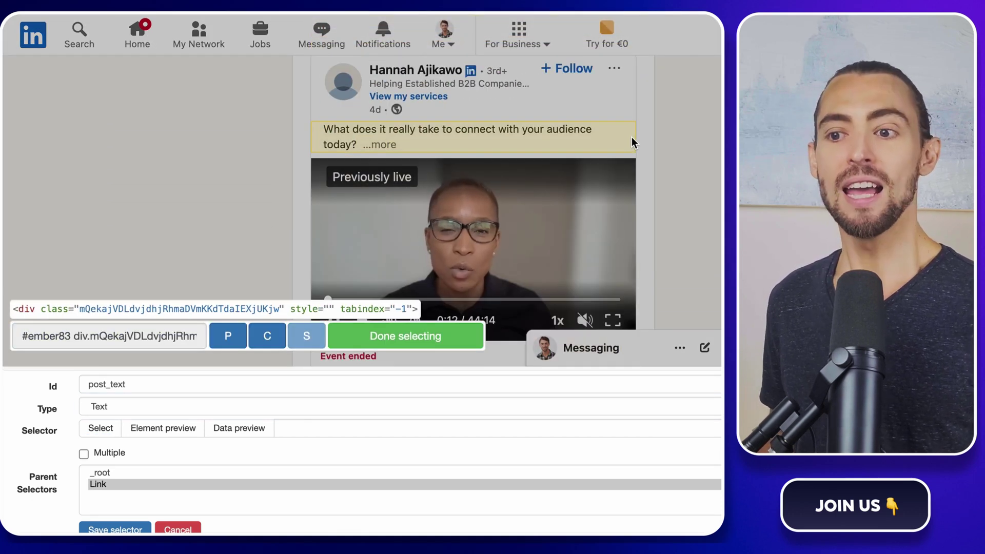
scroll(615, 169, "up", 1)
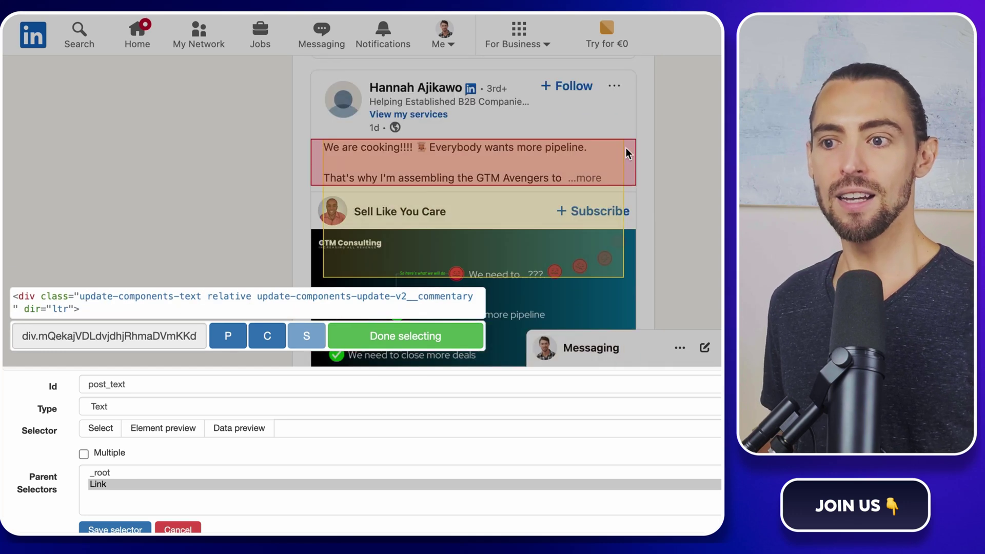
left_click(84, 454)
left_click(446, 336)
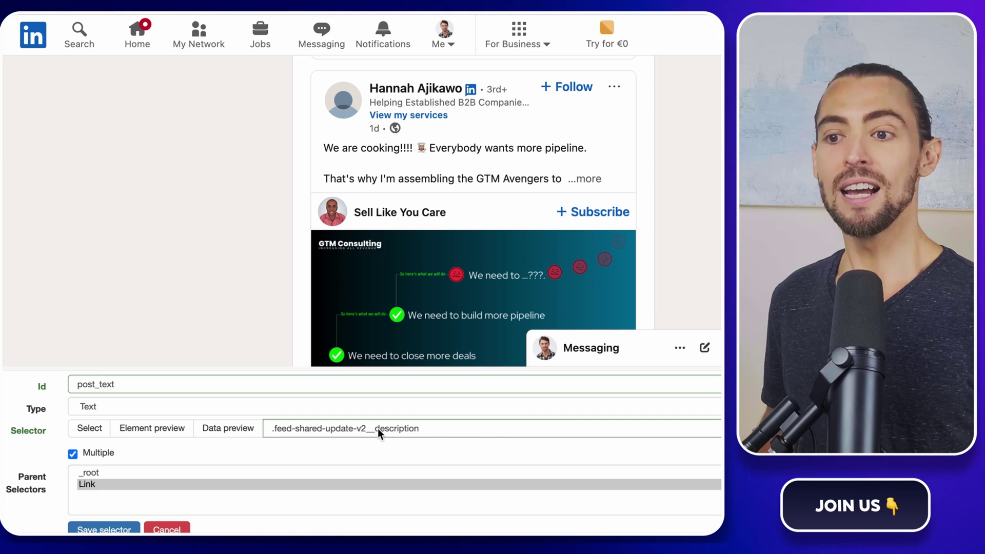
left_click_drag(419, 429, 277, 435)
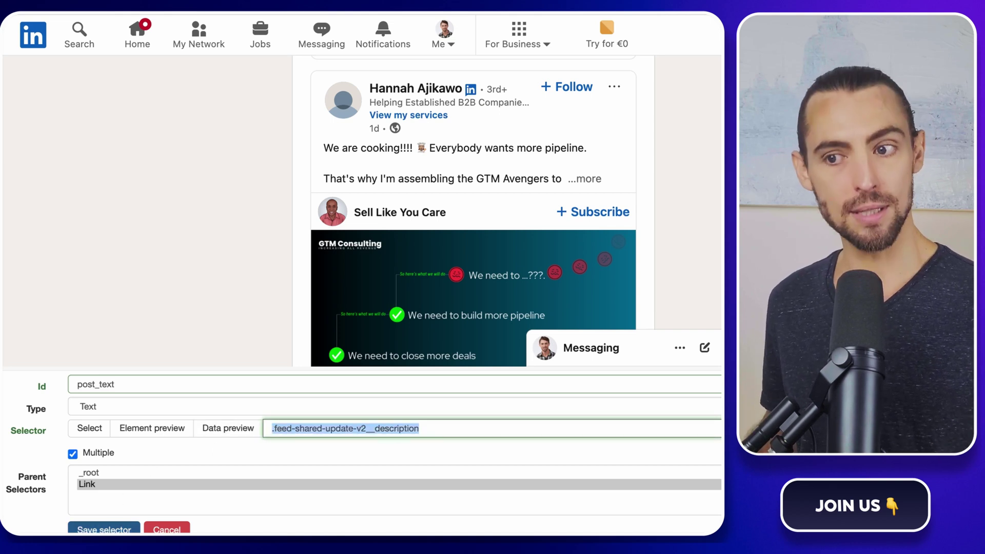
left_click(104, 529)
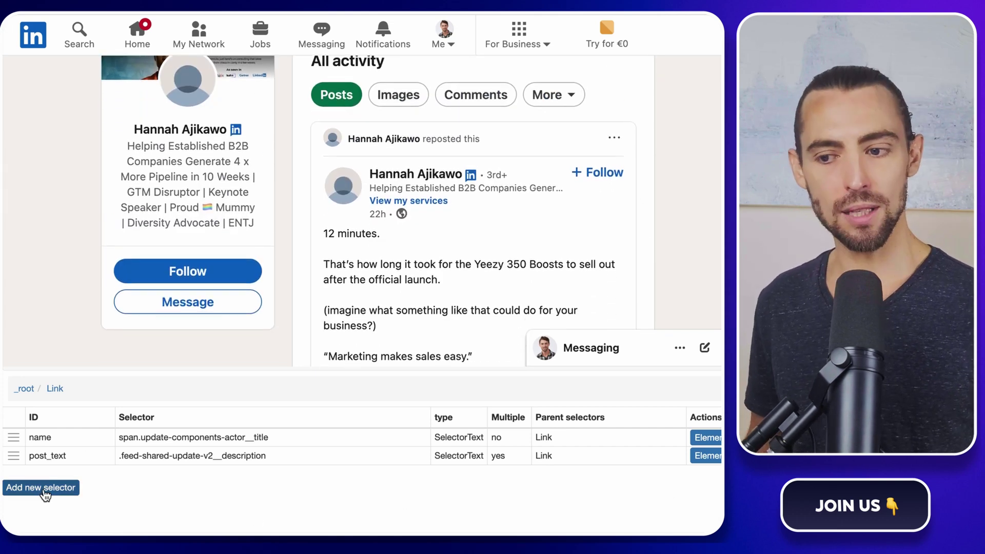
Step: Start a new Text selector with id date
left_click(45, 488)
left_click(115, 384)
type("date")
left_click(103, 407)
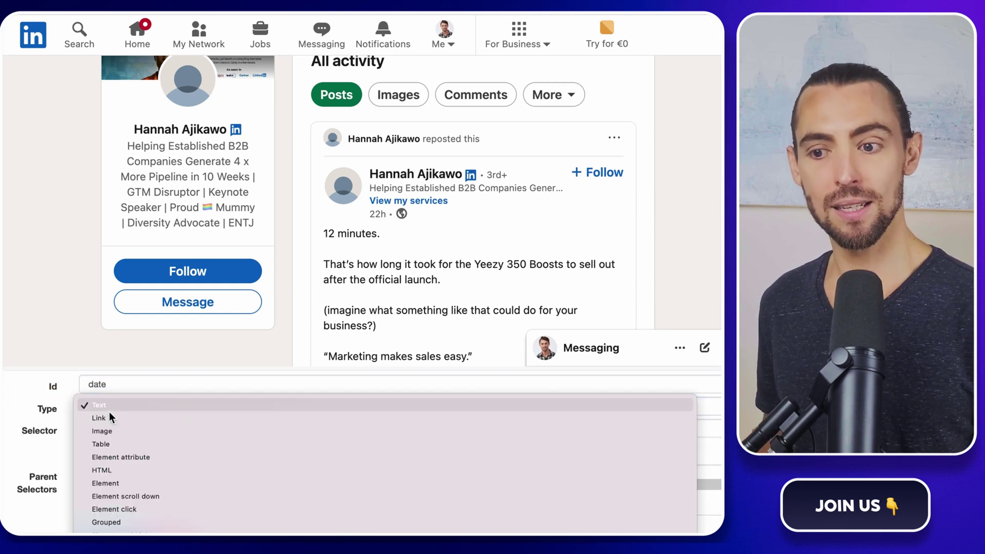
left_click(102, 406)
Step: Pick the 22h and 4d timestamps, set Multiple, and save the date selector
left_click(98, 428)
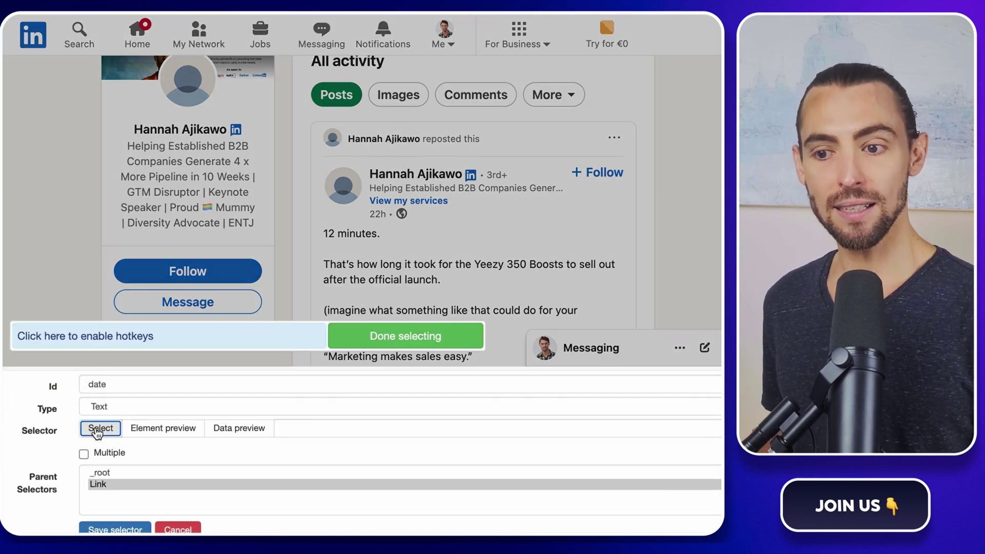
left_click(397, 213)
scroll(446, 287, "down", 15)
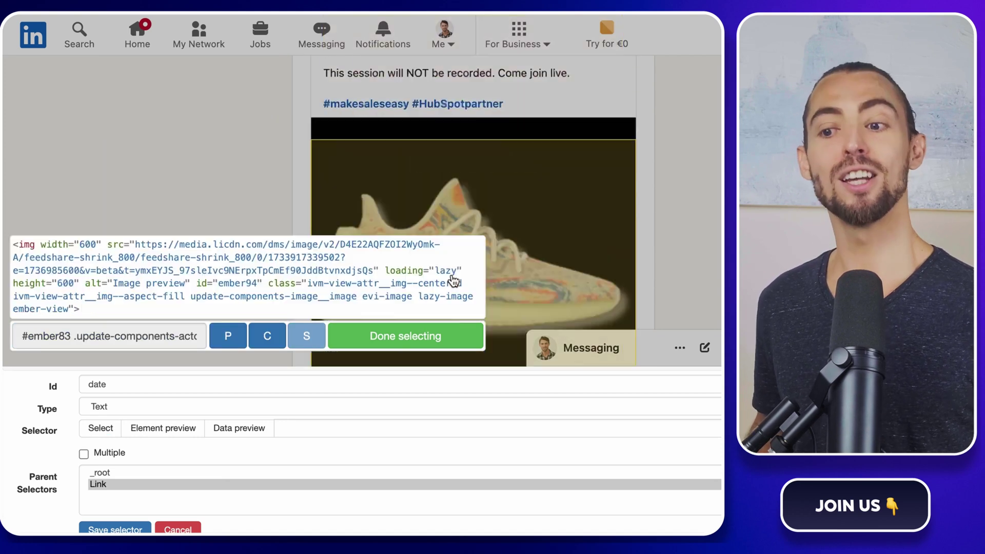
left_click(375, 128)
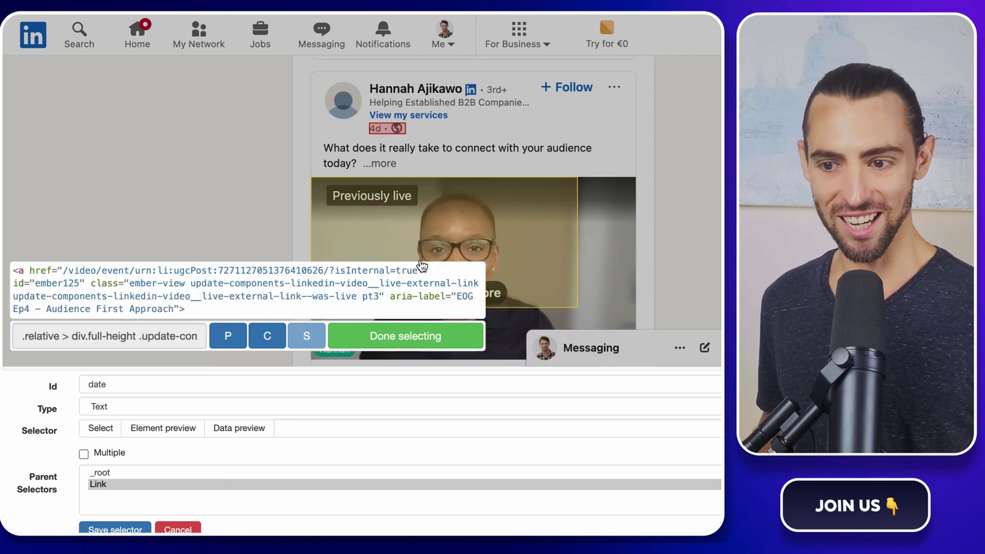
left_click(405, 336)
left_click(83, 454)
left_click(115, 529)
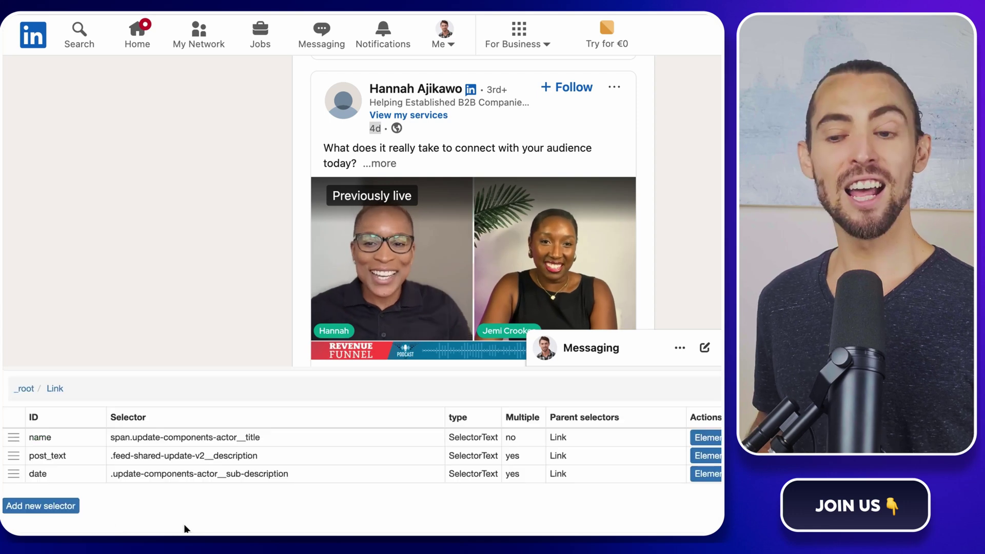
scroll(650, 303, "up", 4)
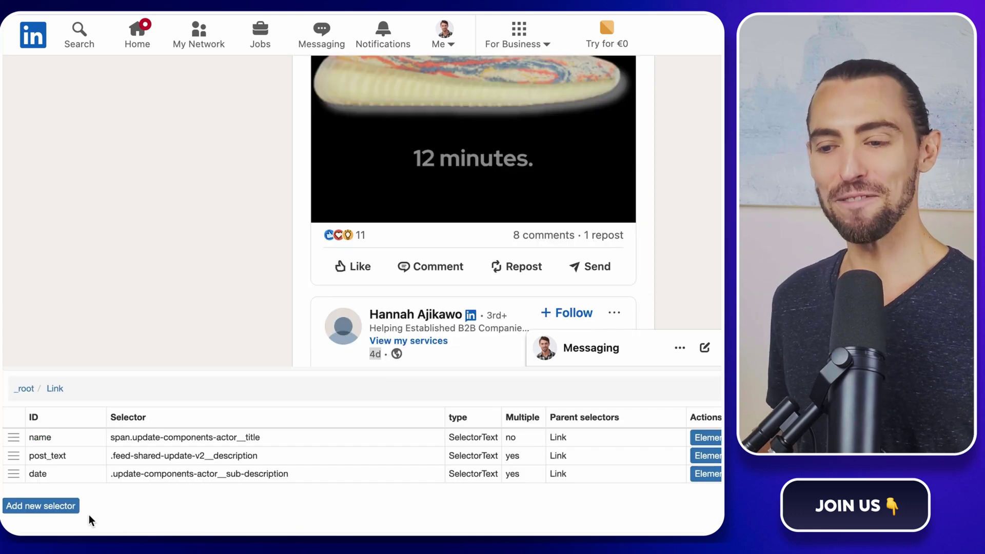
Step: Start a new selector with id likes
left_click(68, 508)
left_click(118, 384)
type("likes")
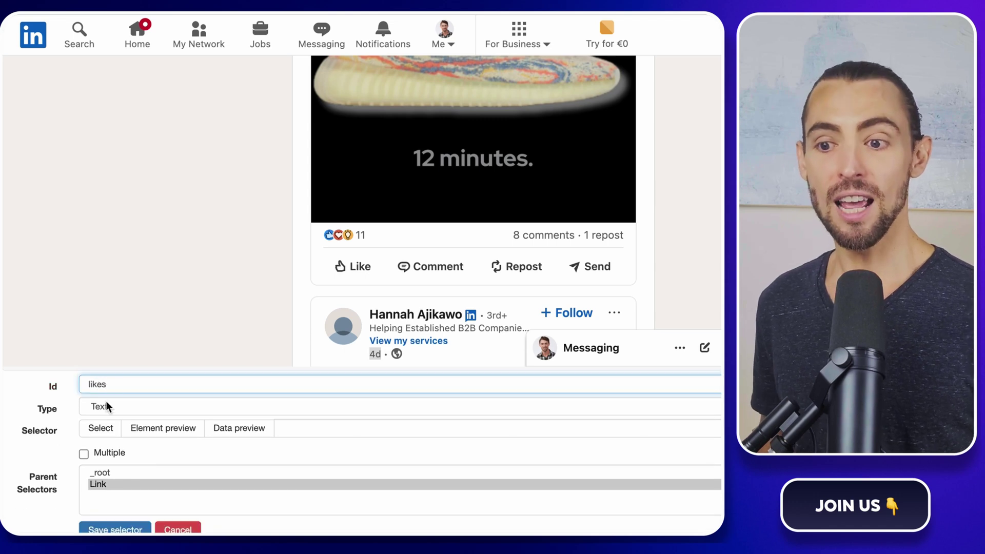
Step: Pick the posts' reaction counts, including 11, set Multiple, and save the likes selector
left_click(101, 428)
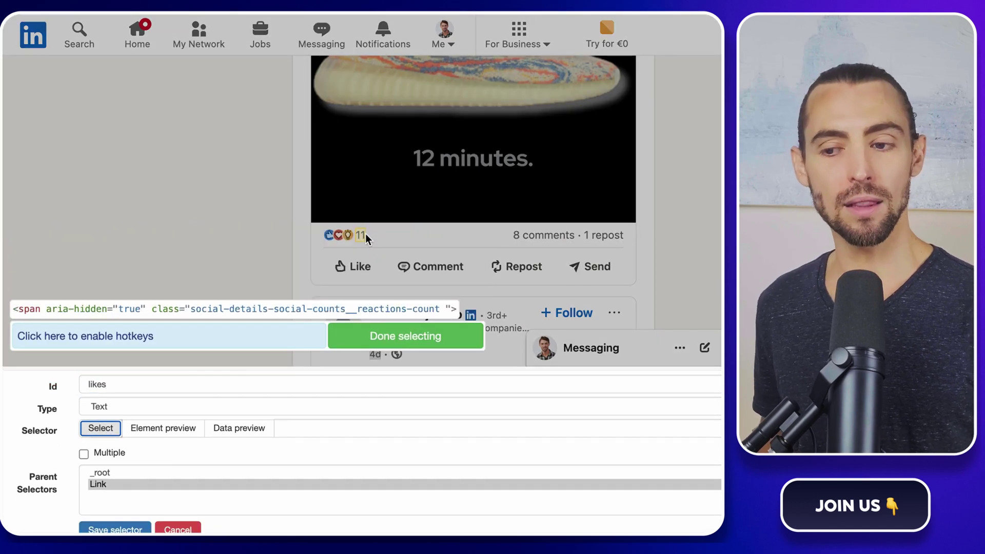
left_click(364, 233)
scroll(367, 205, "up", 8)
left_click(370, 201)
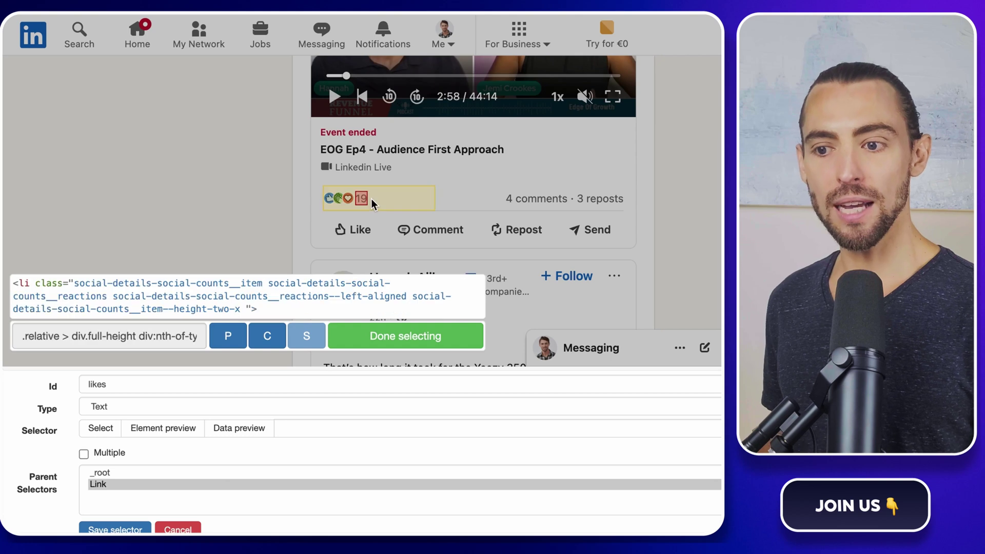
scroll(373, 225, "down", 8)
scroll(378, 226, "down", 3)
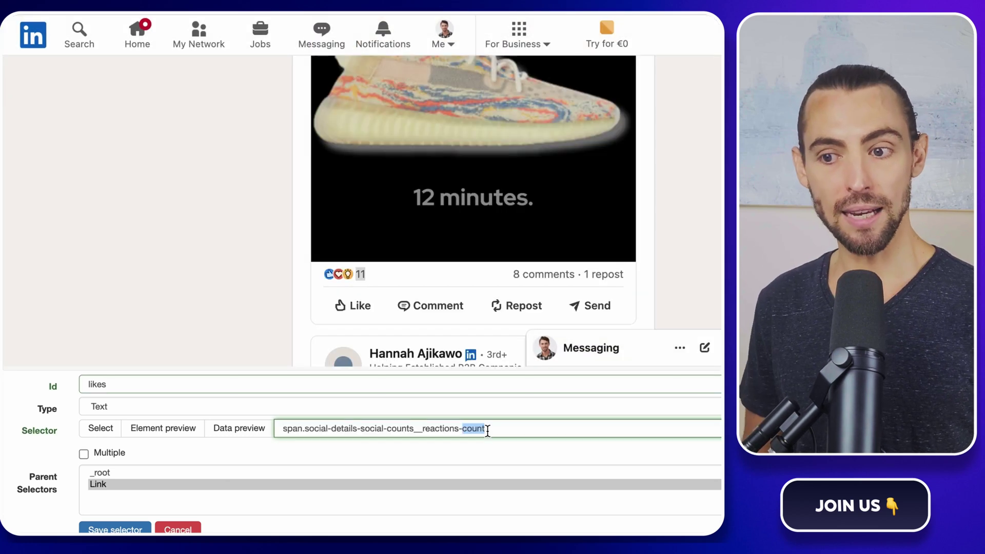
left_click(85, 455)
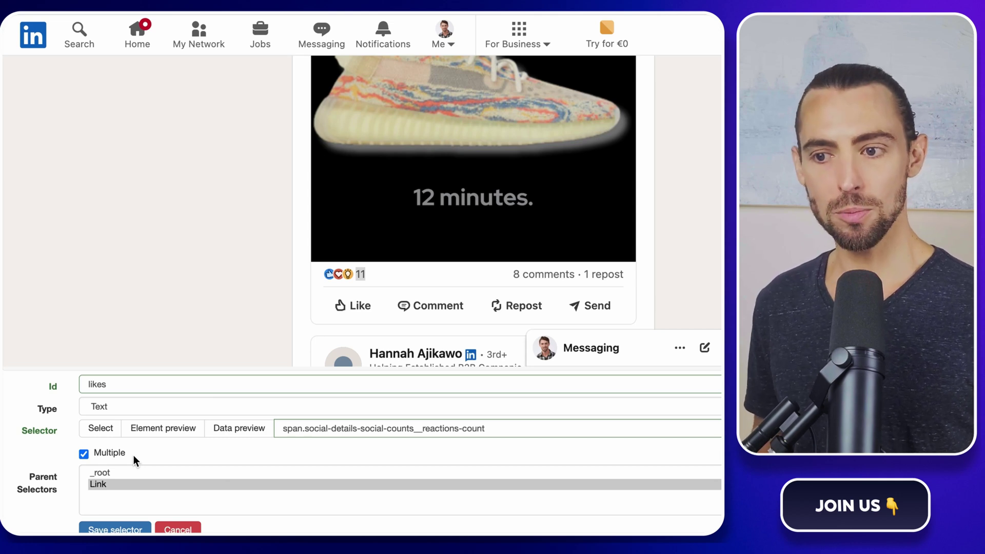
left_click(118, 528)
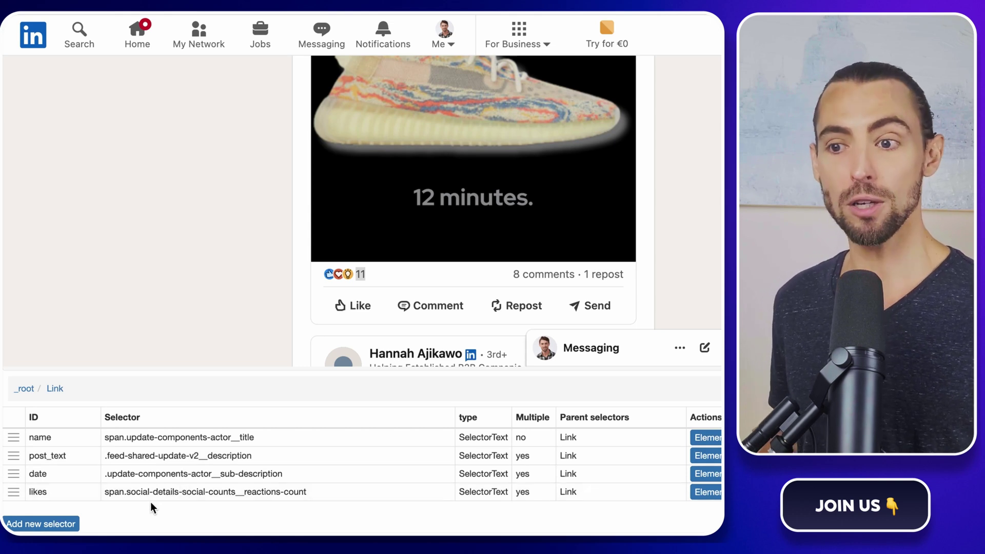
scroll(158, 487, "up", 2)
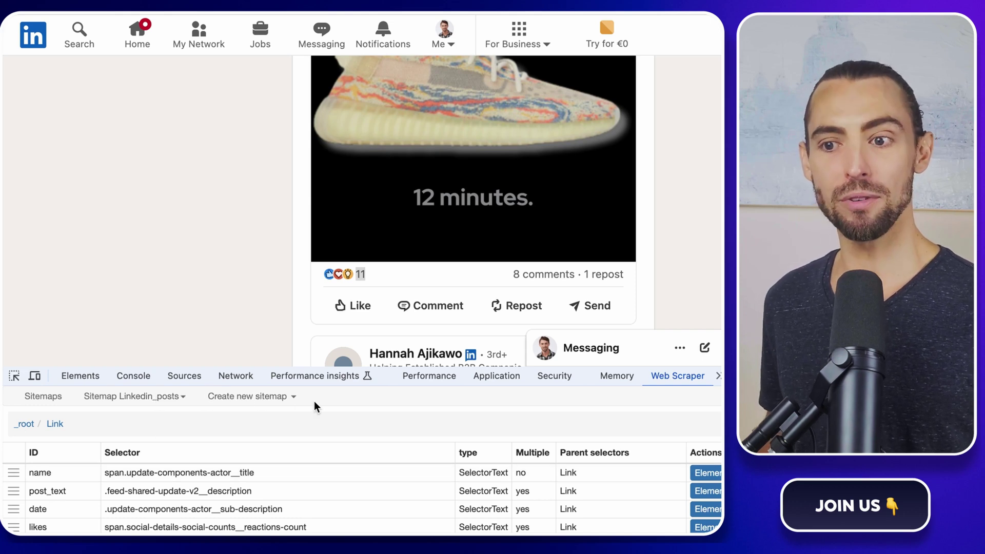
Step: Open the Scrape settings for the Linkedin_posts sitemap
left_click(148, 406)
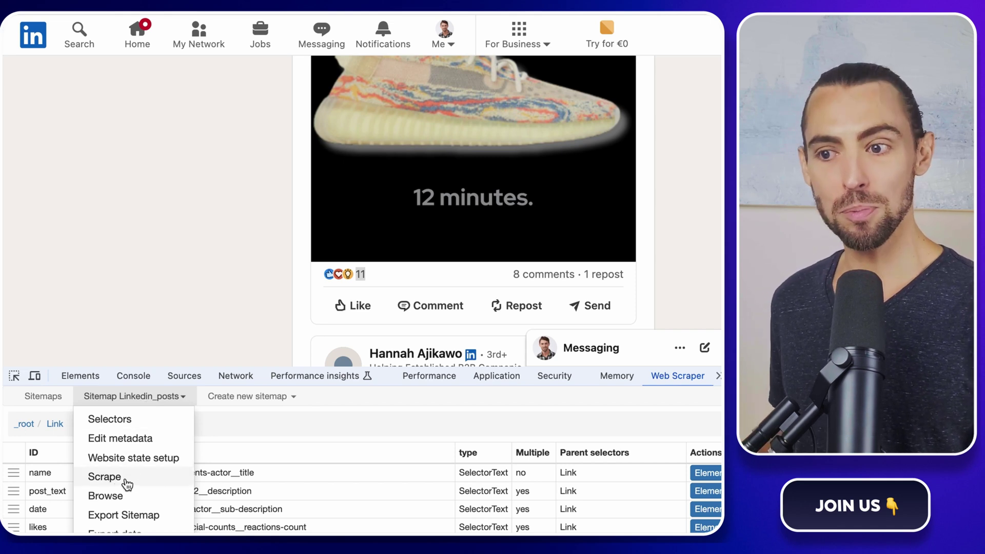
left_click(107, 476)
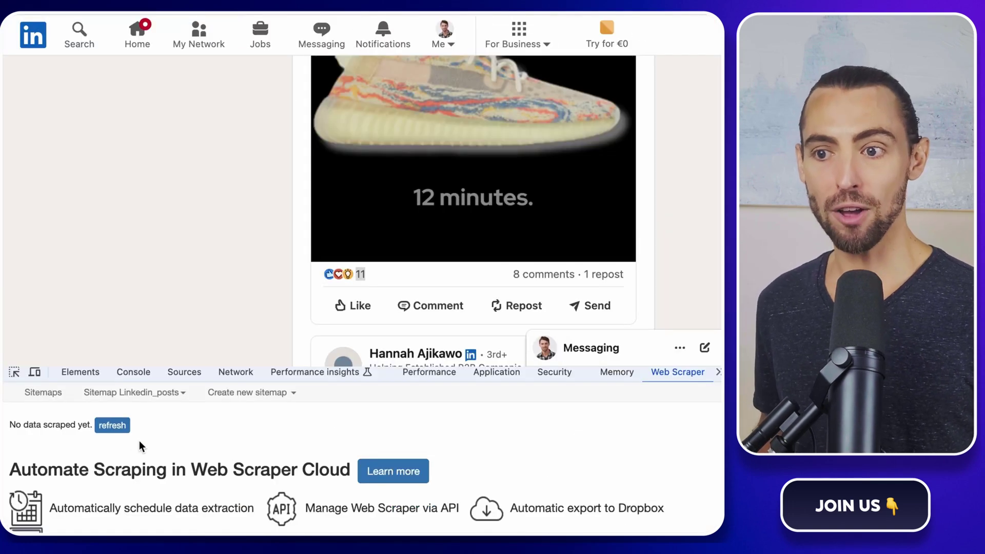
Step: Refresh and review the scraped post data, then export Linkedin_posts as CSV
left_click(111, 426)
scroll(309, 448, "down", 3)
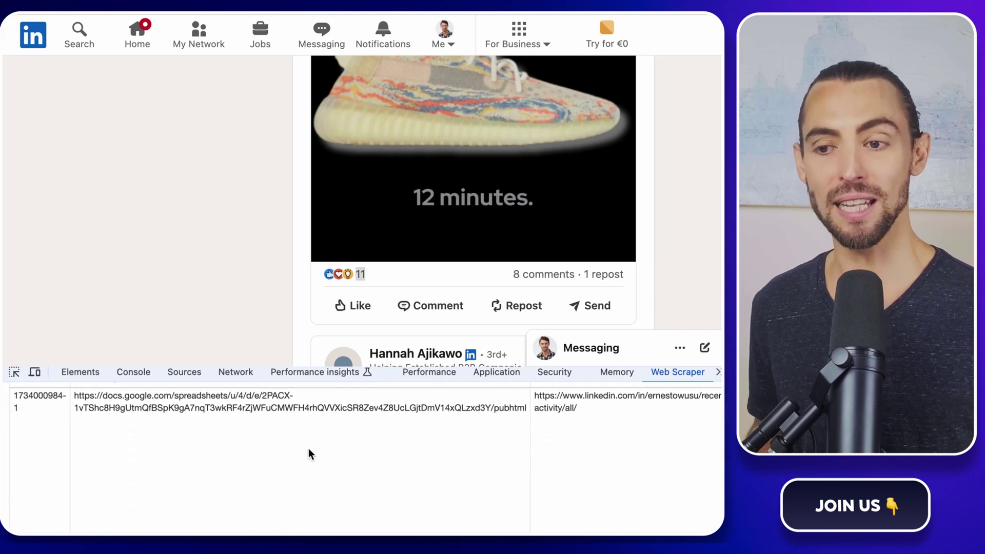
scroll(308, 448, "right", 6)
scroll(309, 448, "right", 10)
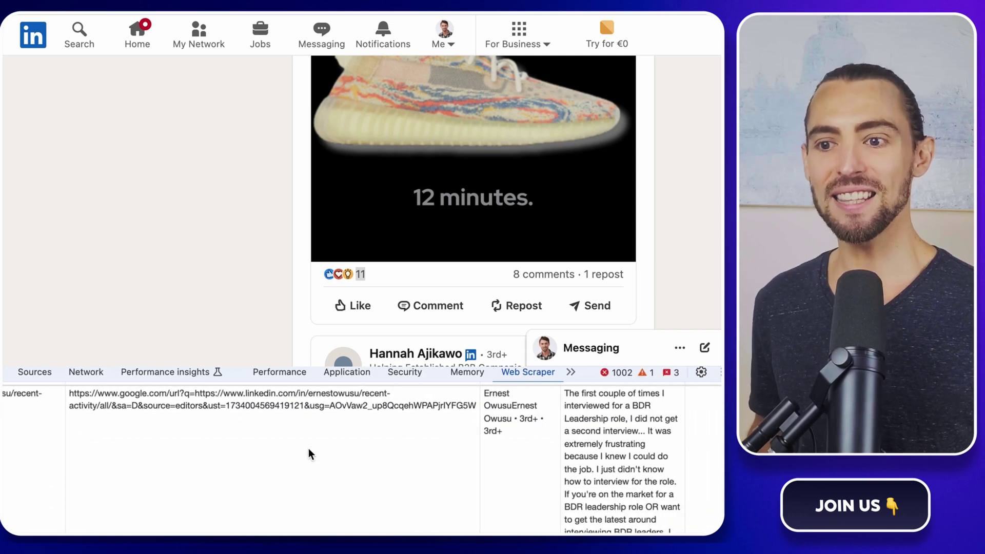
scroll(309, 448, "up", 1)
scroll(308, 448, "down", 10)
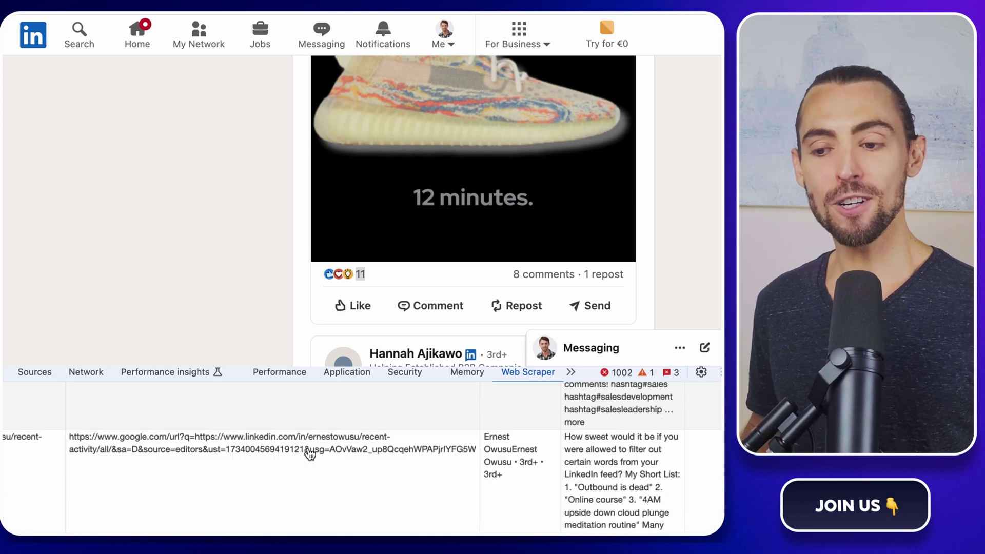
scroll(310, 455, "up", 10)
scroll(310, 455, "left", 10)
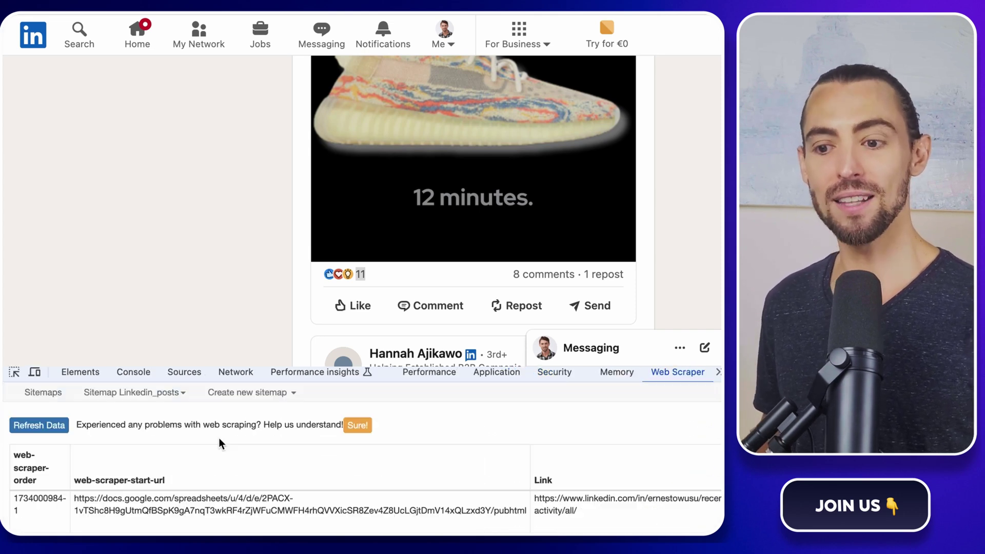
left_click(145, 398)
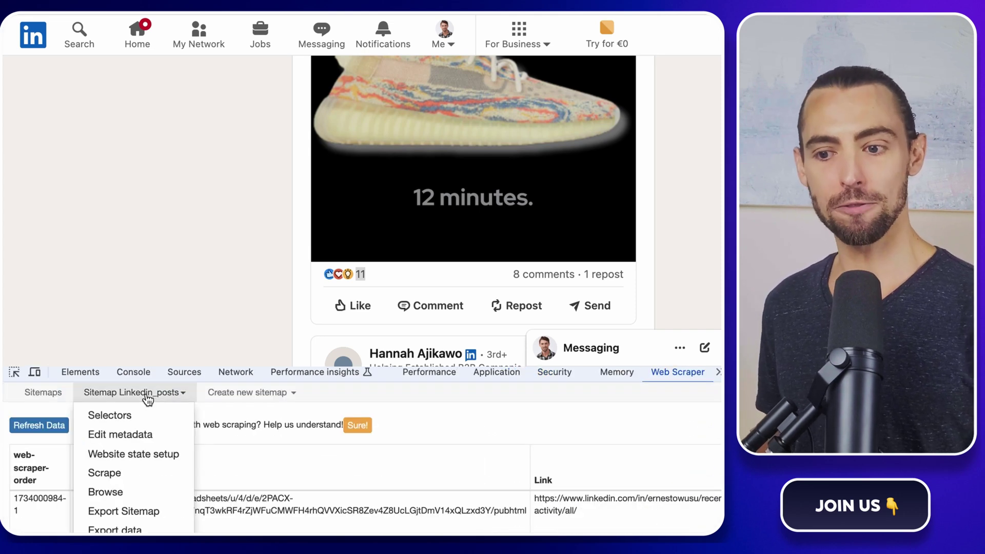
left_click(132, 529)
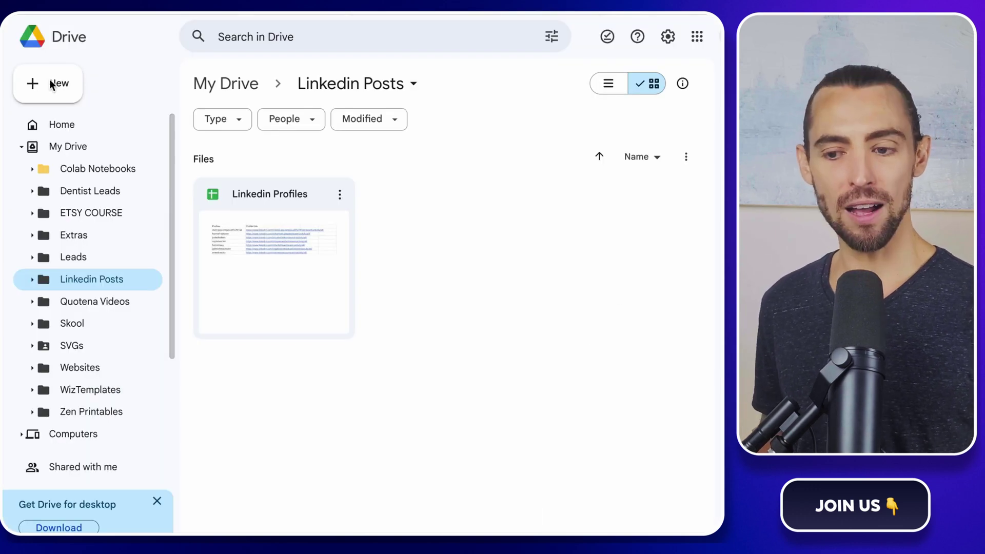
Step: Upload Linkedin_posts (2).csv to the Linkedin Posts folder and open it with Google Sheets
left_click(52, 85)
left_click(365, 209)
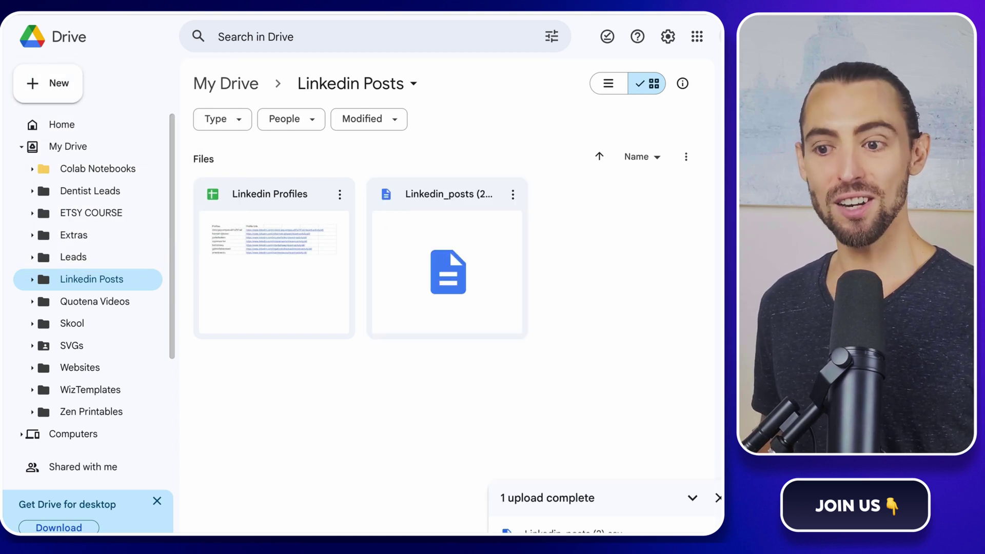
right_click(454, 221)
mouse_move(495, 241)
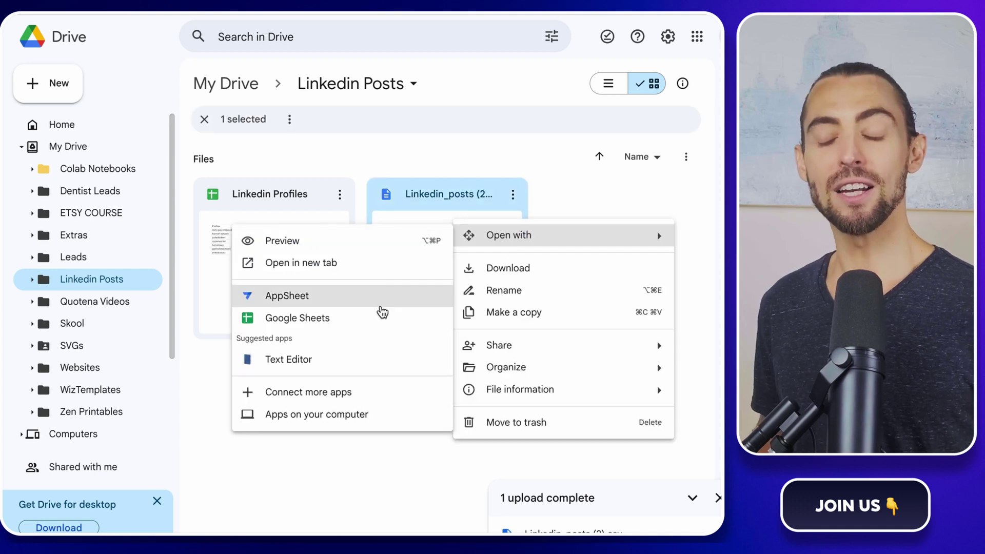
left_click(382, 314)
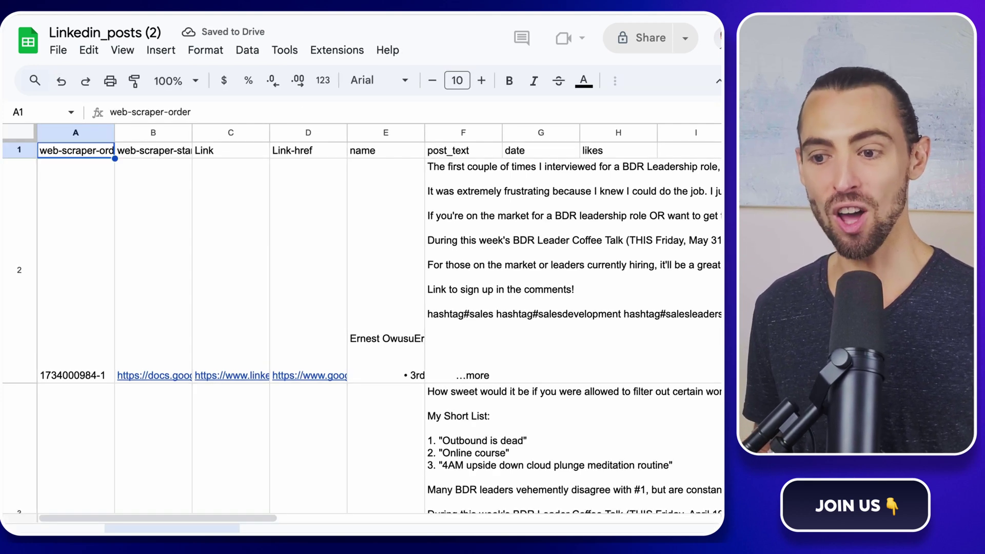
Step: Set text wrapping to Clip for every cell in the sheet
left_click(20, 133)
left_click(615, 81)
left_click(412, 111)
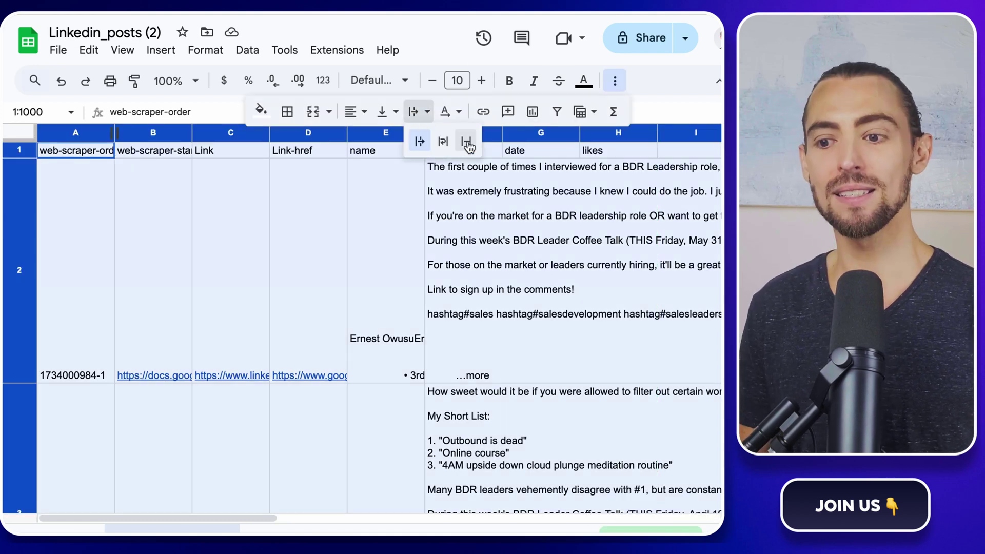
left_click(465, 141)
left_click(18, 155)
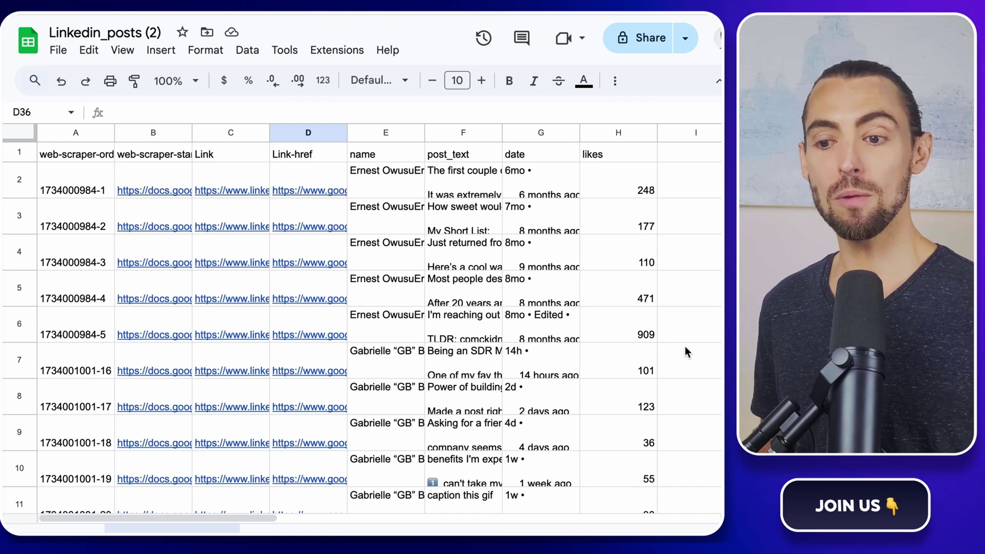
Step: Check the first post's likes, date and text values, then reselect the whole sheet
left_click(624, 188)
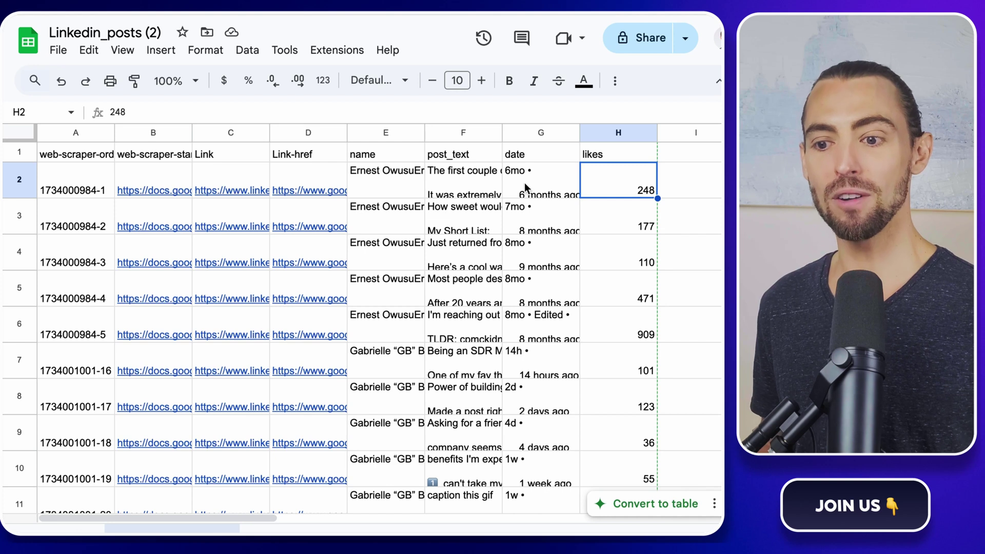
left_click(553, 180)
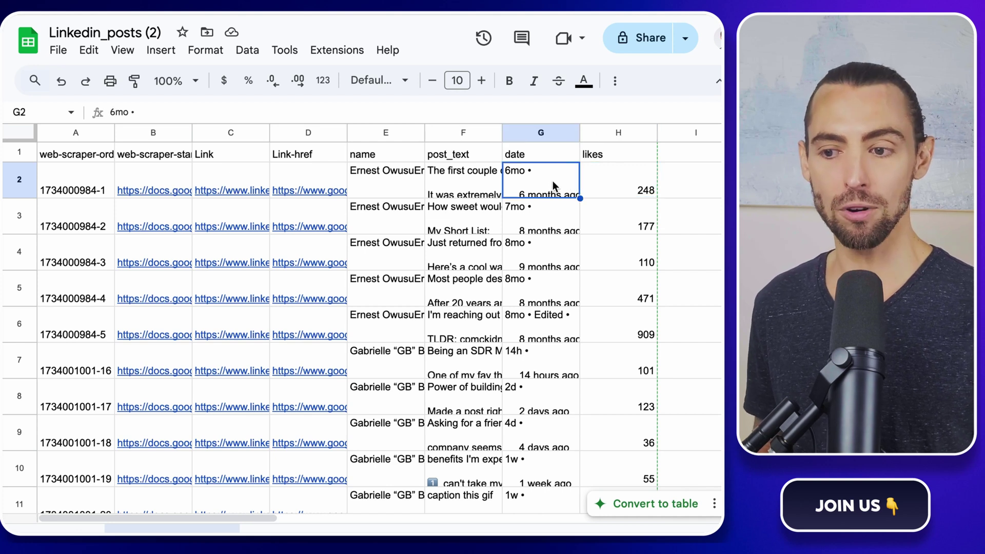
left_click(485, 177)
left_click(543, 179)
left_click(595, 179)
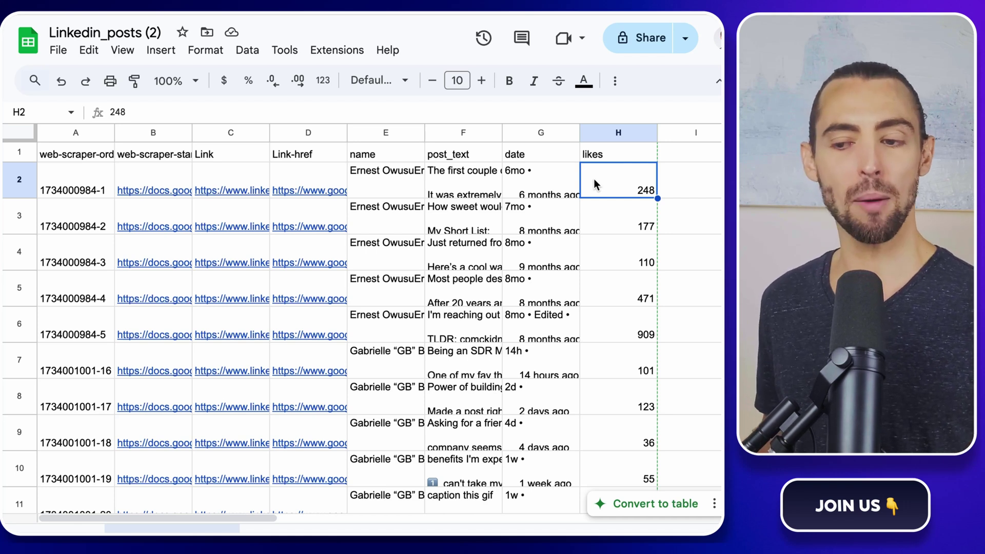
left_click(17, 134)
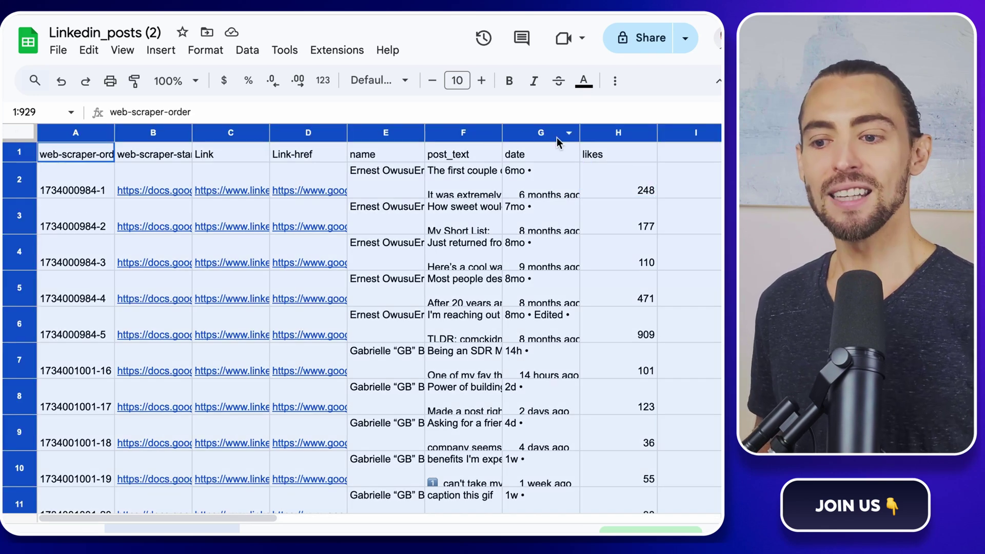
Step: Create a filter on the sheet's header row
left_click(614, 80)
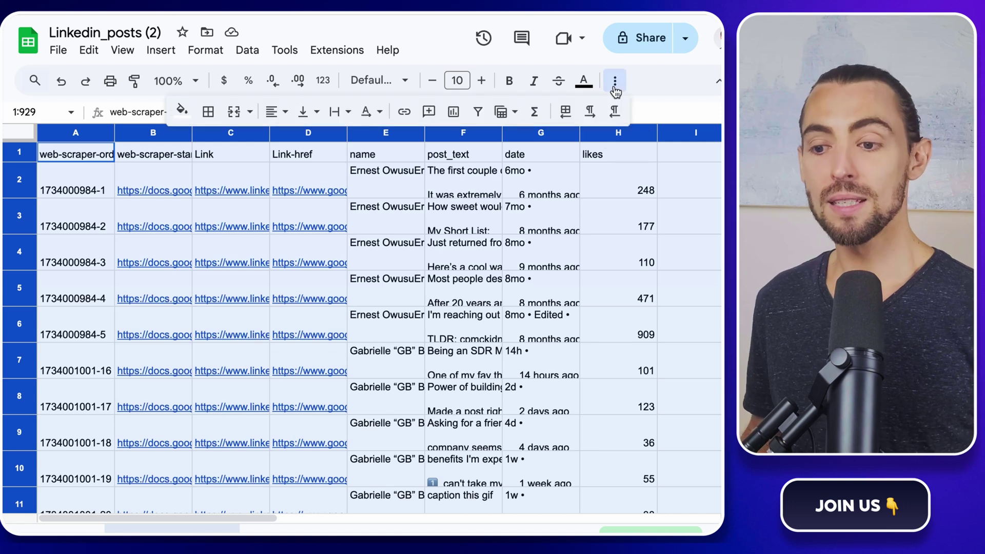
left_click(478, 112)
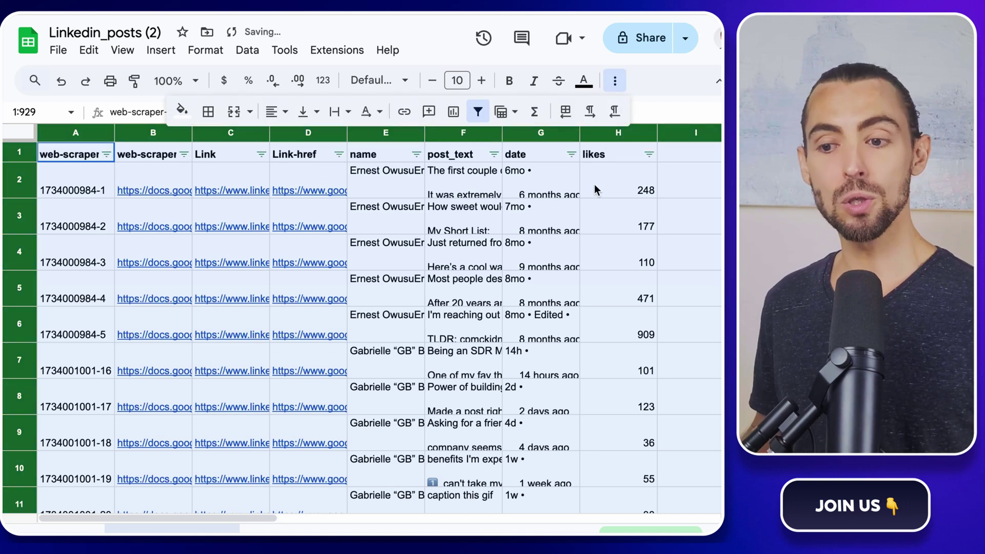
left_click(616, 177)
Step: Sort the likes column Z to A so the most-liked posts come first
left_click(649, 154)
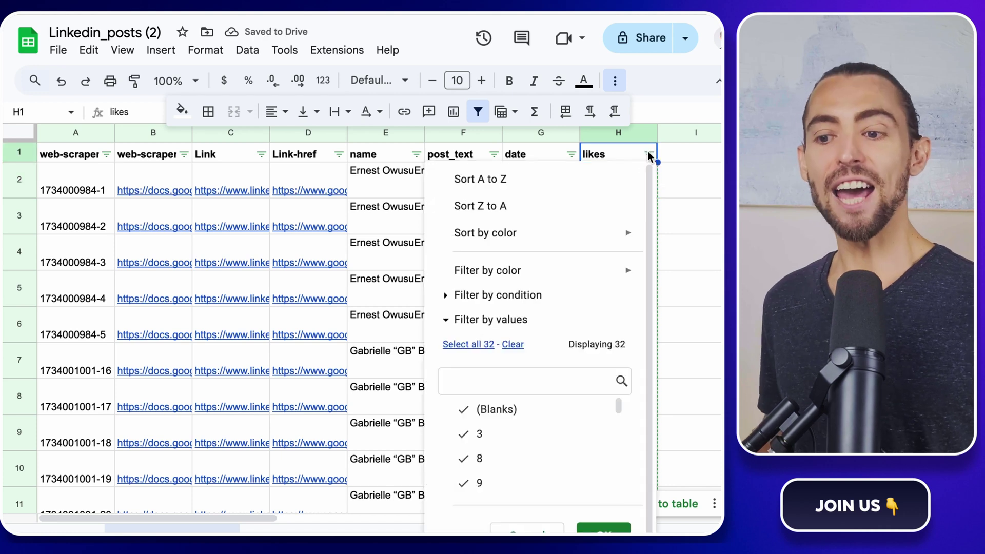
left_click(528, 206)
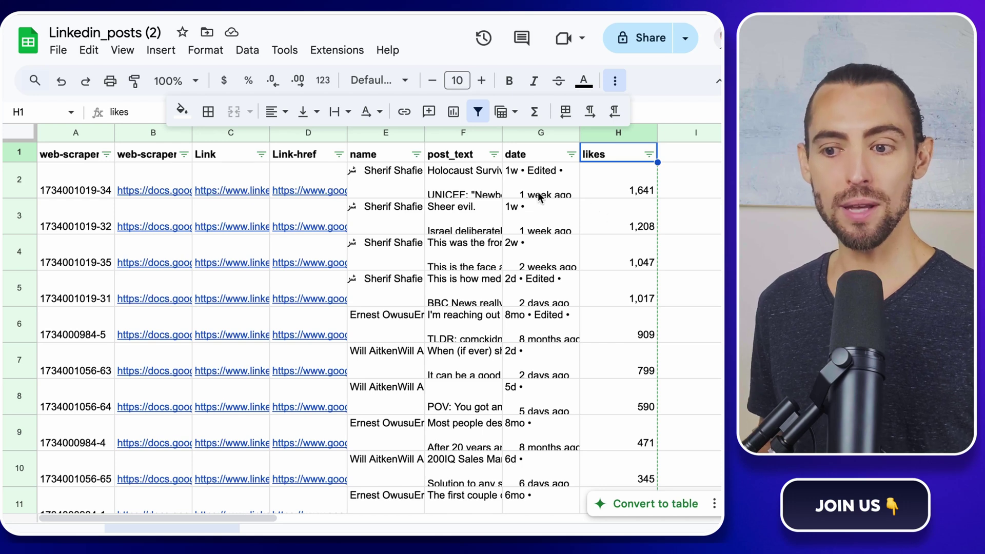
scroll(536, 204, "down", 5)
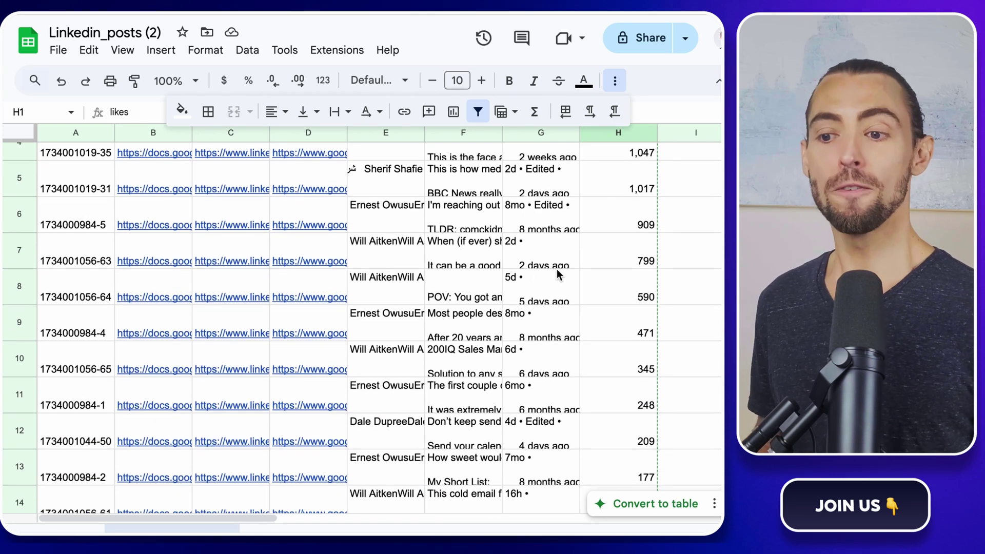
scroll(557, 264, "up", 5)
Step: Filter the date column by condition 'Text contains' with the value 'week'
left_click(571, 154)
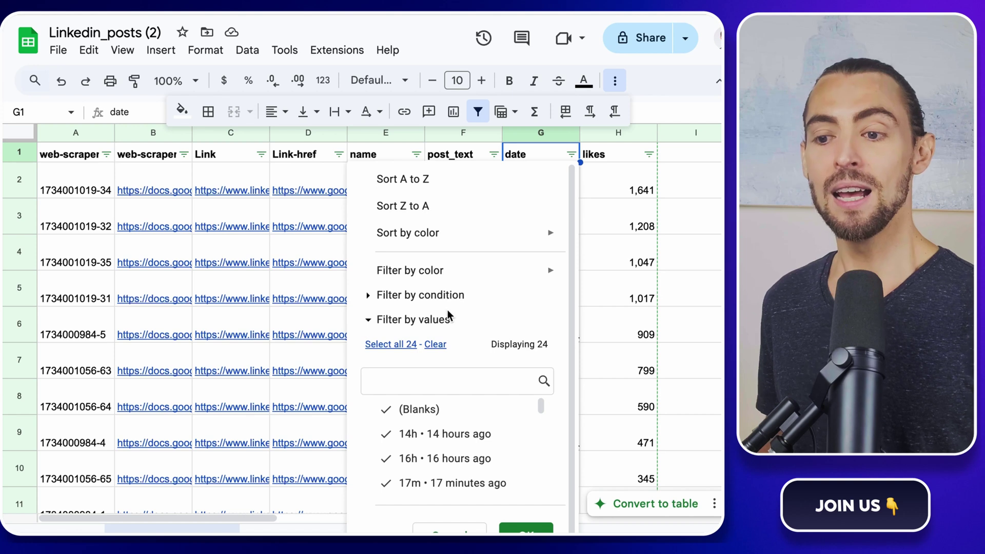
left_click(369, 295)
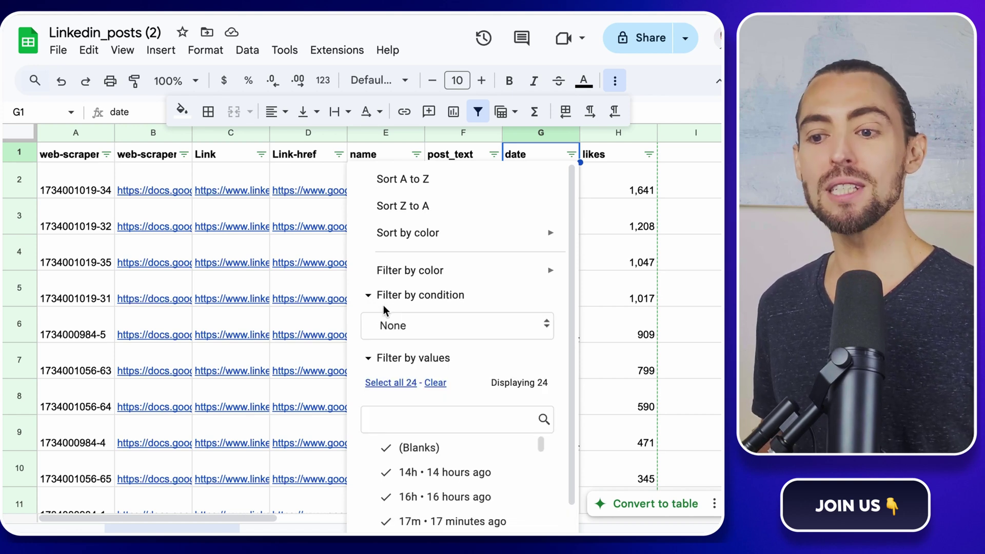
left_click(424, 324)
scroll(454, 418, "down", 1)
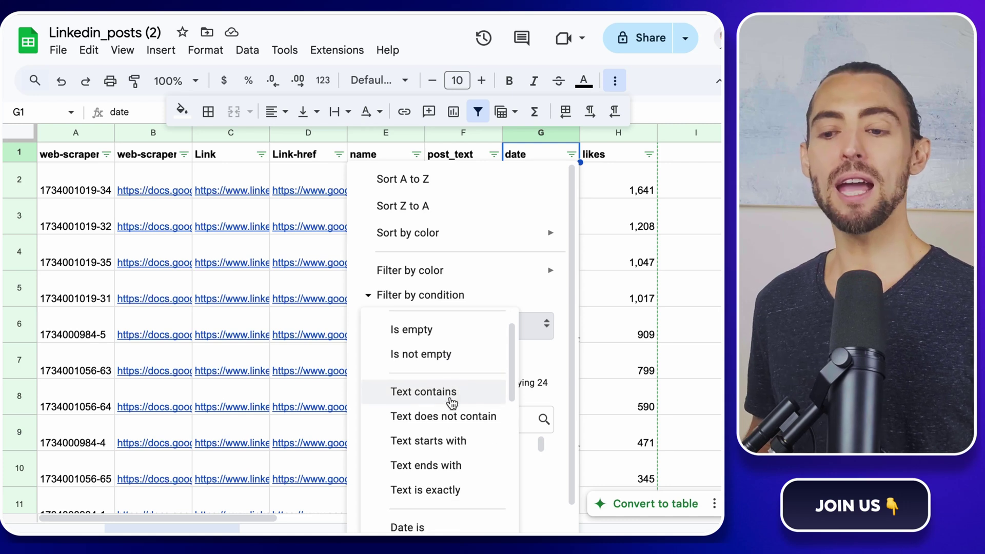
left_click(452, 396)
left_click(451, 362)
type("wee")
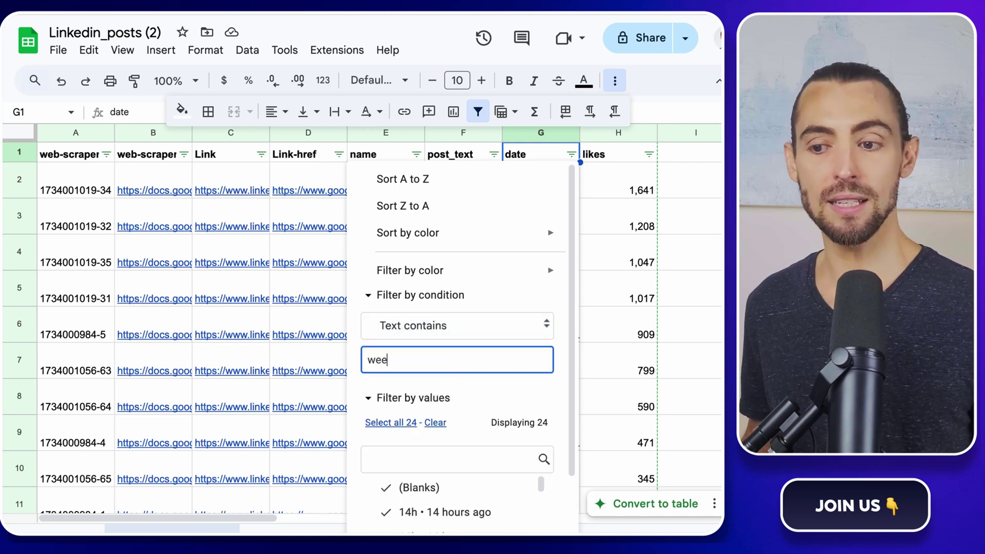
type("k")
scroll(532, 374, "down", 2)
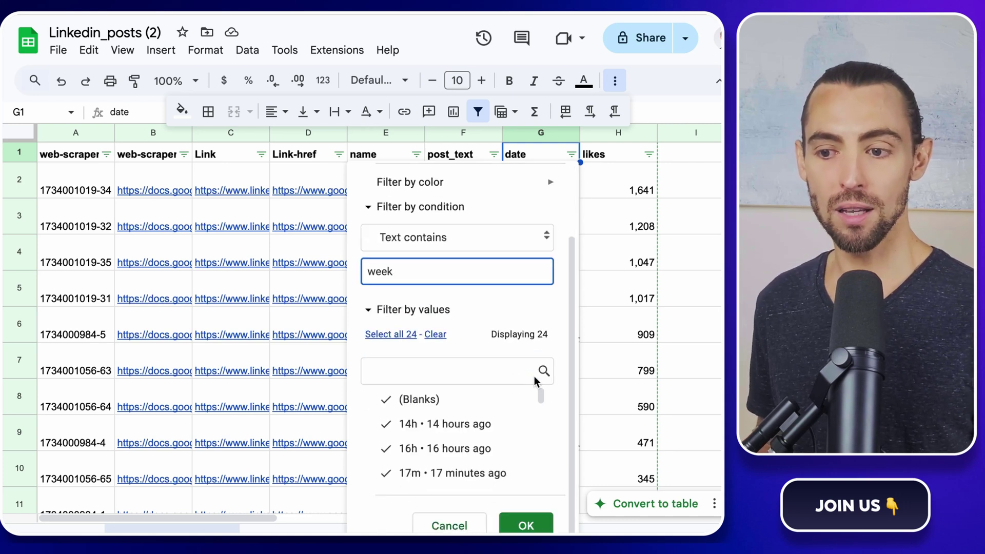
left_click(523, 523)
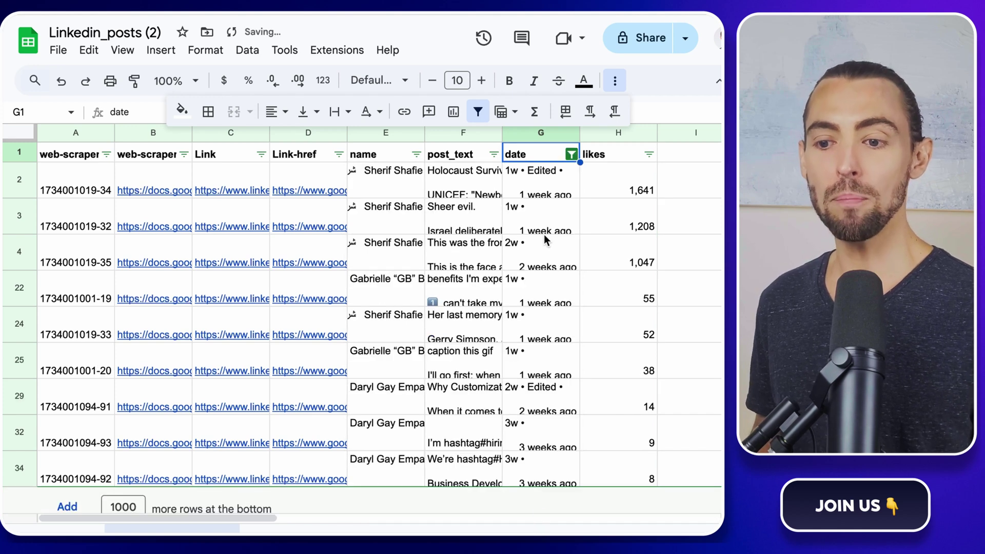
scroll(544, 238, "down", 1)
scroll(545, 241, "up", 1)
scroll(534, 249, "down", 1)
scroll(531, 302, "up", 1)
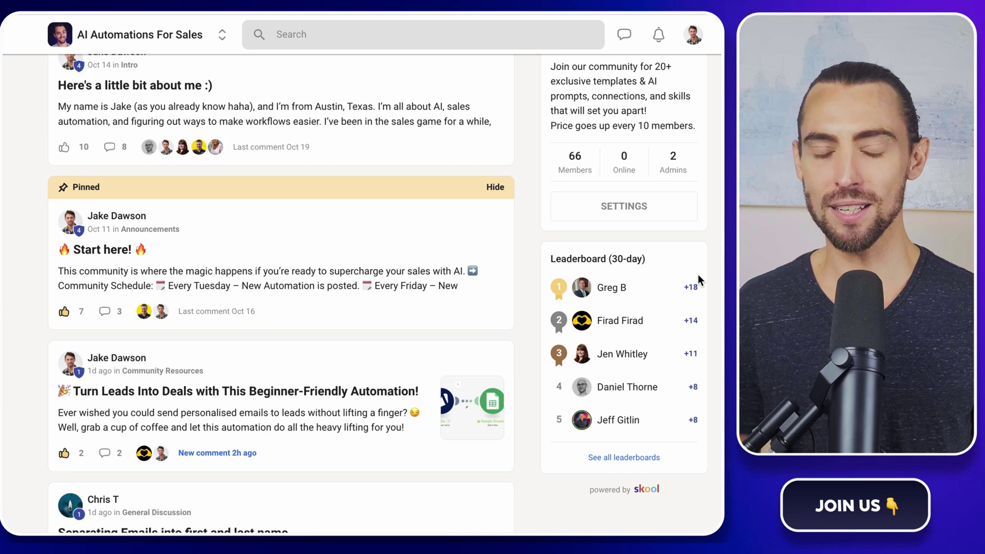
scroll(698, 276, "down", 3)
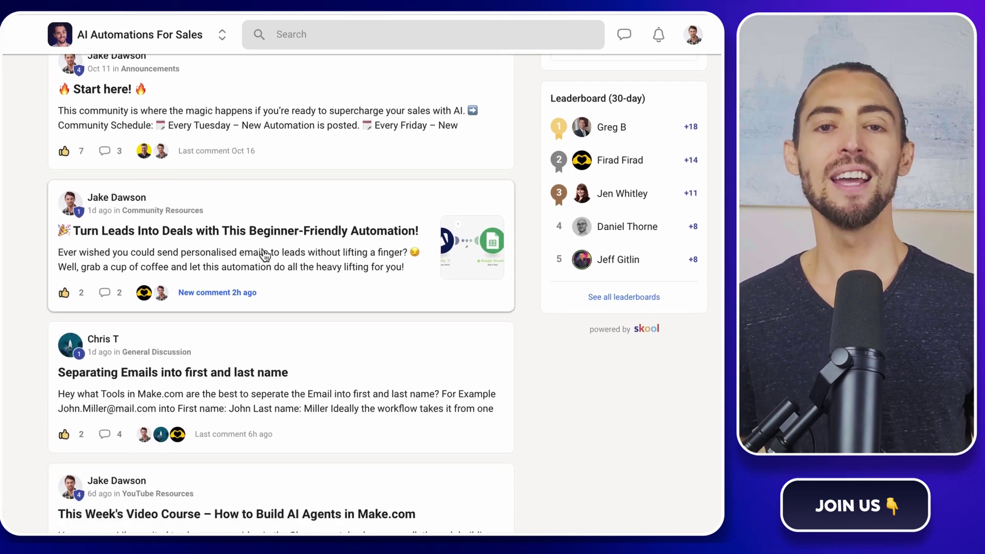
left_click(301, 246)
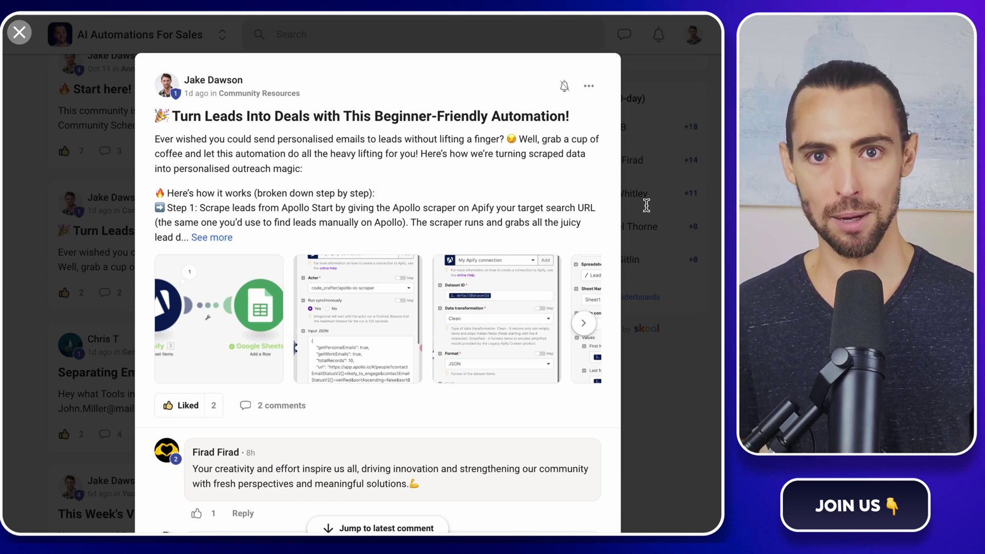
left_click(582, 324)
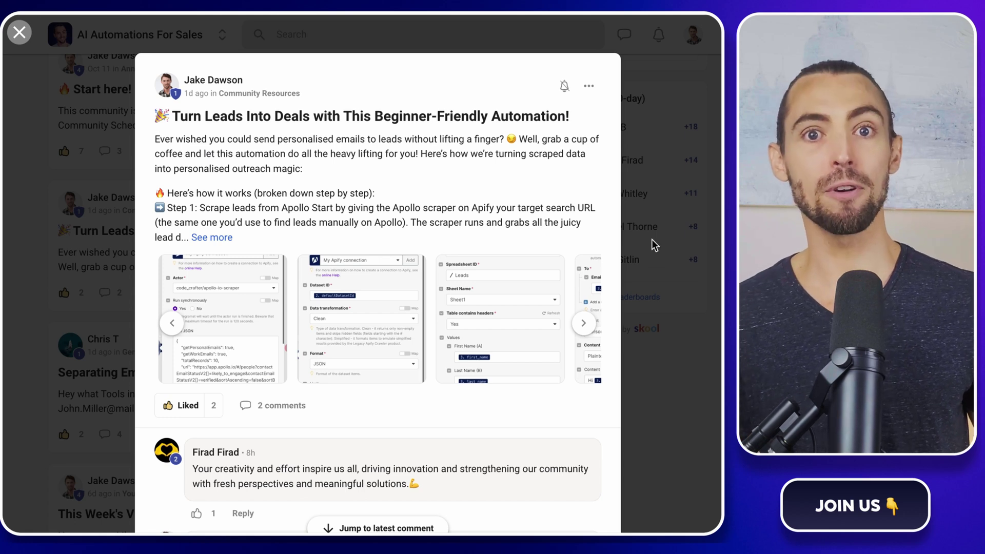
left_click(692, 240)
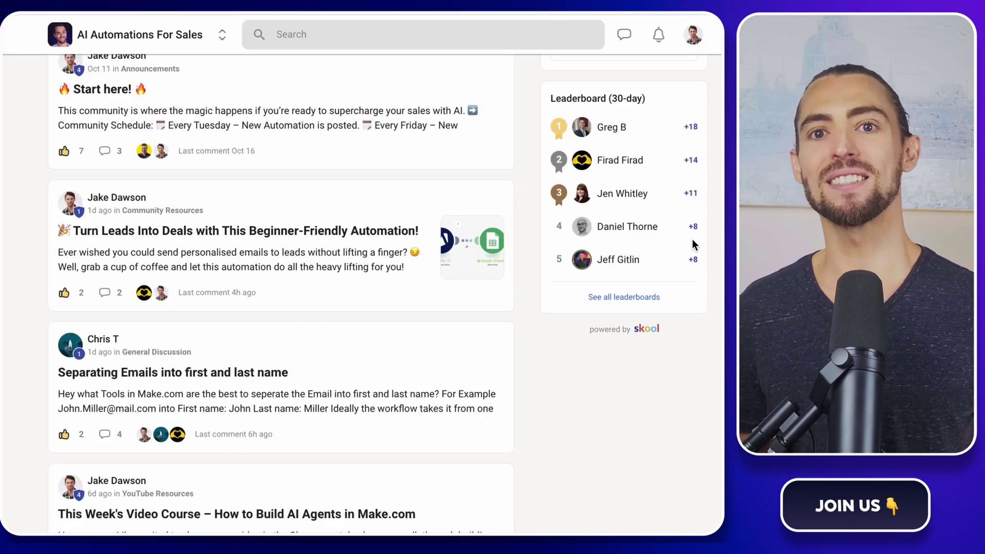